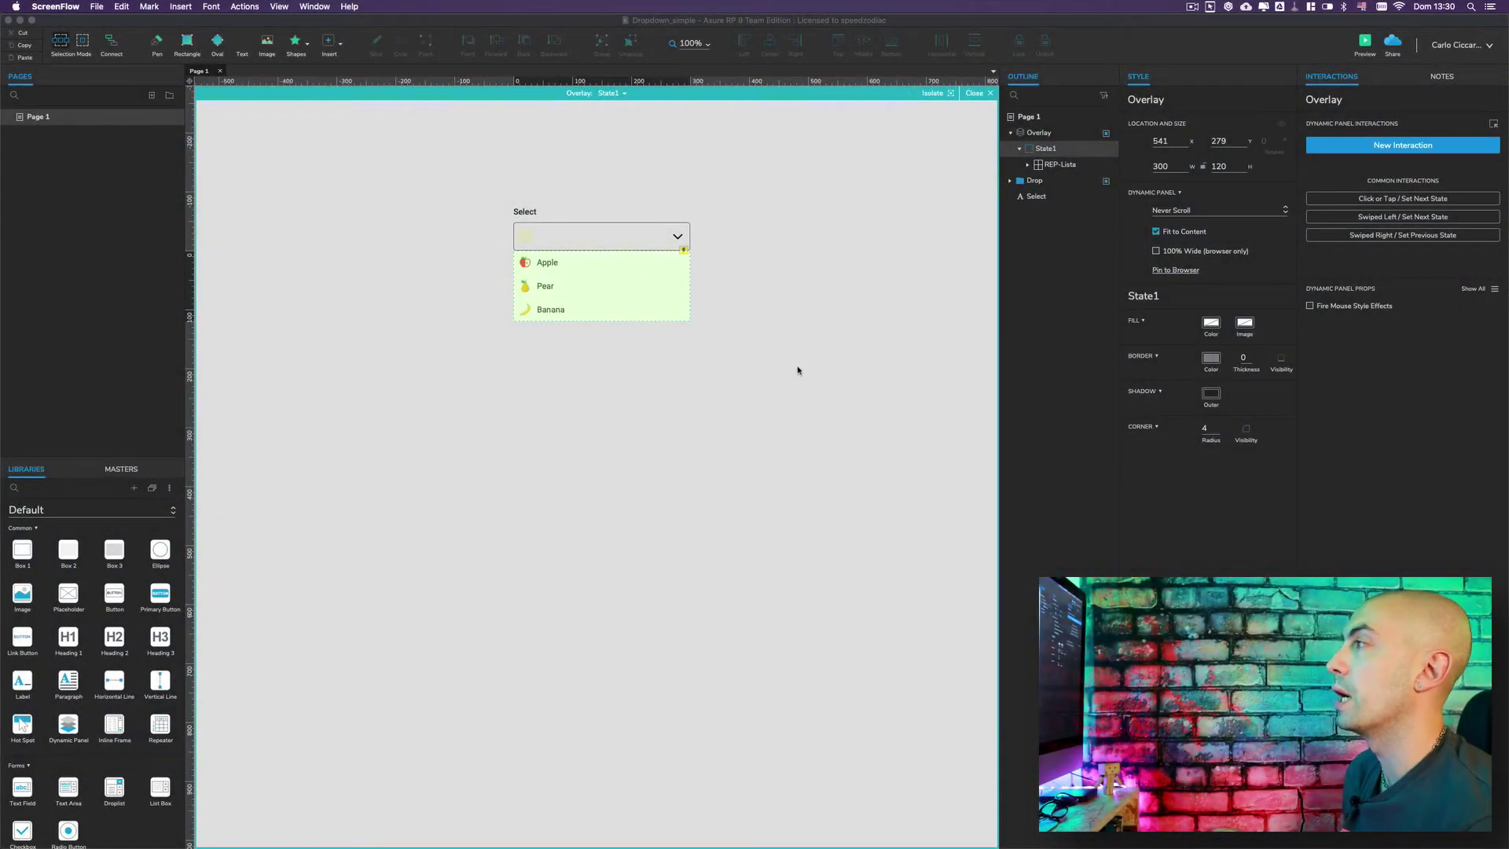
Step: Preview the page and try the dropdown by choosing Apple, Pear and Banana in turn
left_click(603, 183)
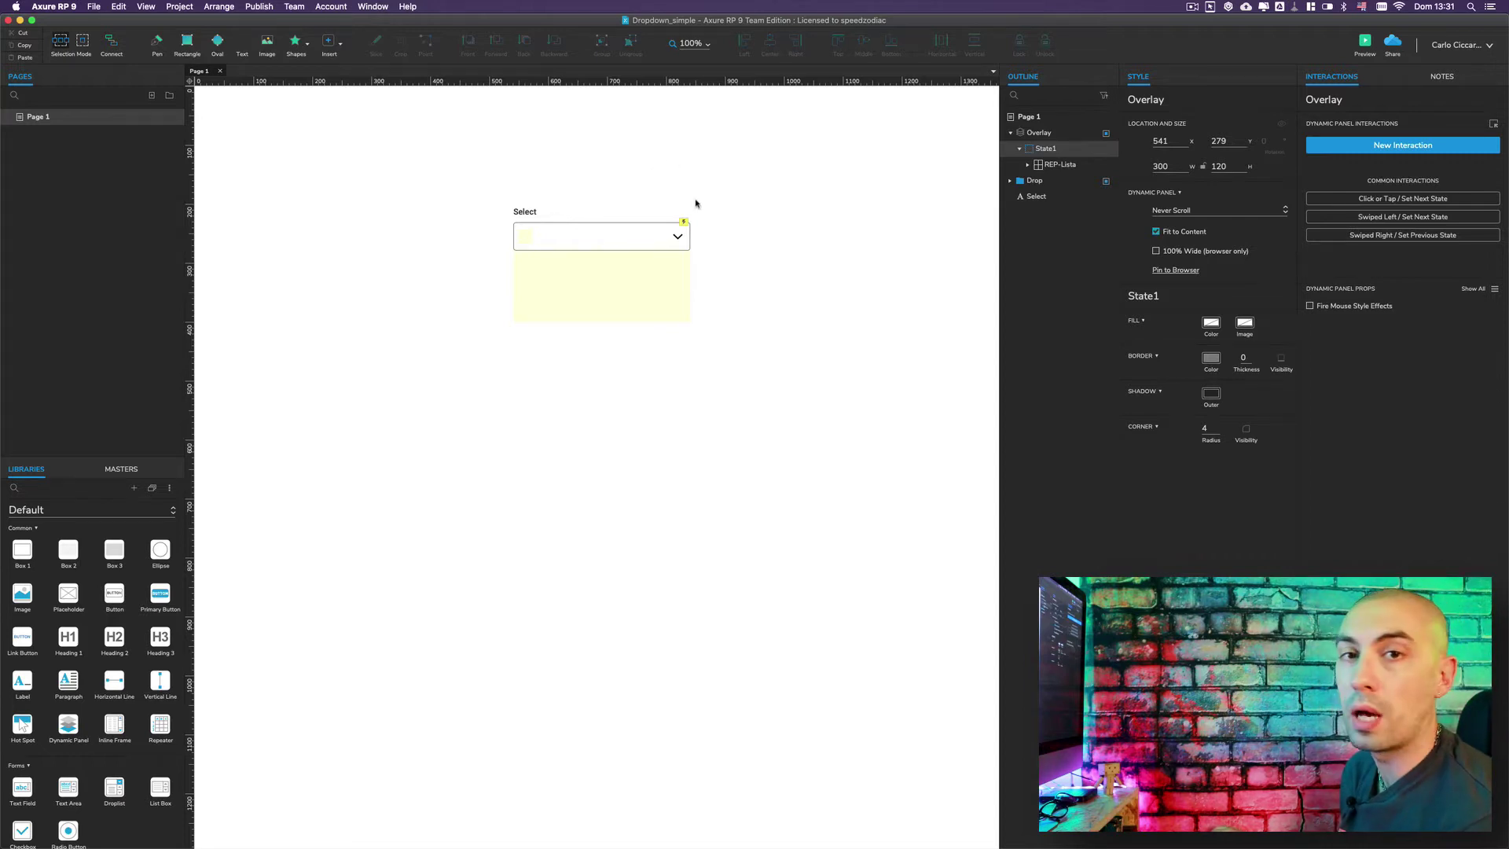
left_click(613, 199)
left_click(1366, 43)
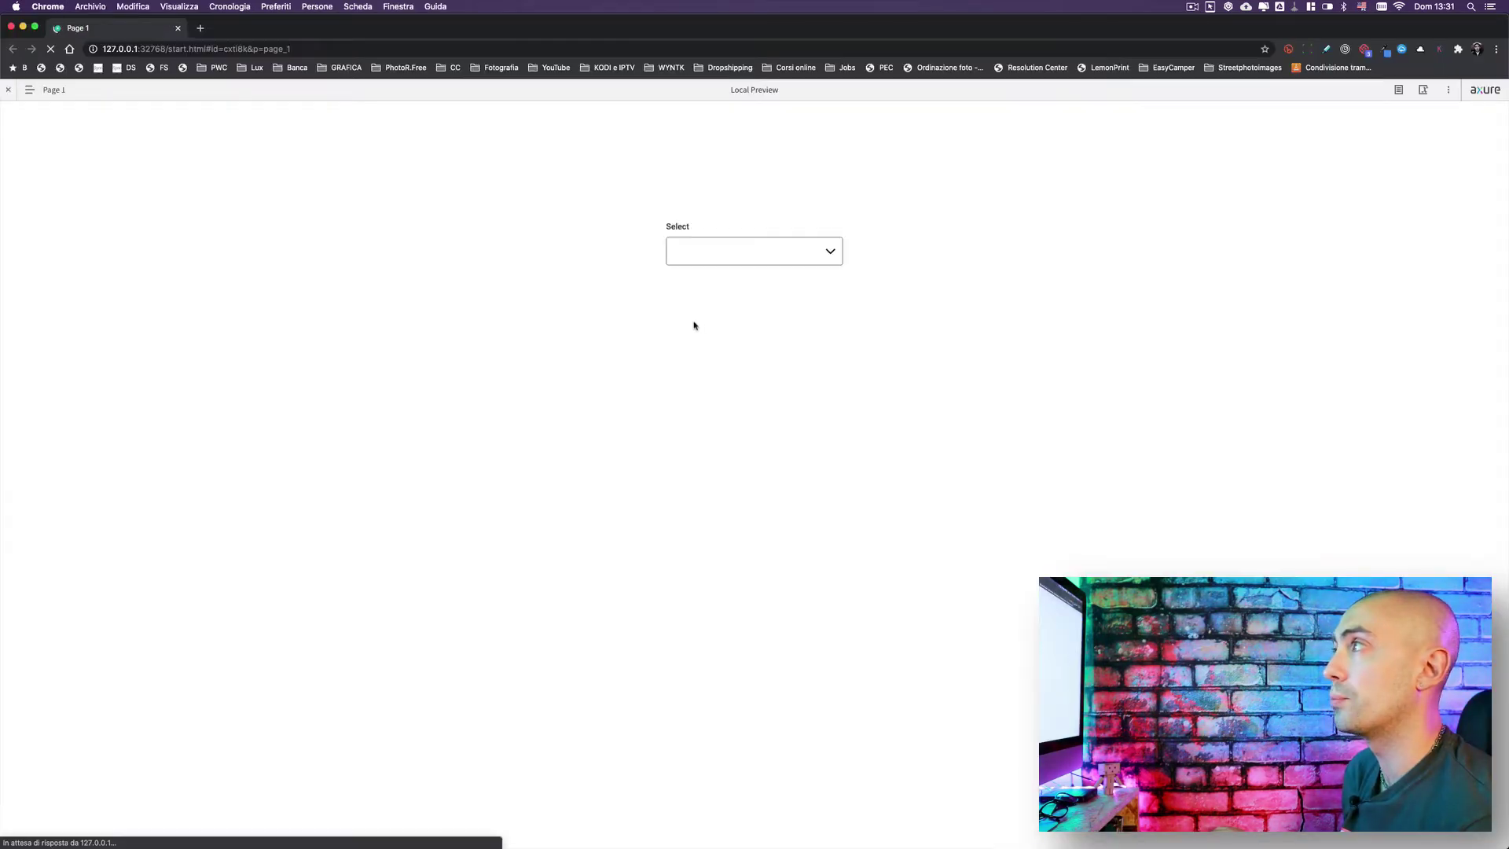
left_click(714, 265)
left_click(708, 283)
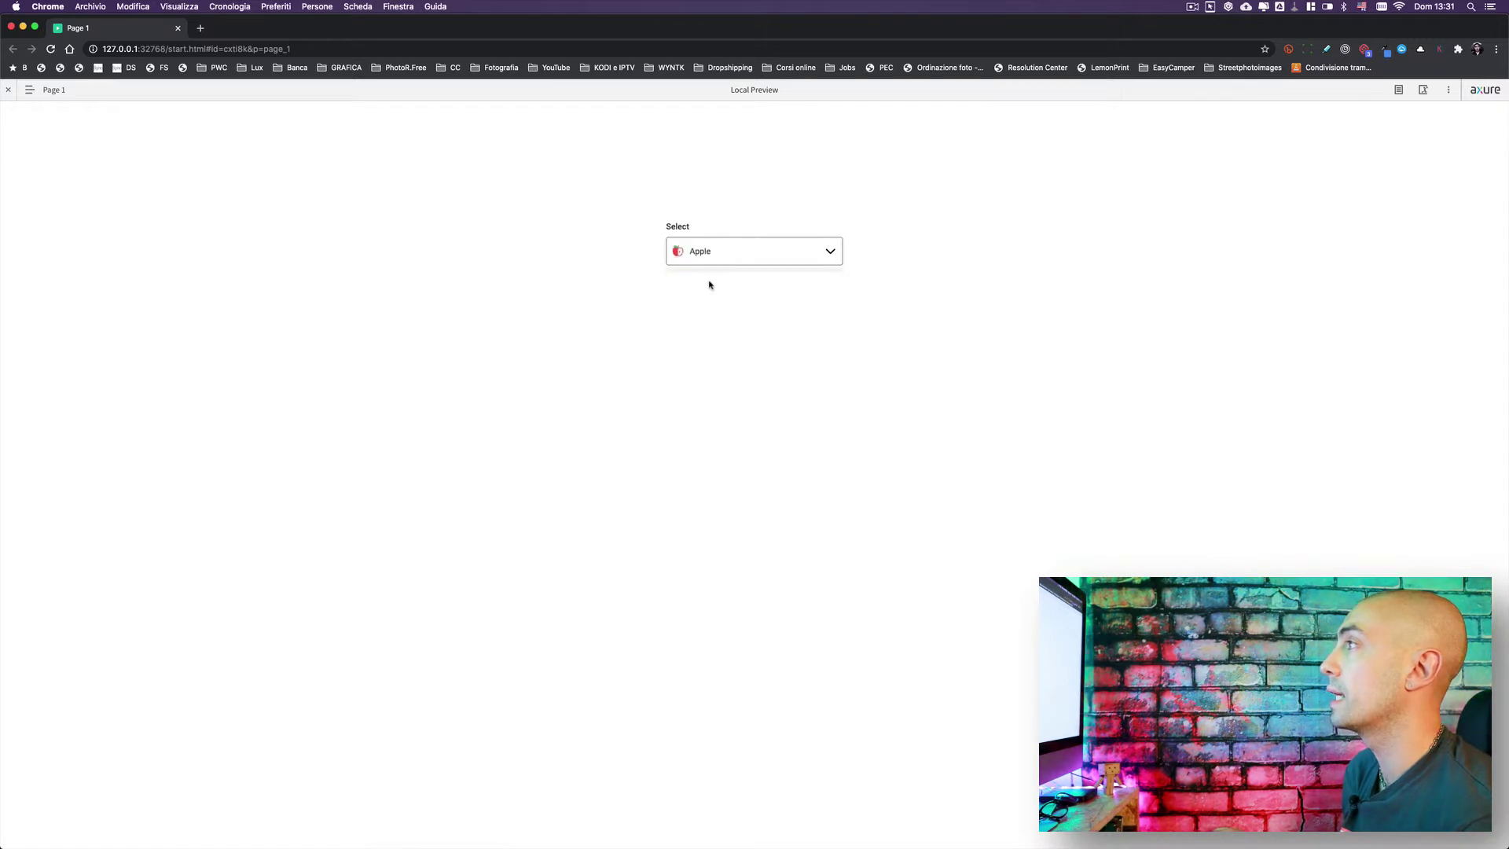
left_click(722, 260)
left_click(705, 303)
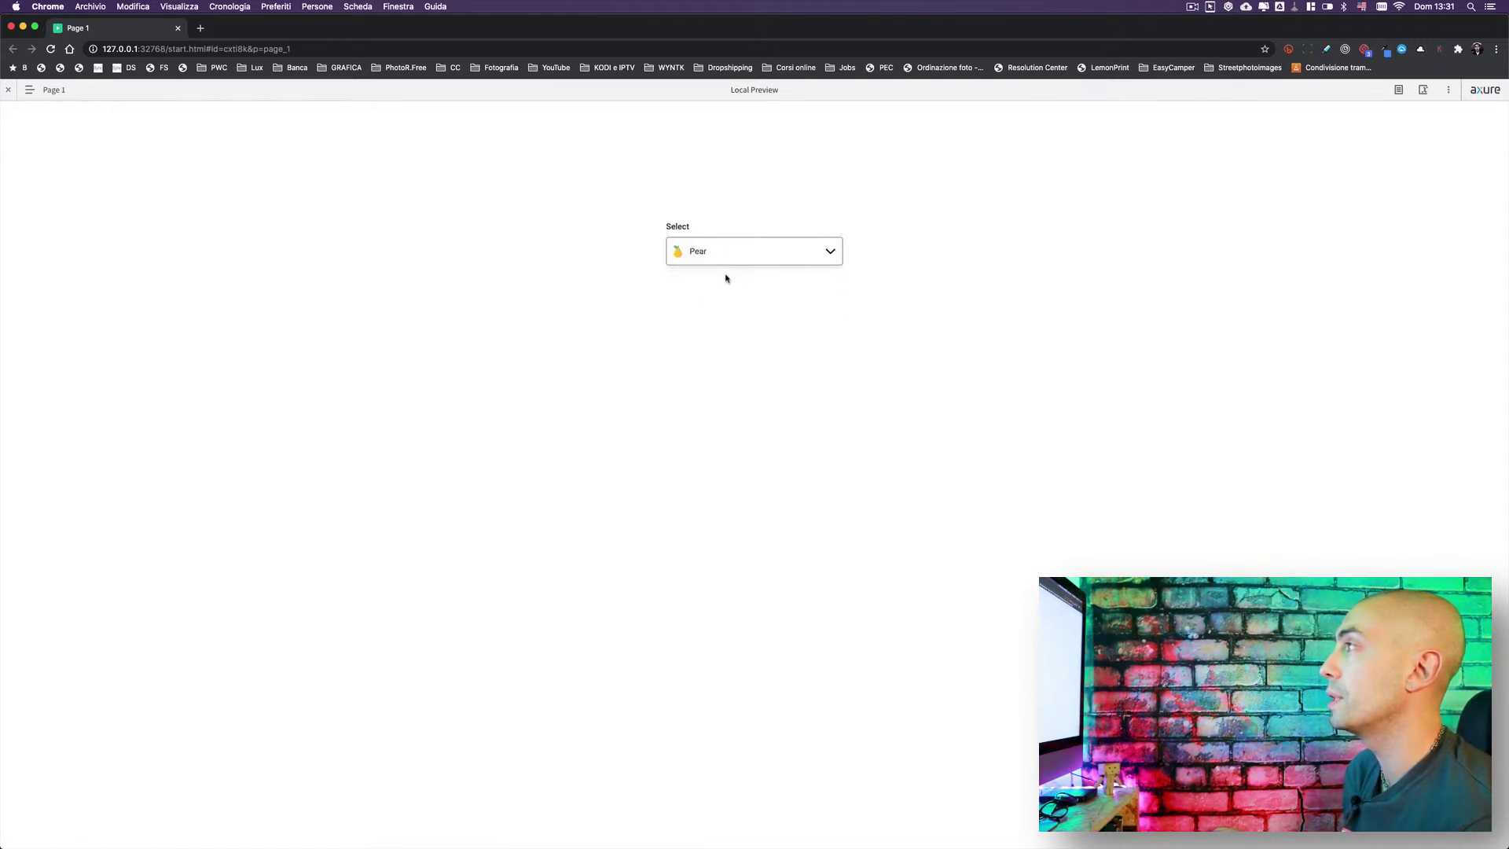
left_click(727, 264)
left_click(724, 322)
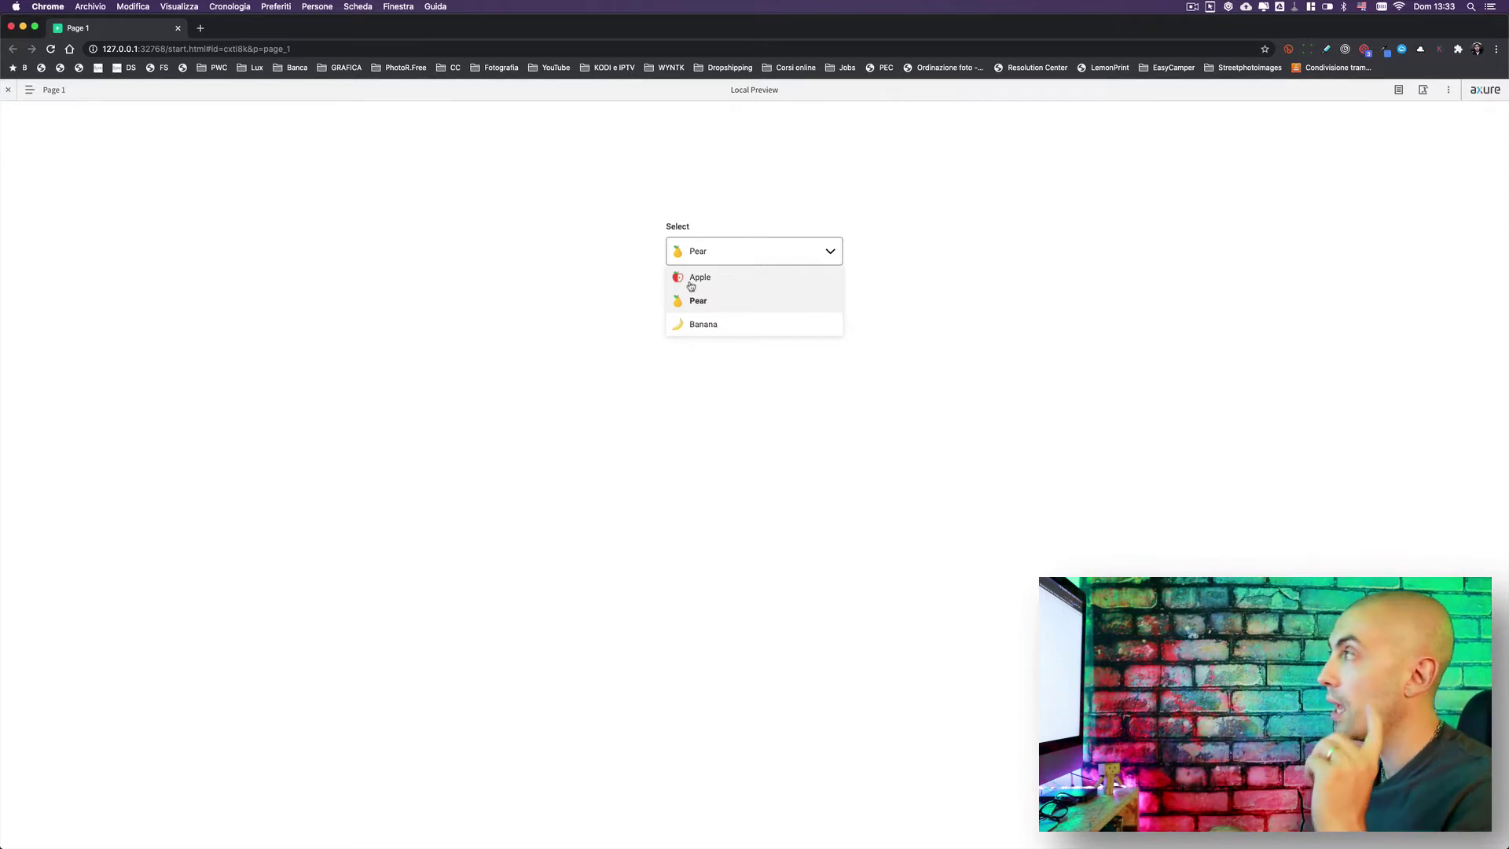
Step: Return to Axure RP and examine the REP-Lista repeater inside the Overlay dynamic panel, including its list item
key("super+Tab")
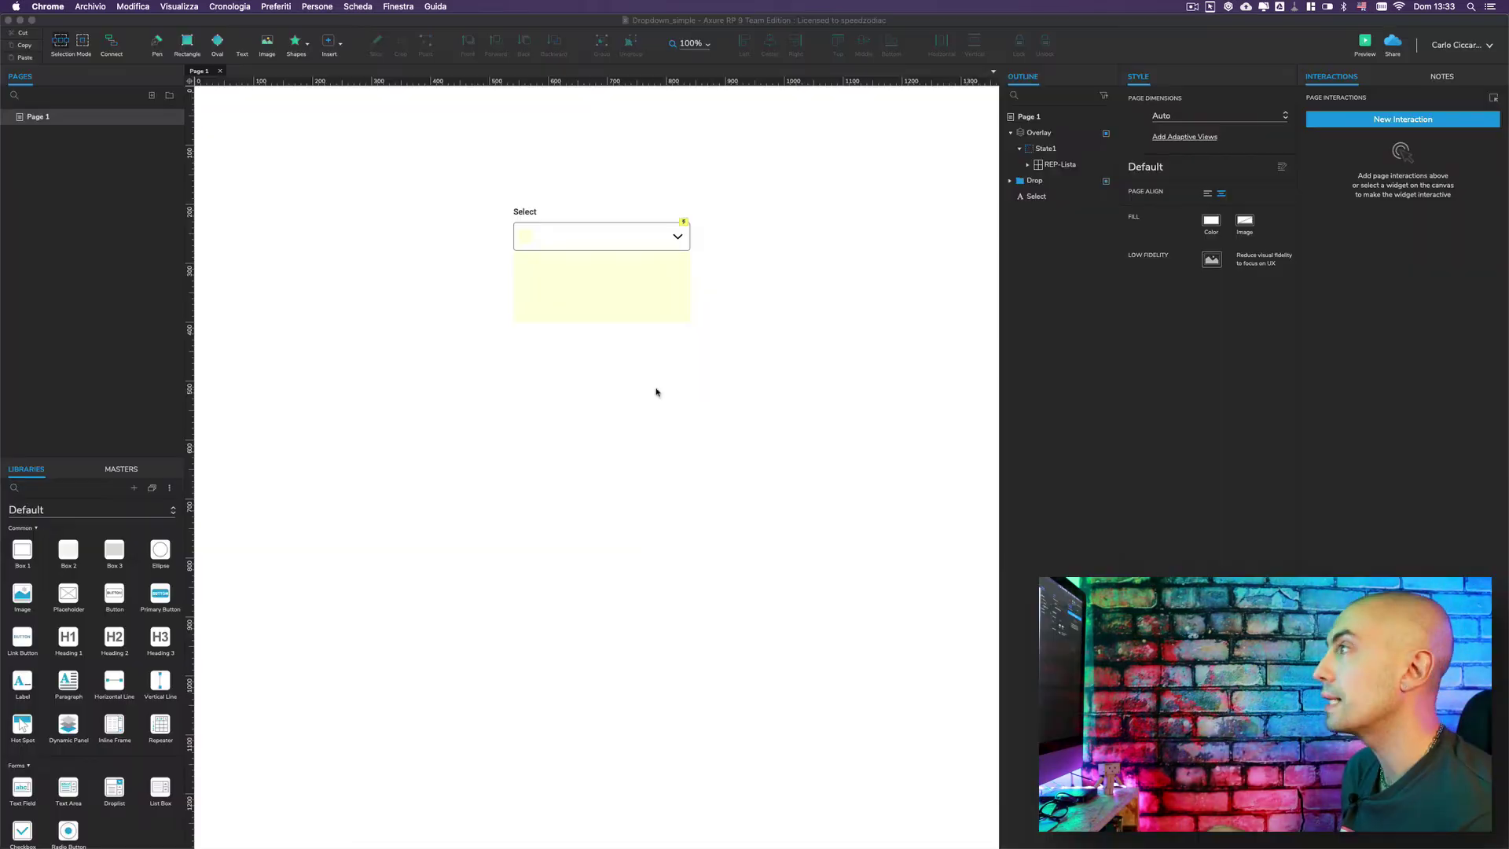
double_click(520, 297)
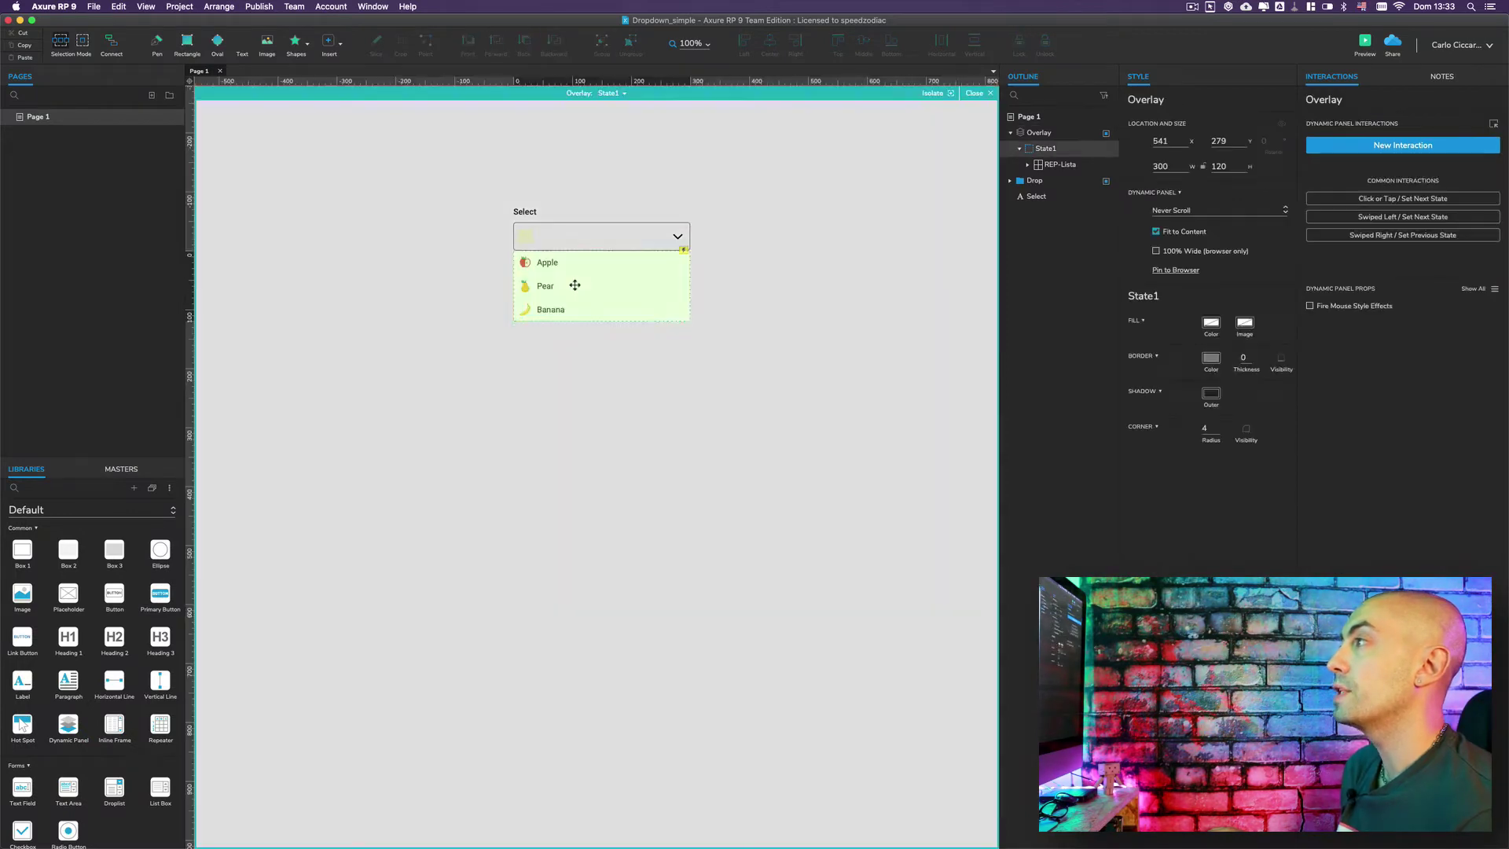
double_click(605, 289)
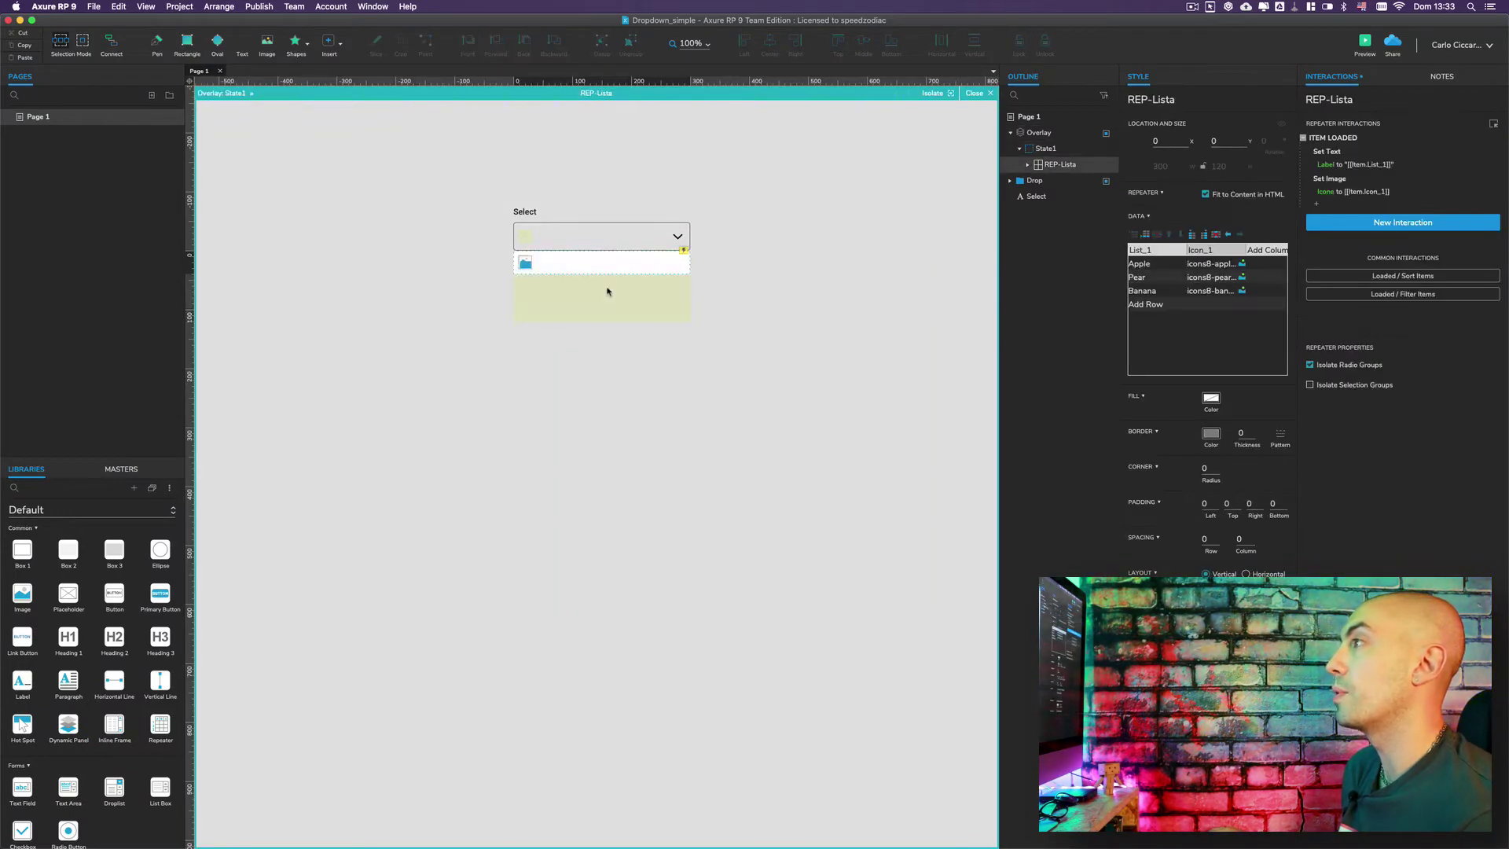
left_click(568, 266)
key("Escape")
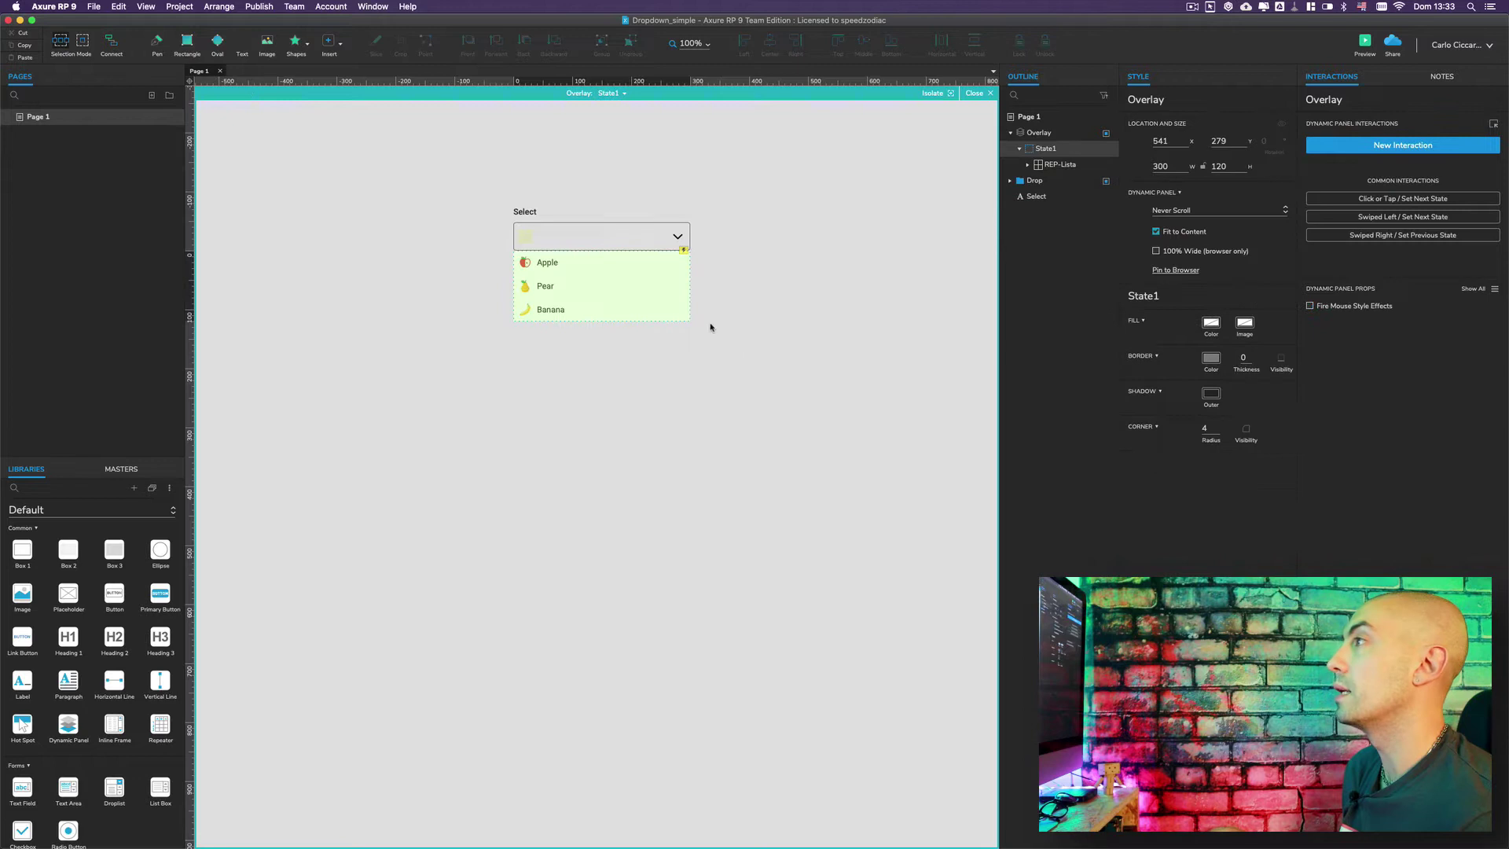
key("Escape")
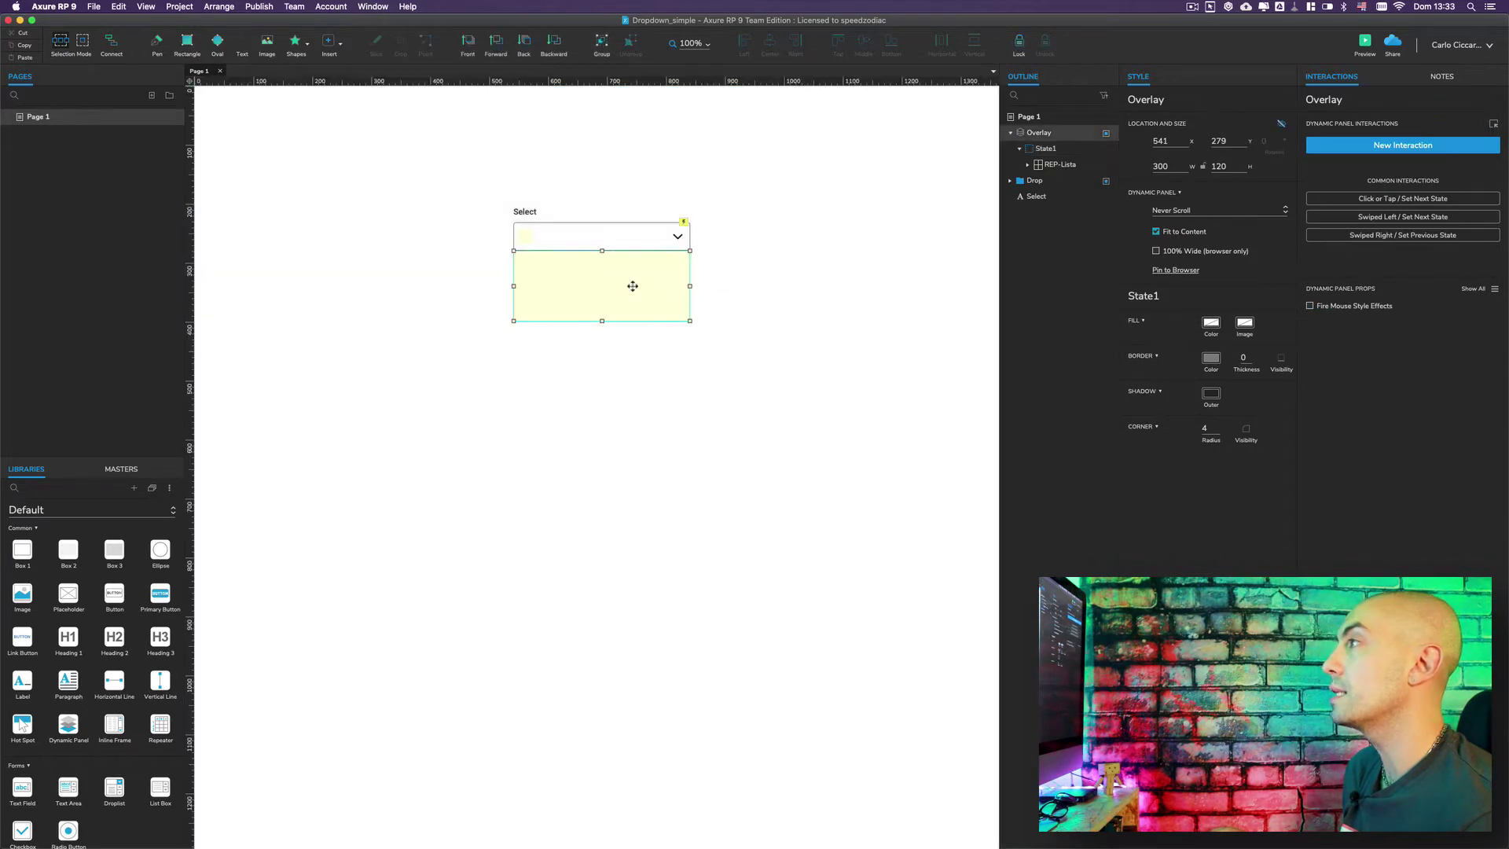
Step: Turn on Isolate Selection Groups for the REP-Lista repeater and preview the page
double_click(1045, 167)
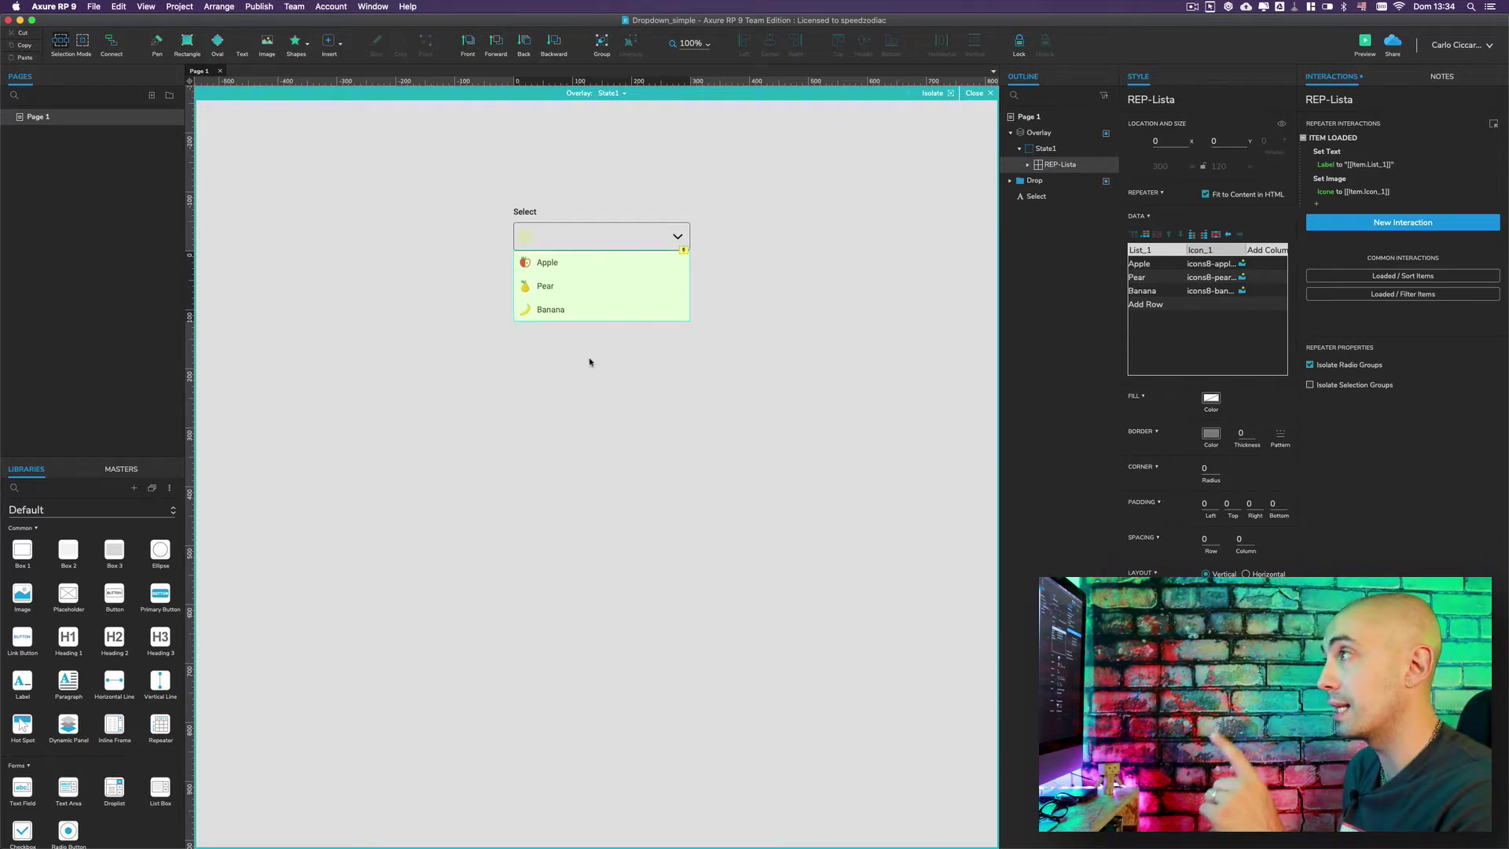
key("super+period")
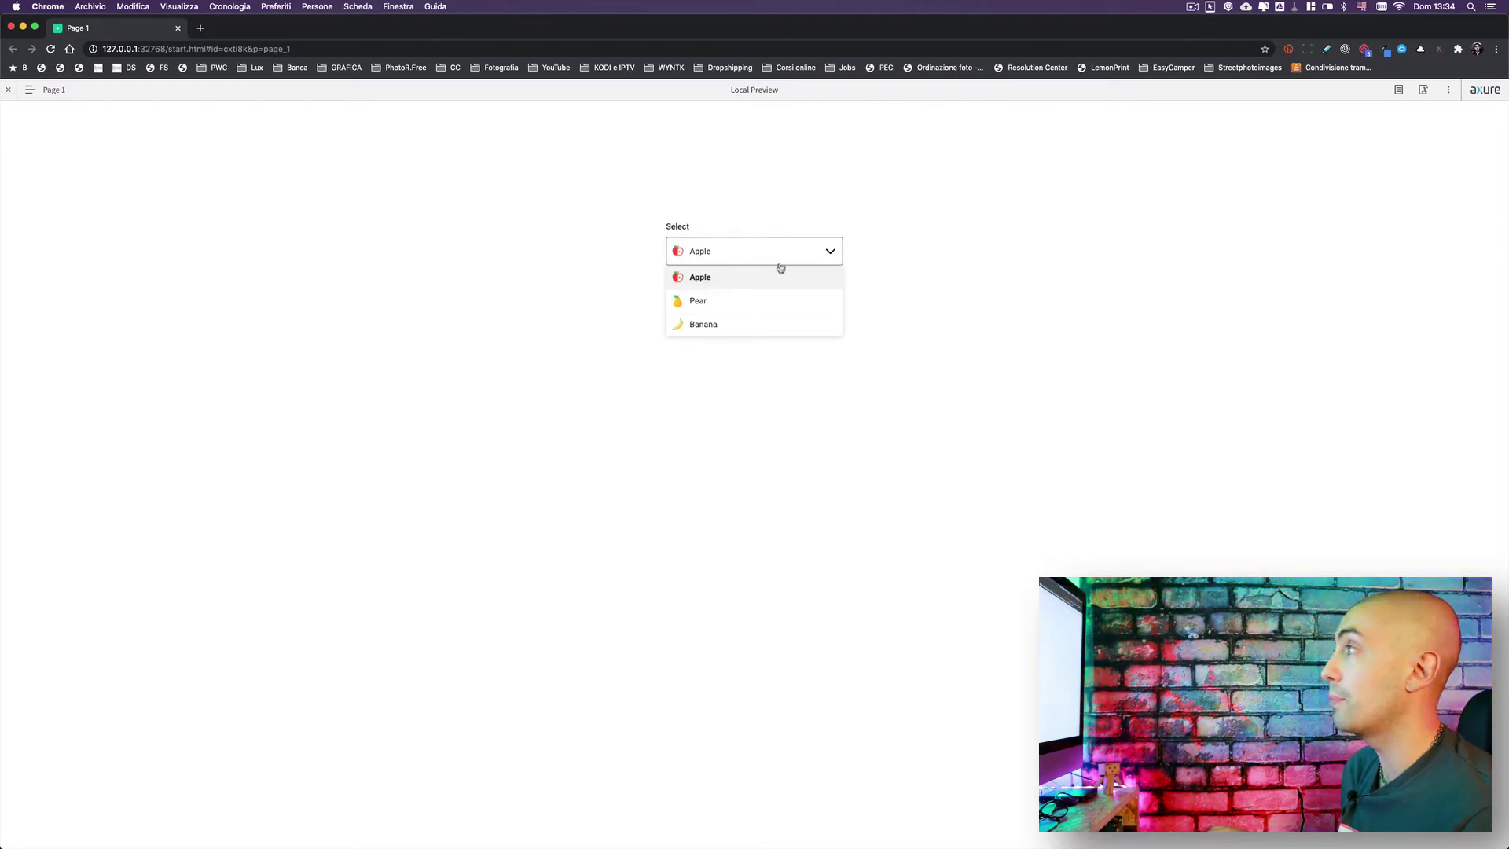
Step: Test multiple selection in the previewed dropdown with Pear, Banana twice, Pear again and Apple, and close the preview
left_click(707, 307)
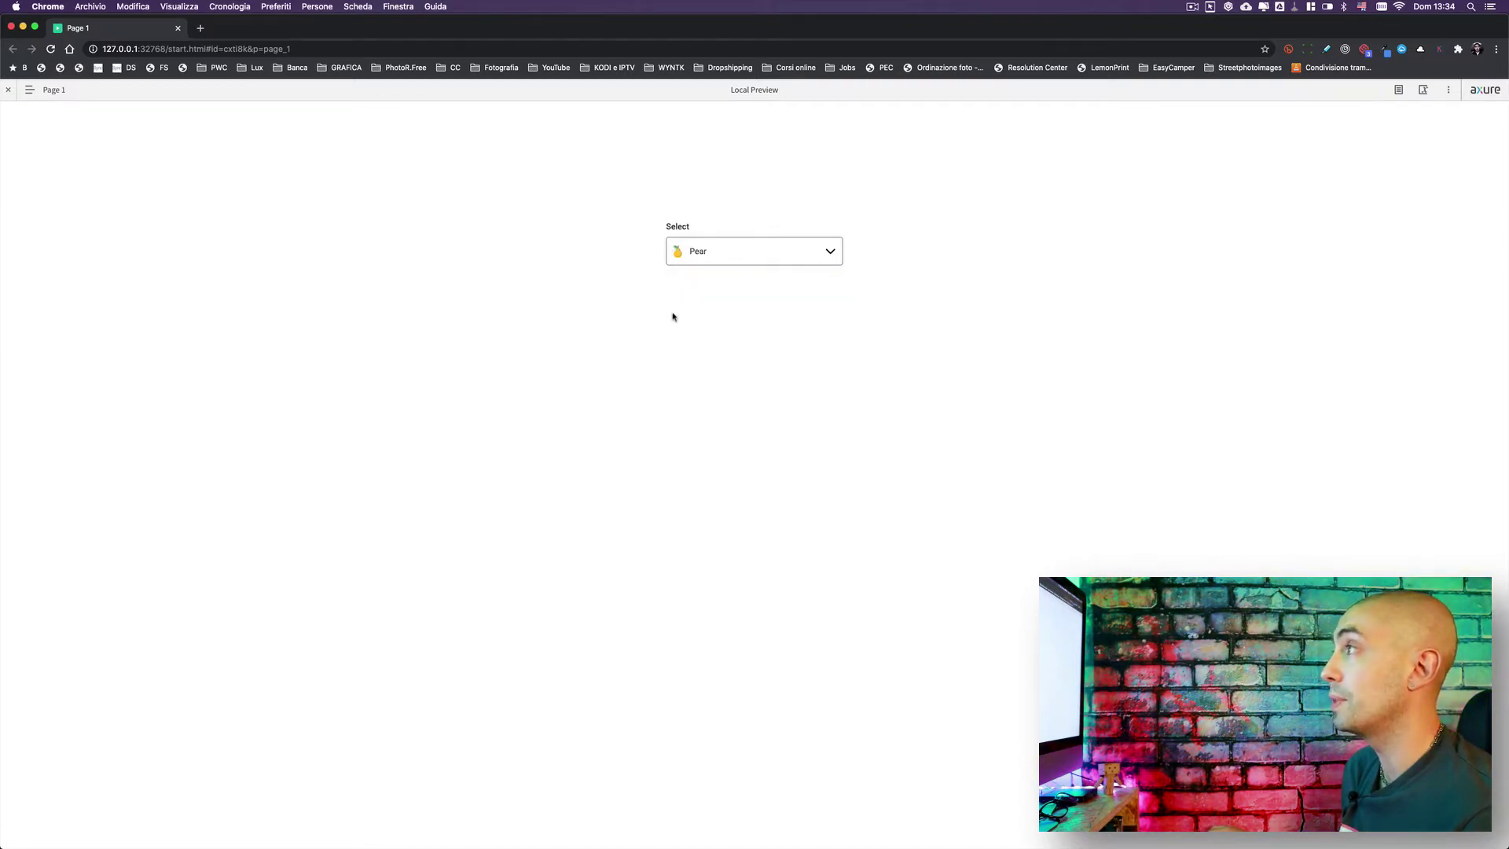
left_click(751, 251)
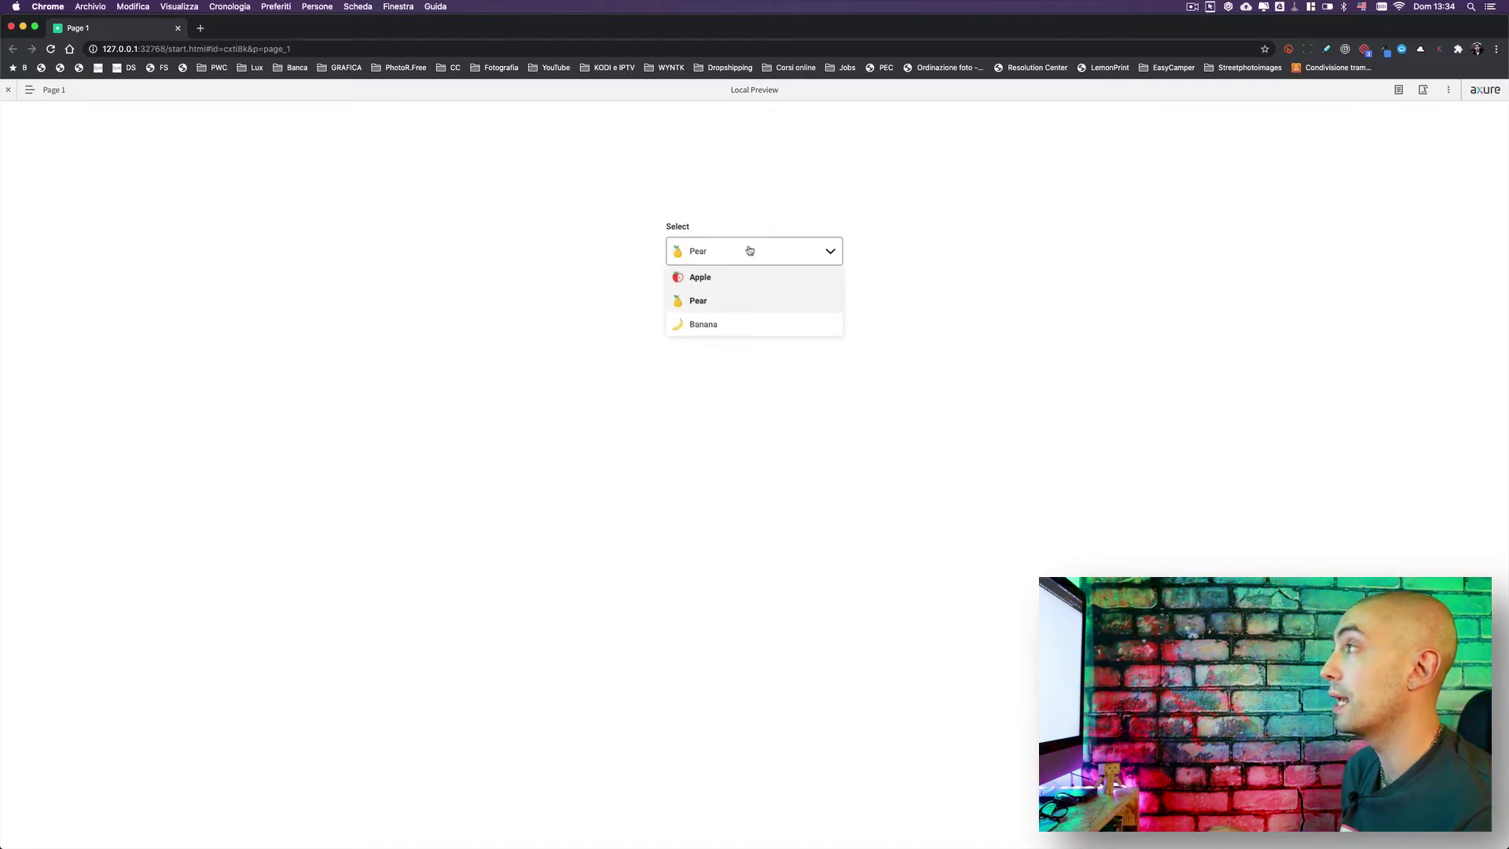
left_click(706, 325)
left_click(731, 253)
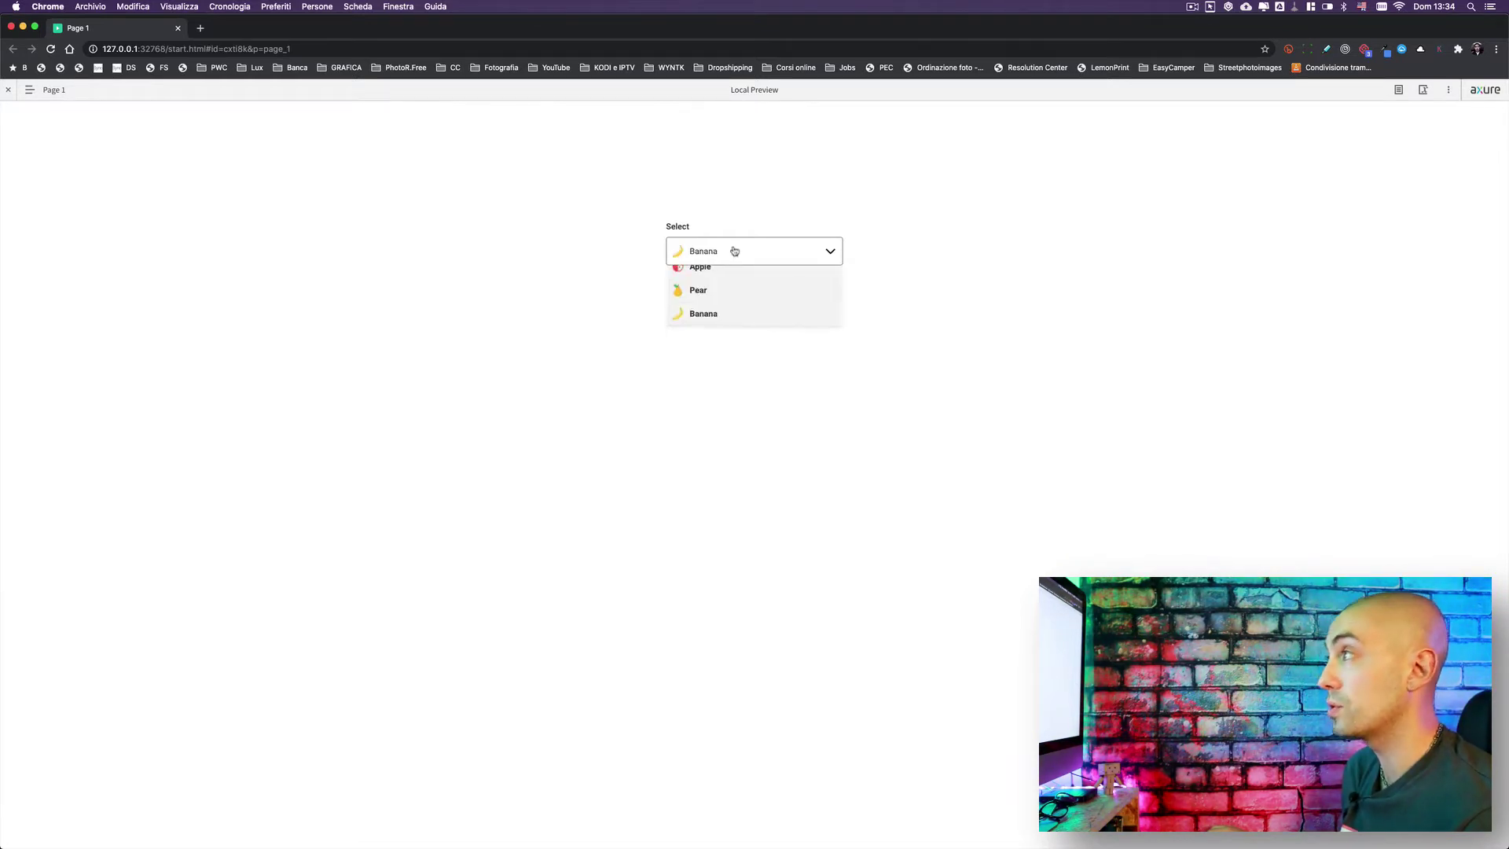
left_click(706, 324)
left_click(715, 253)
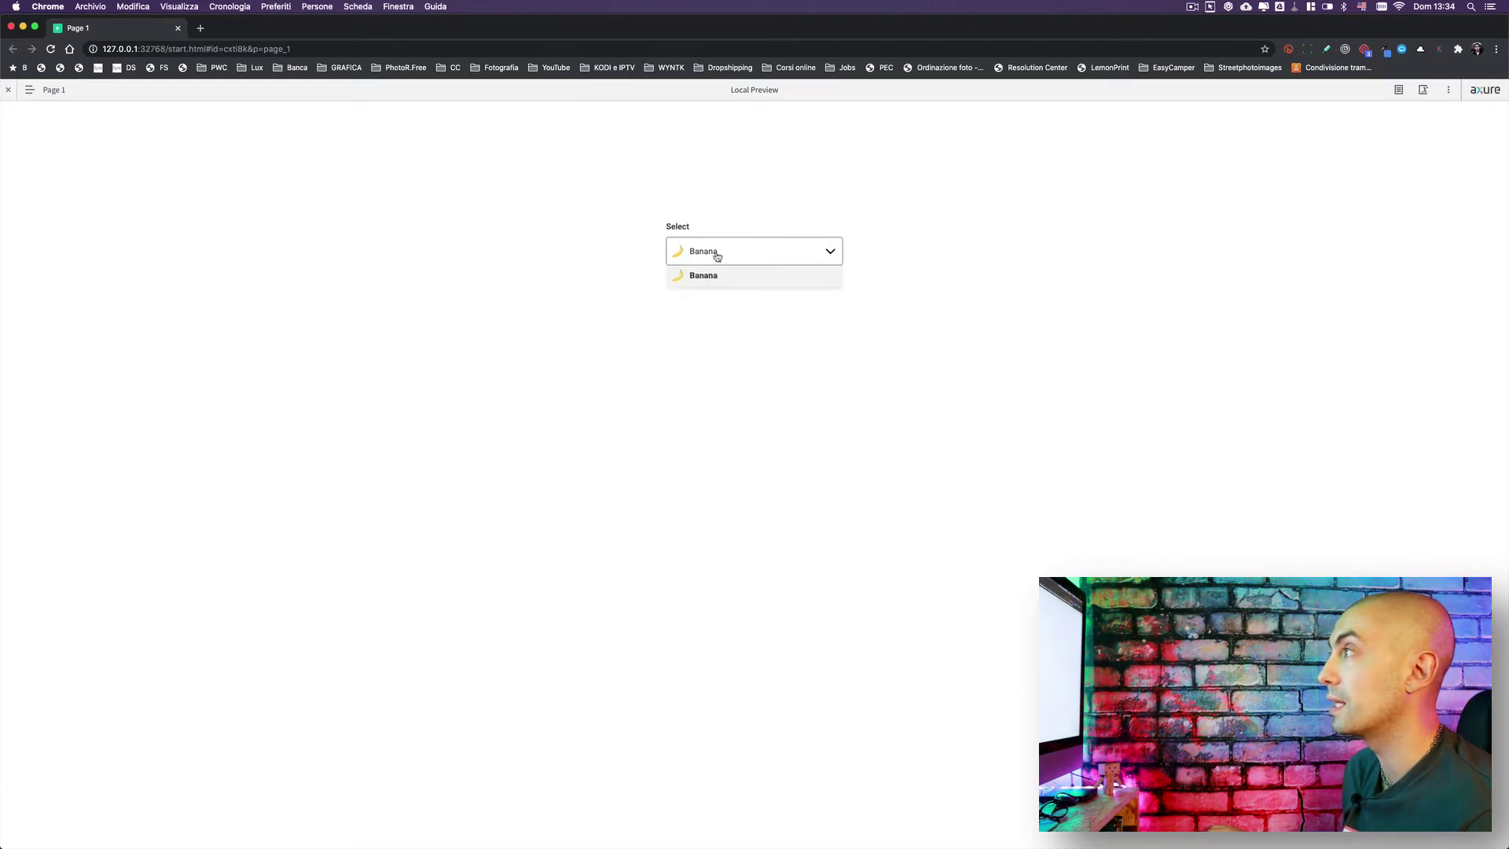
left_click(700, 301)
left_click(713, 251)
left_click(701, 279)
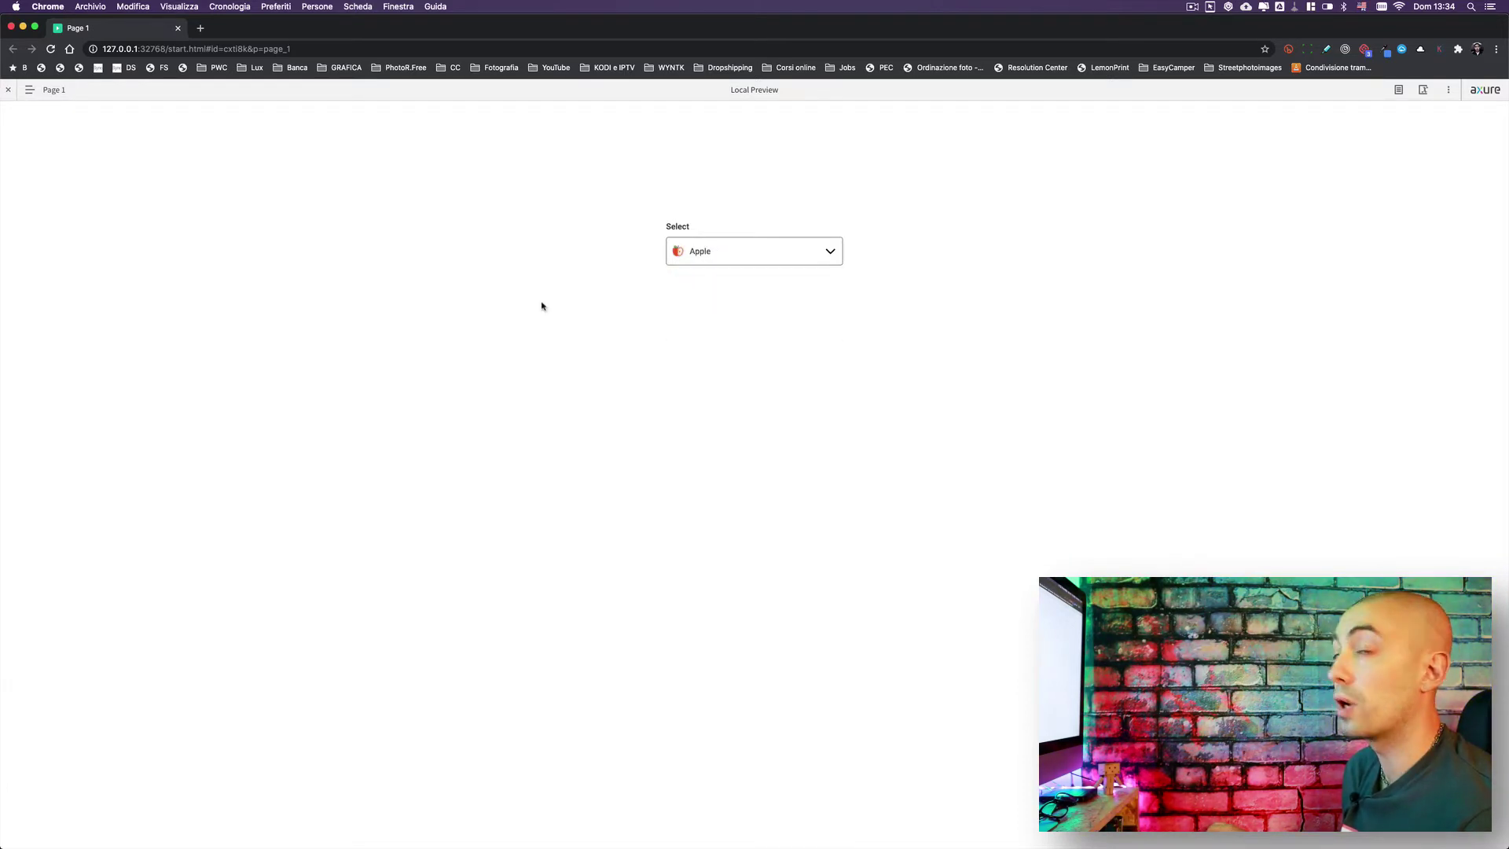
left_click(178, 28)
Step: Delete the Set Text, Show/Hide and Set Image actions from the Click or Tap interaction of REP-Lista's Content group
left_click(614, 422)
left_click(604, 296)
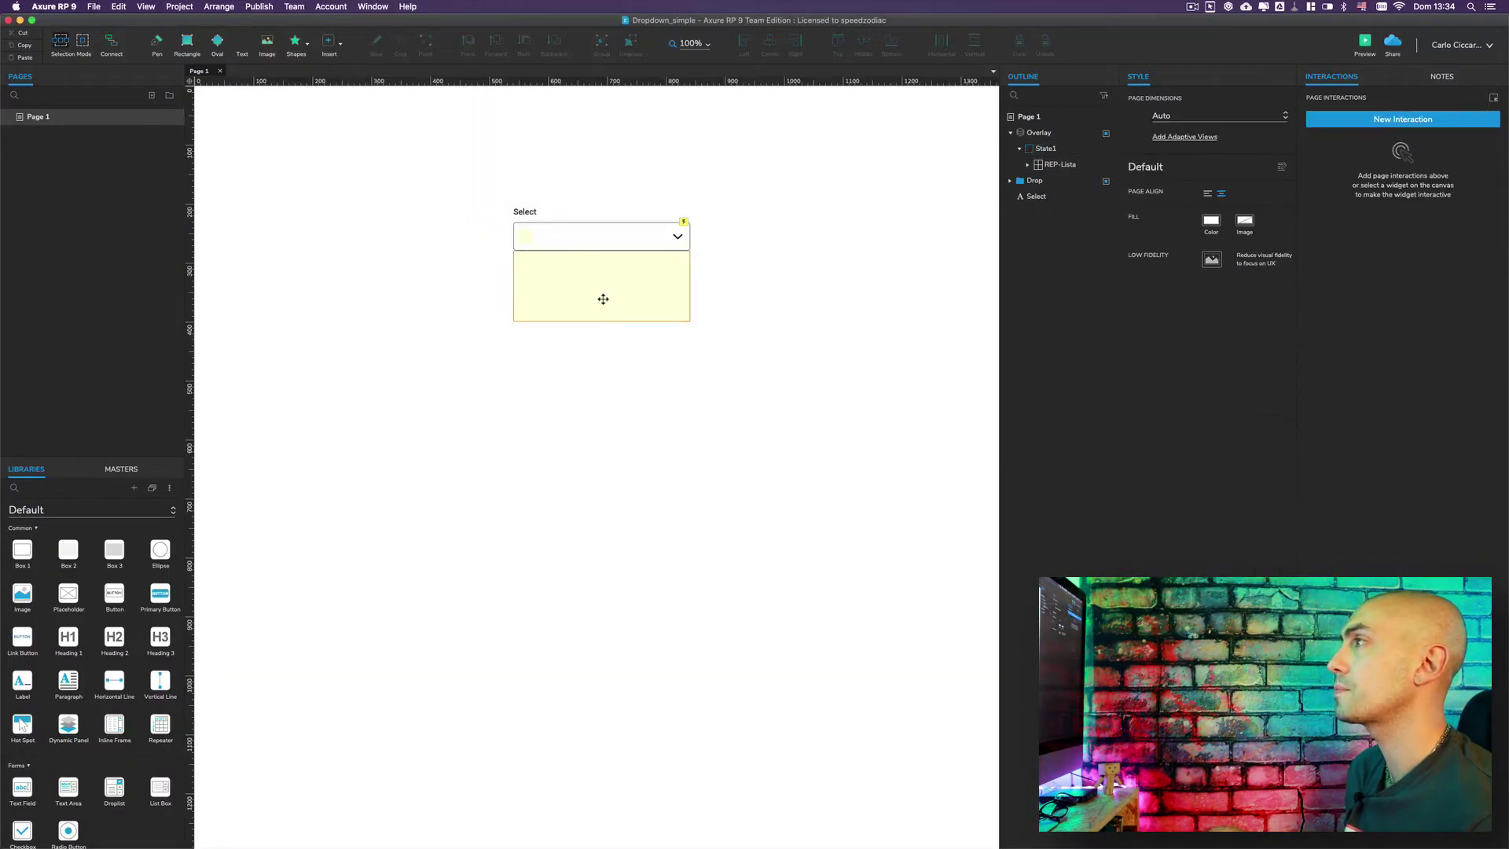
double_click(616, 304)
double_click(573, 267)
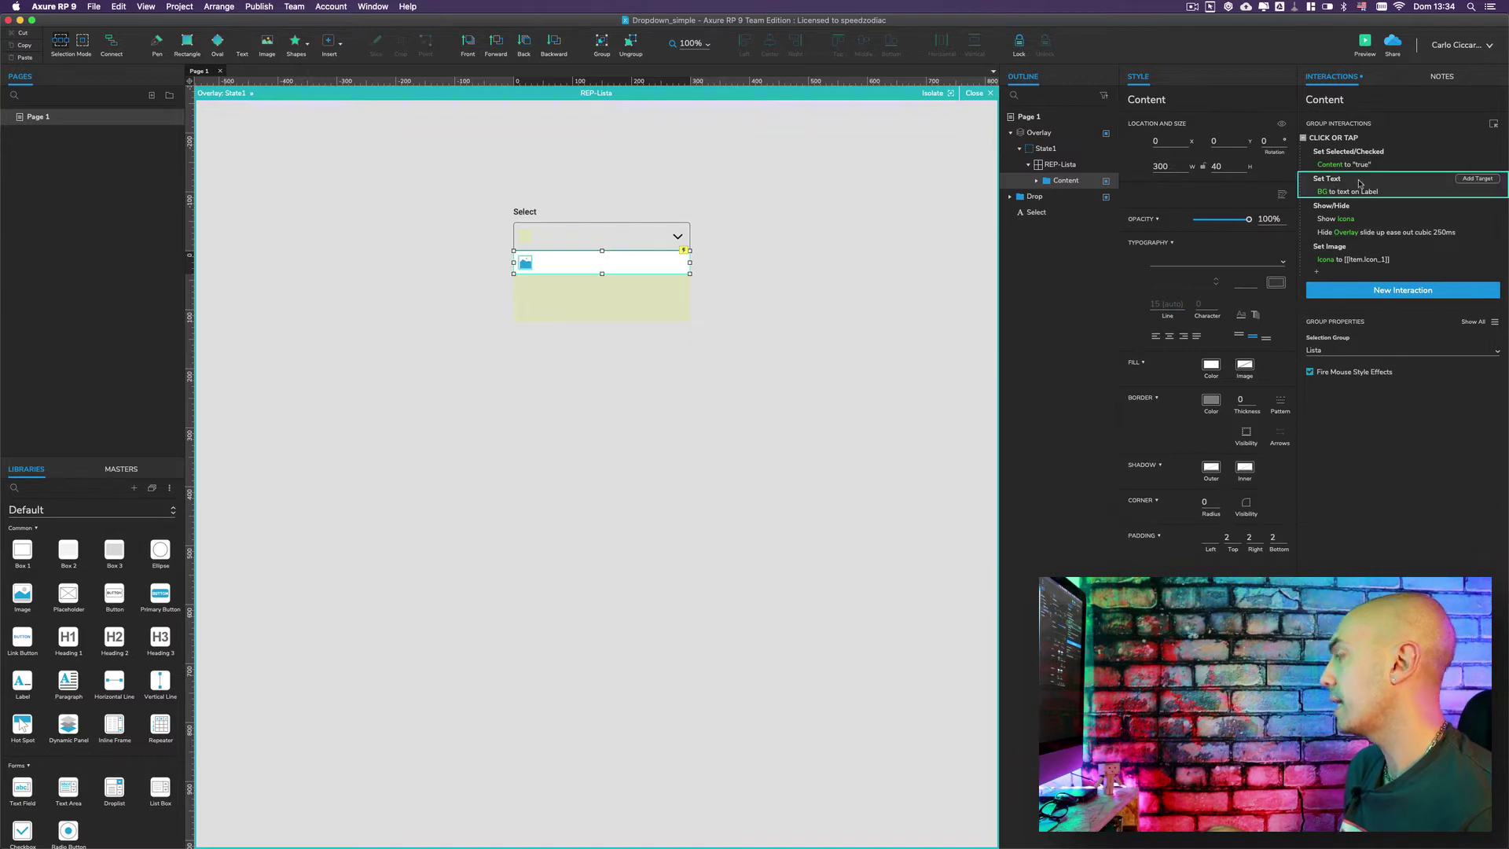
key("Delete")
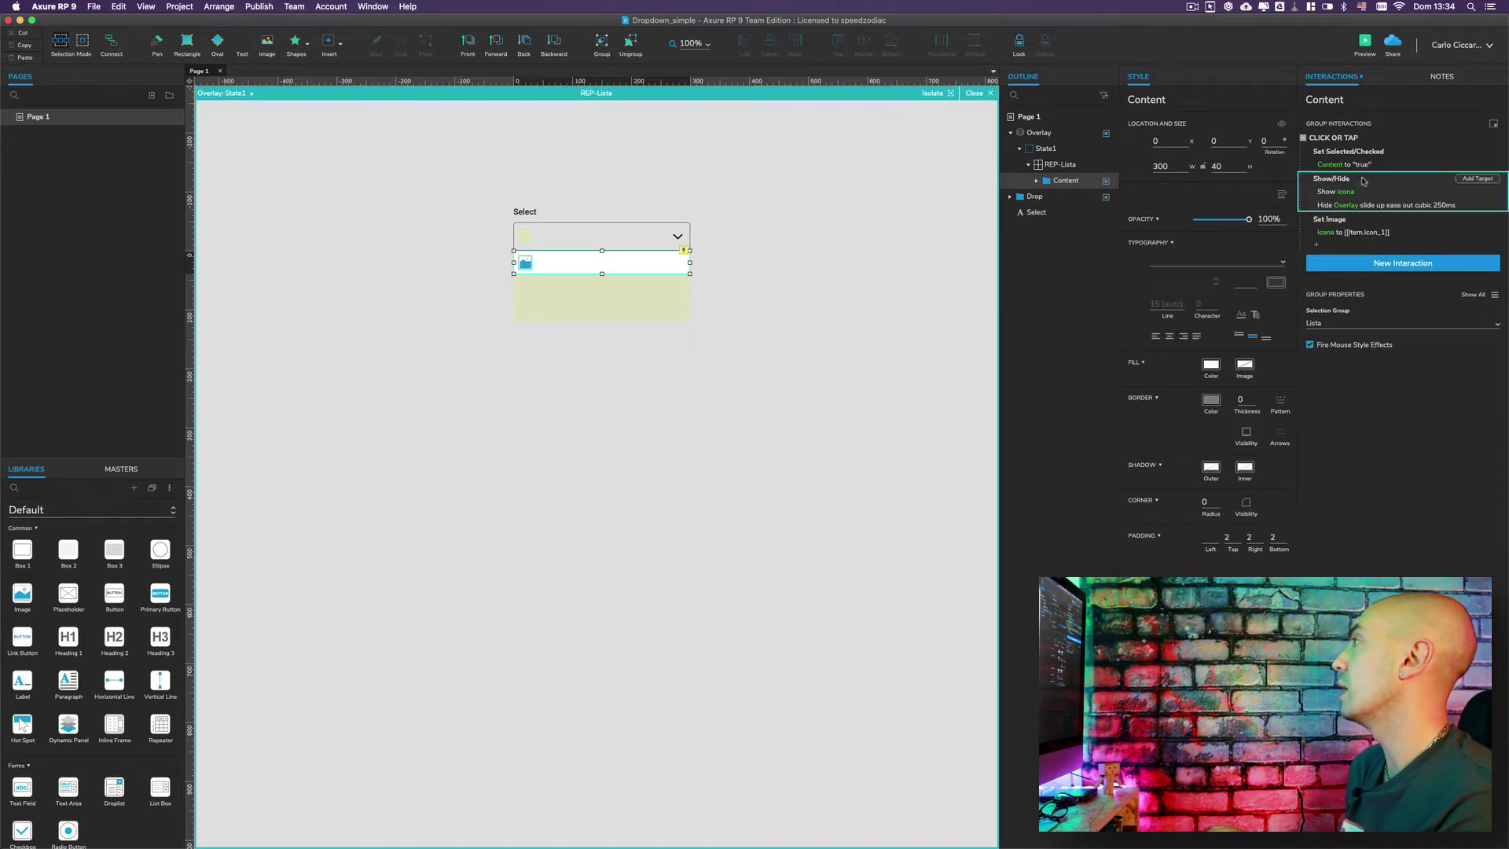
key("Delete")
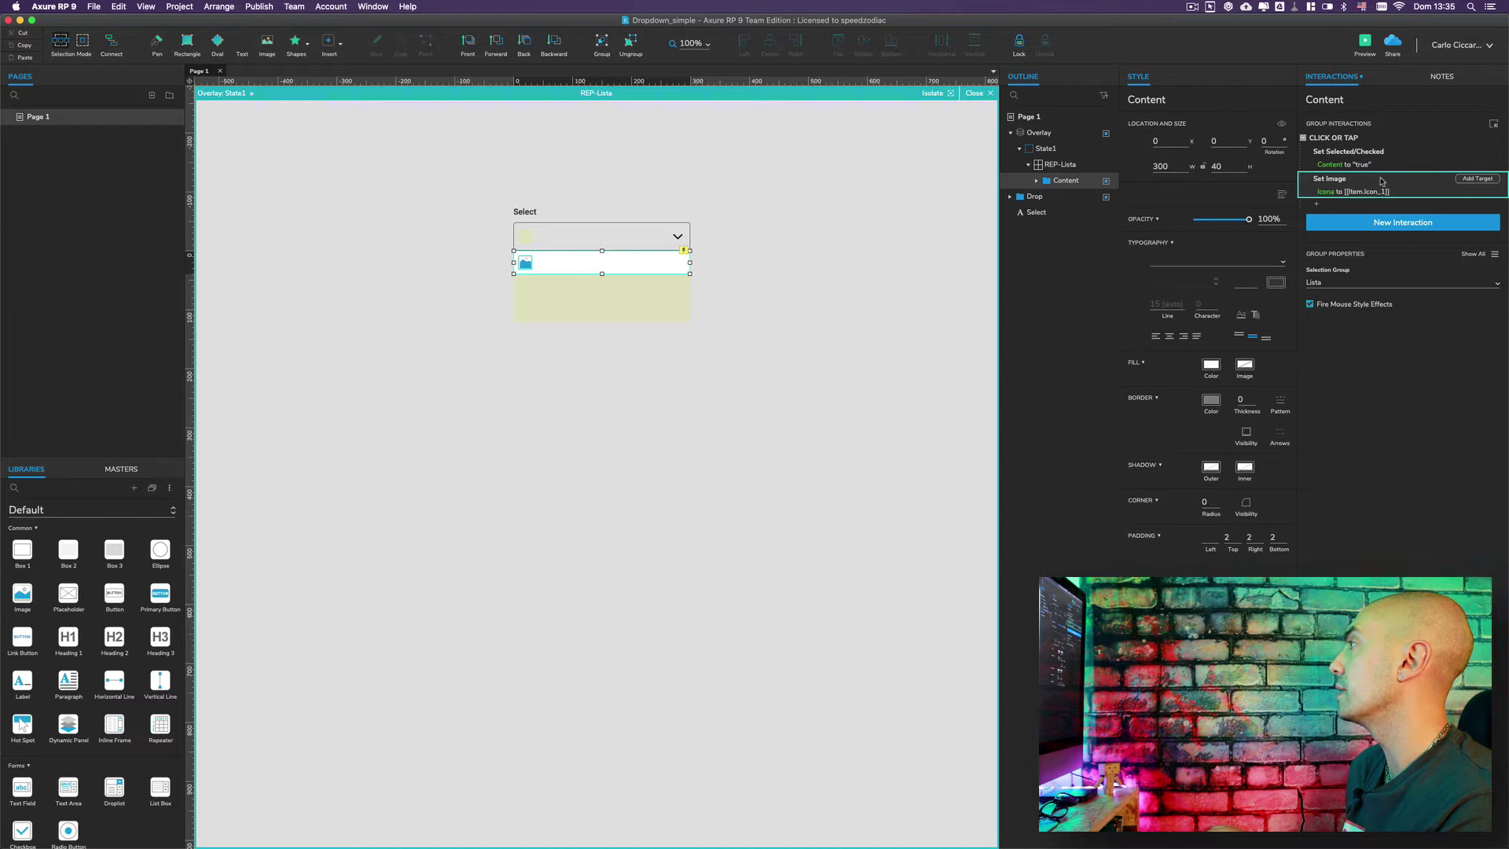
key("Delete")
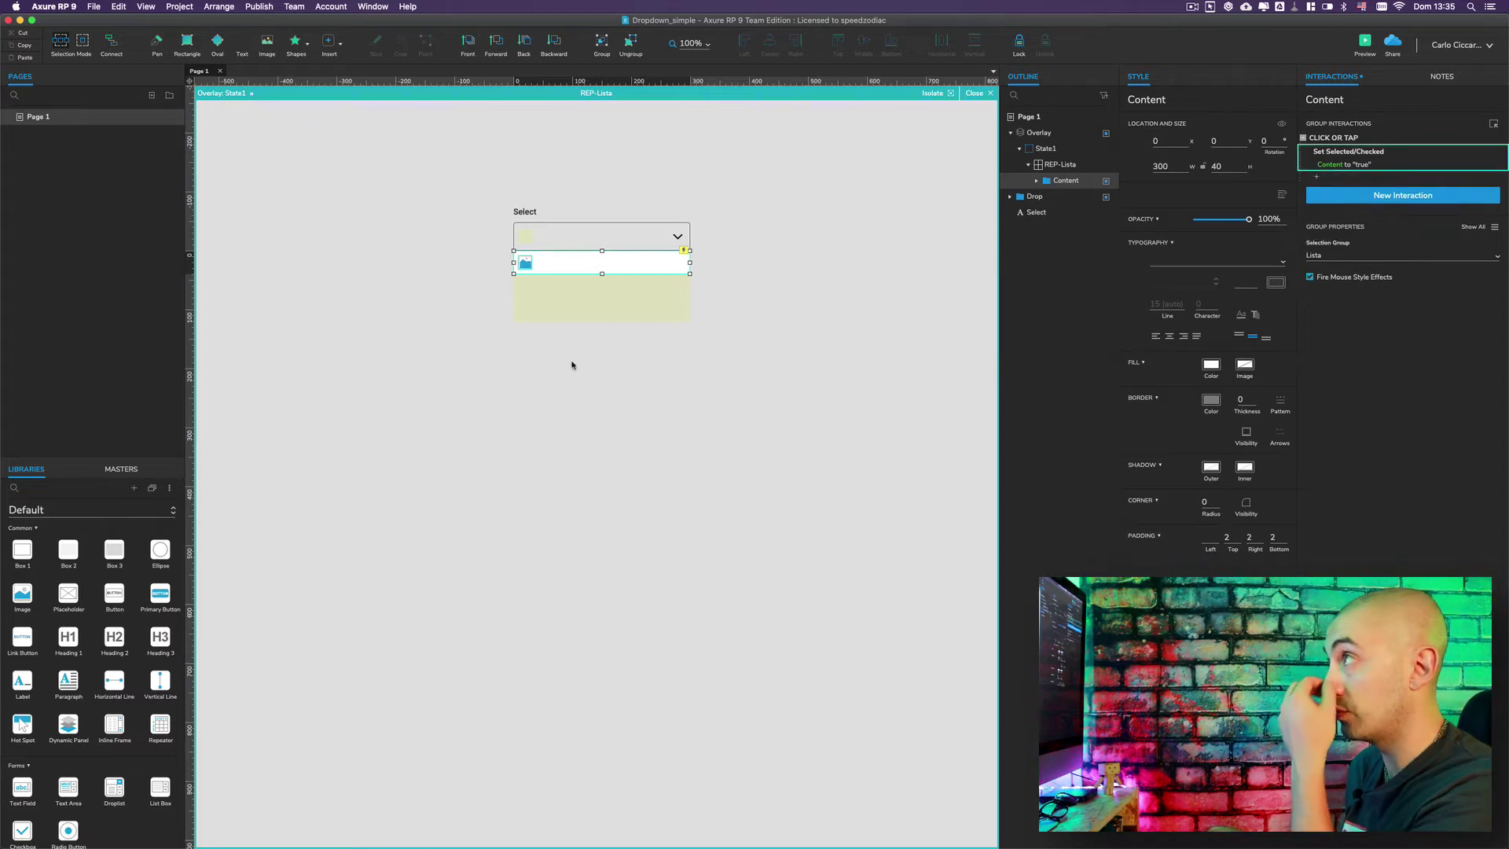
key("Escape")
key("Escape")
key("Escape")
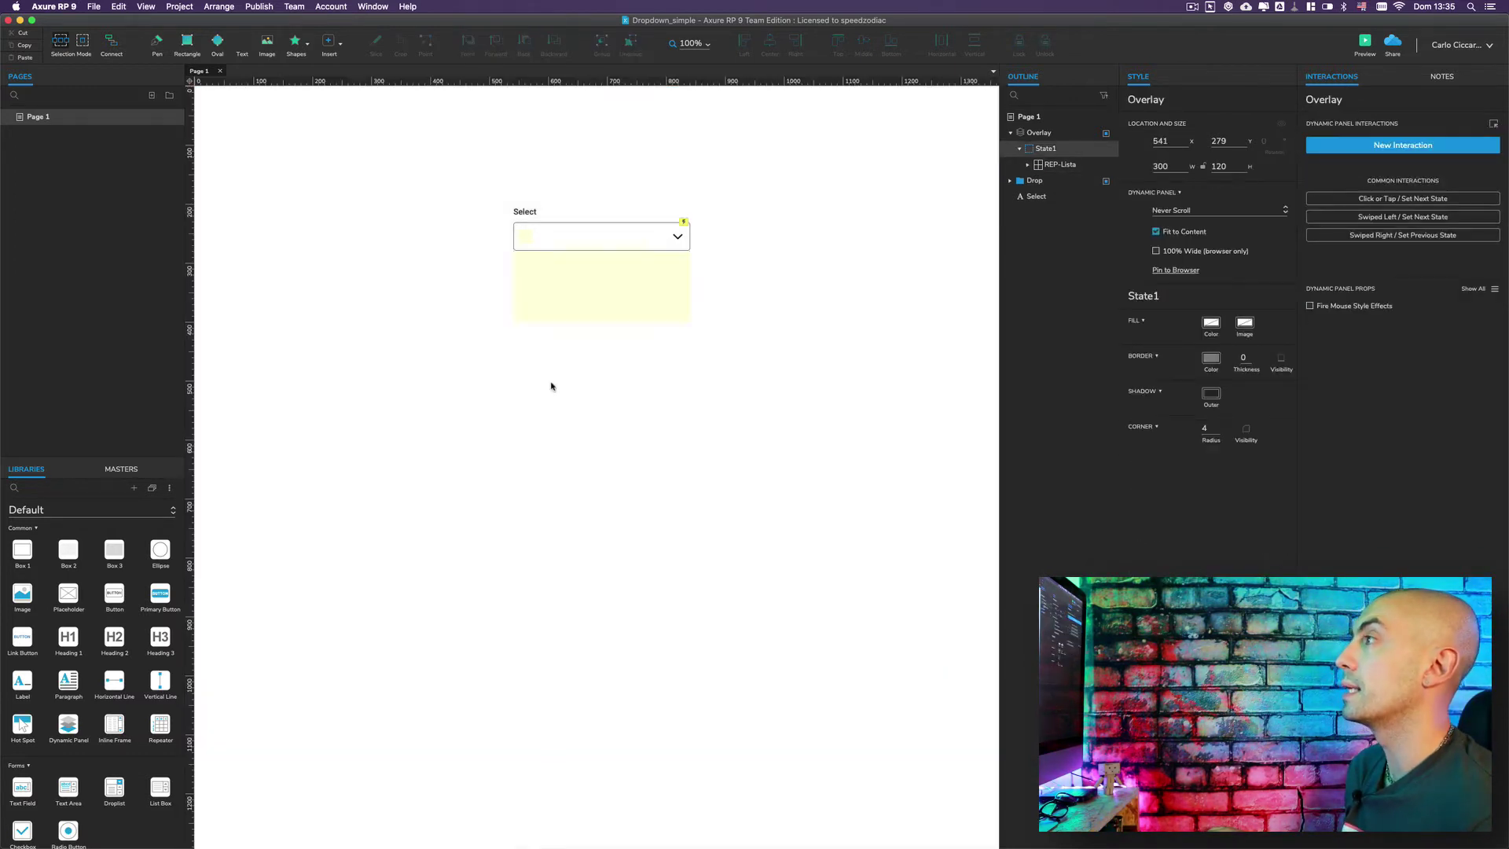
double_click(597, 289)
left_click(565, 268)
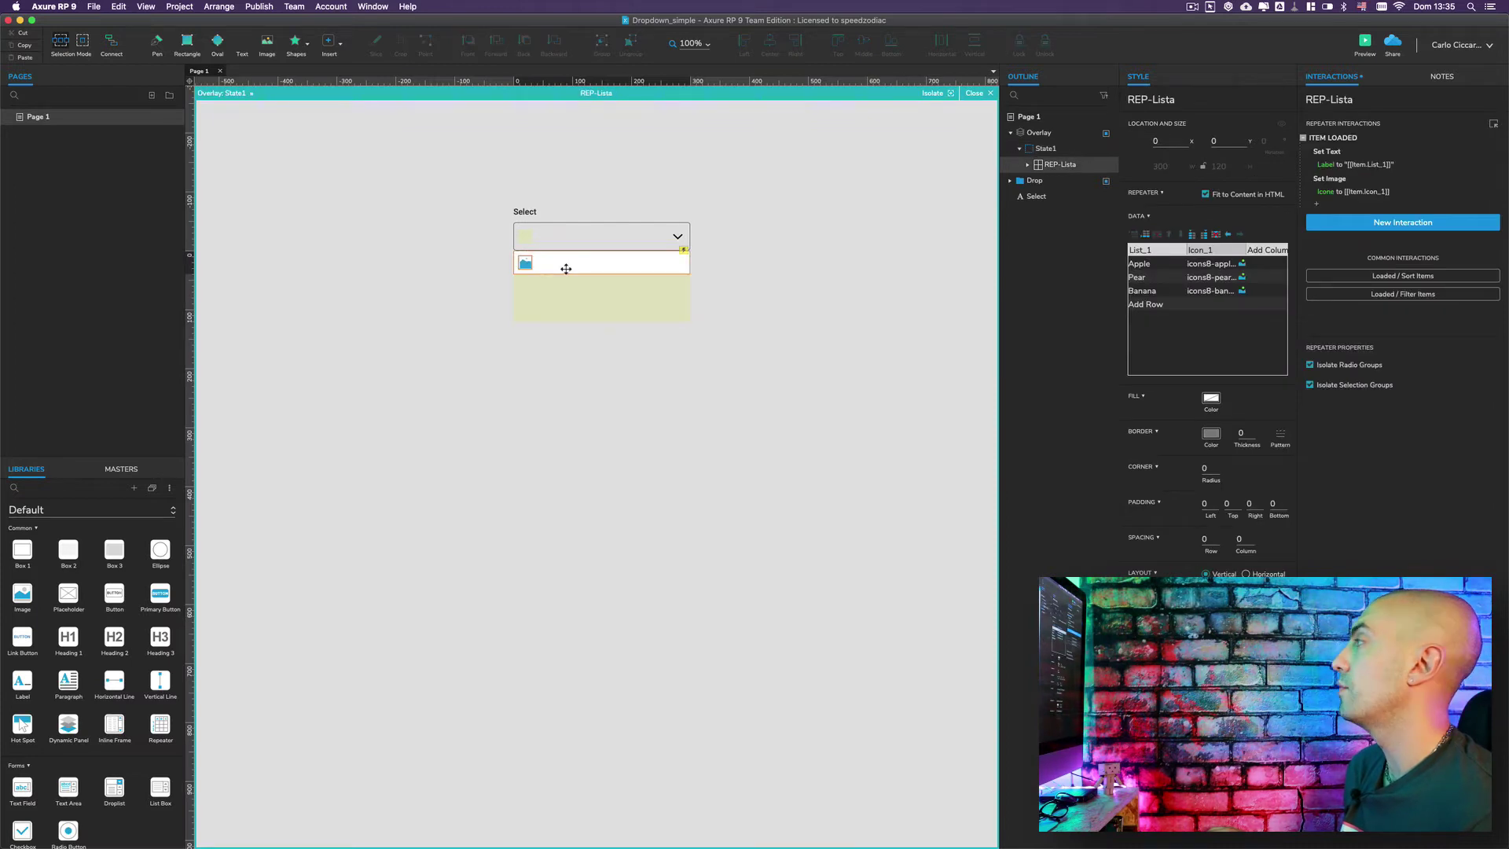
key("Escape")
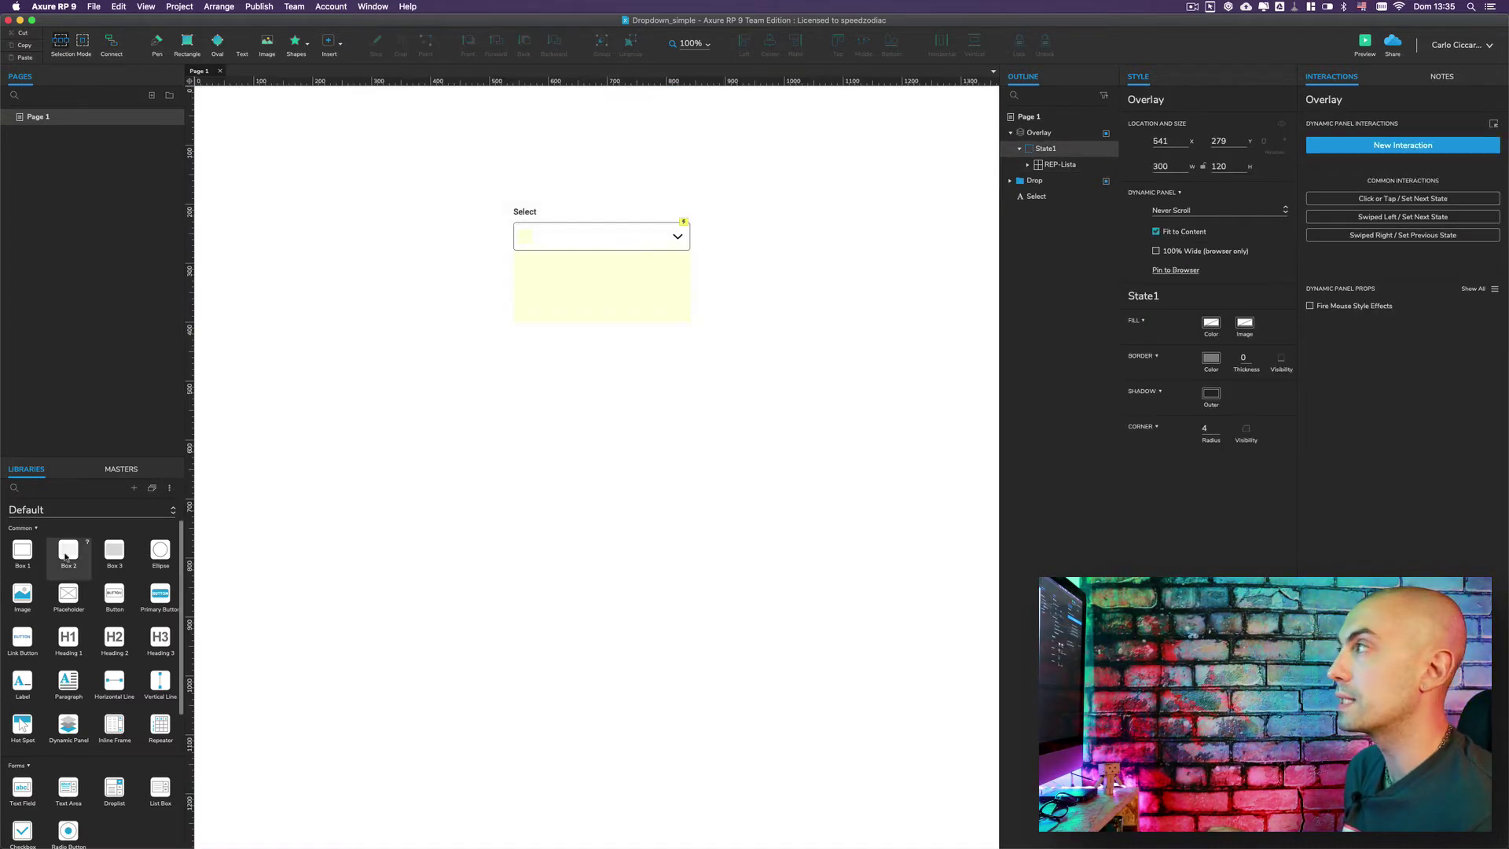
Step: Place a Box 2 shape beside the dropdown and reshape it into a narrower, taller panel
left_click_drag(515, 255, 703, 224)
left_click_drag(882, 272, 817, 272)
left_click_drag(759, 321, 758, 392)
left_click(876, 282)
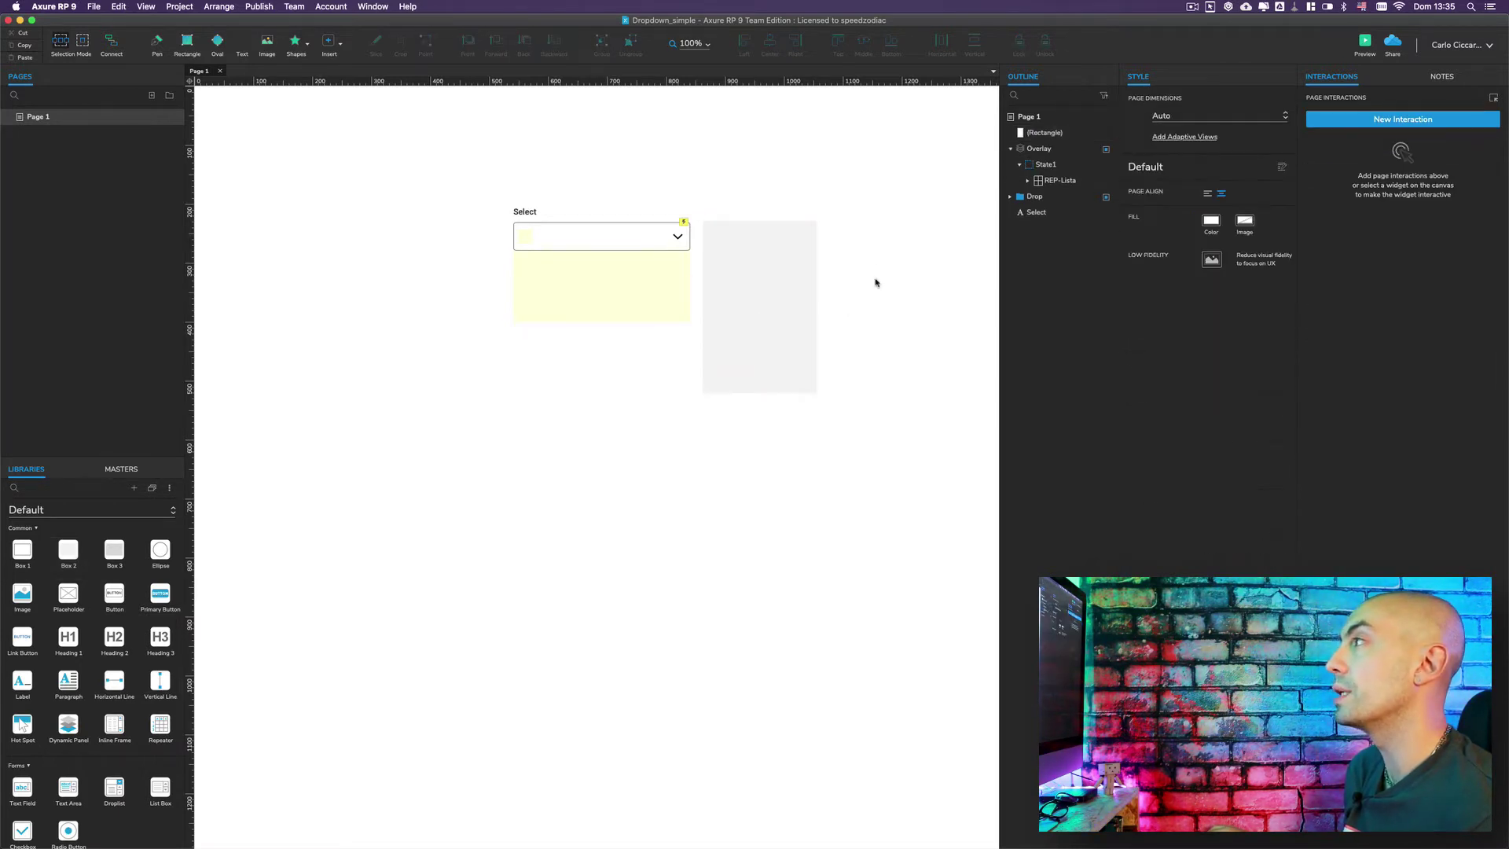
Step: Duplicate the Select label, place the copy above the grey box, and change its text to "You selected"
left_click(525, 211)
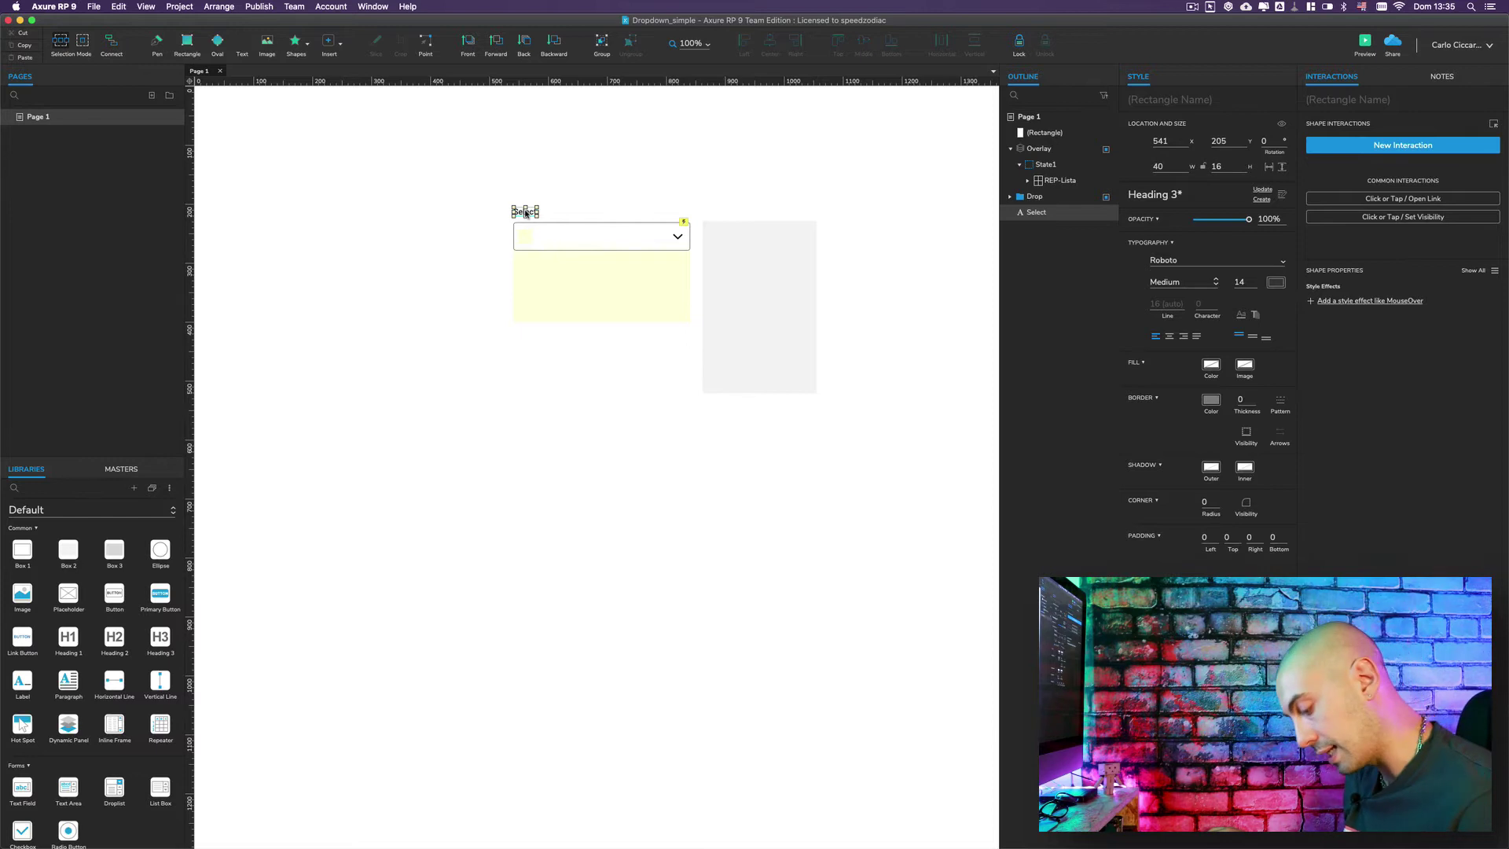
left_click(721, 183)
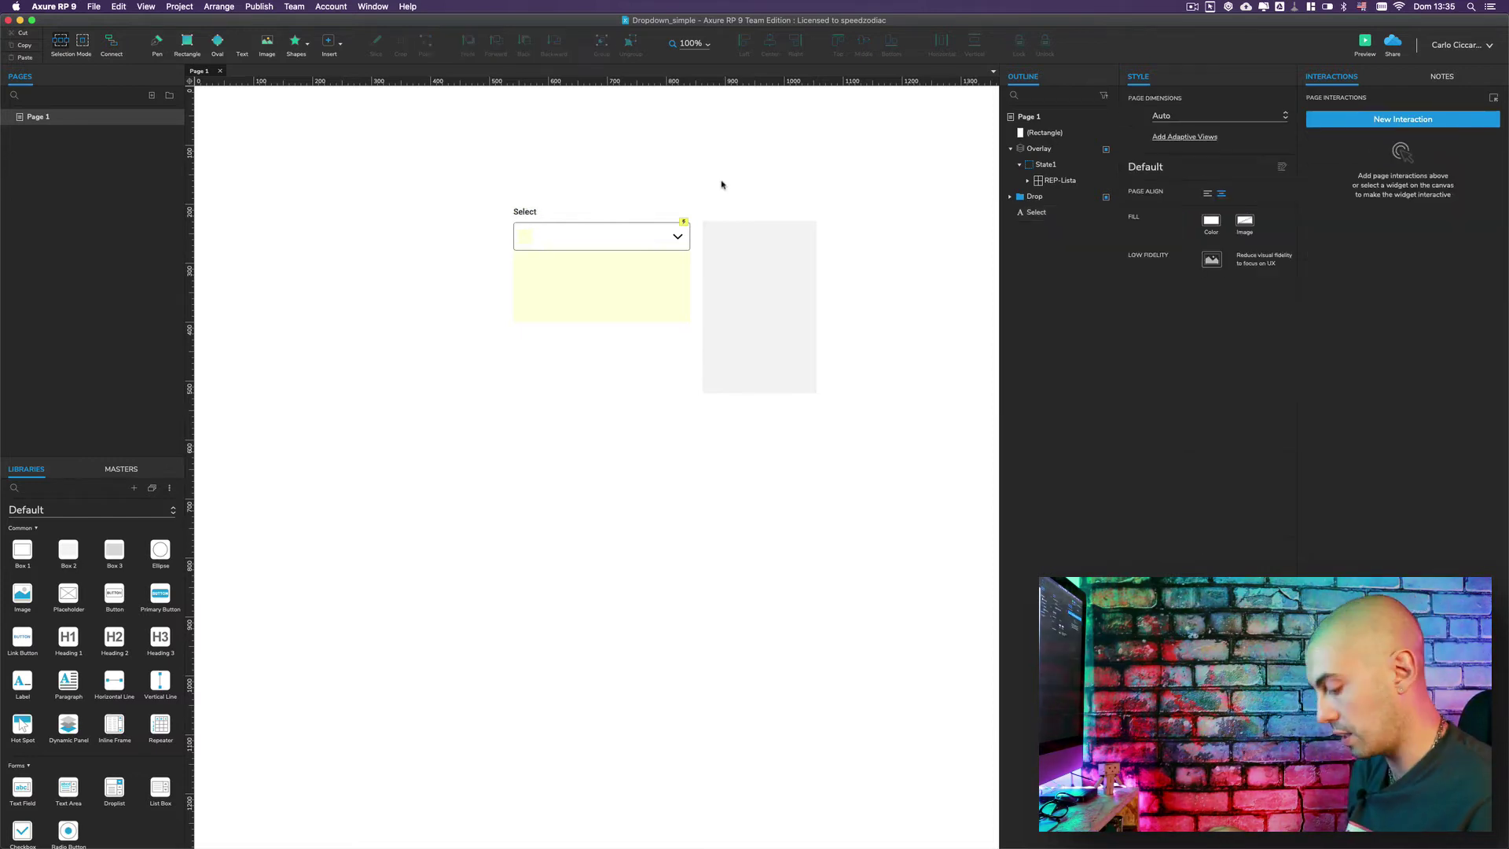
key("cmd+v")
left_click_drag(537, 219, 720, 212)
double_click(720, 213)
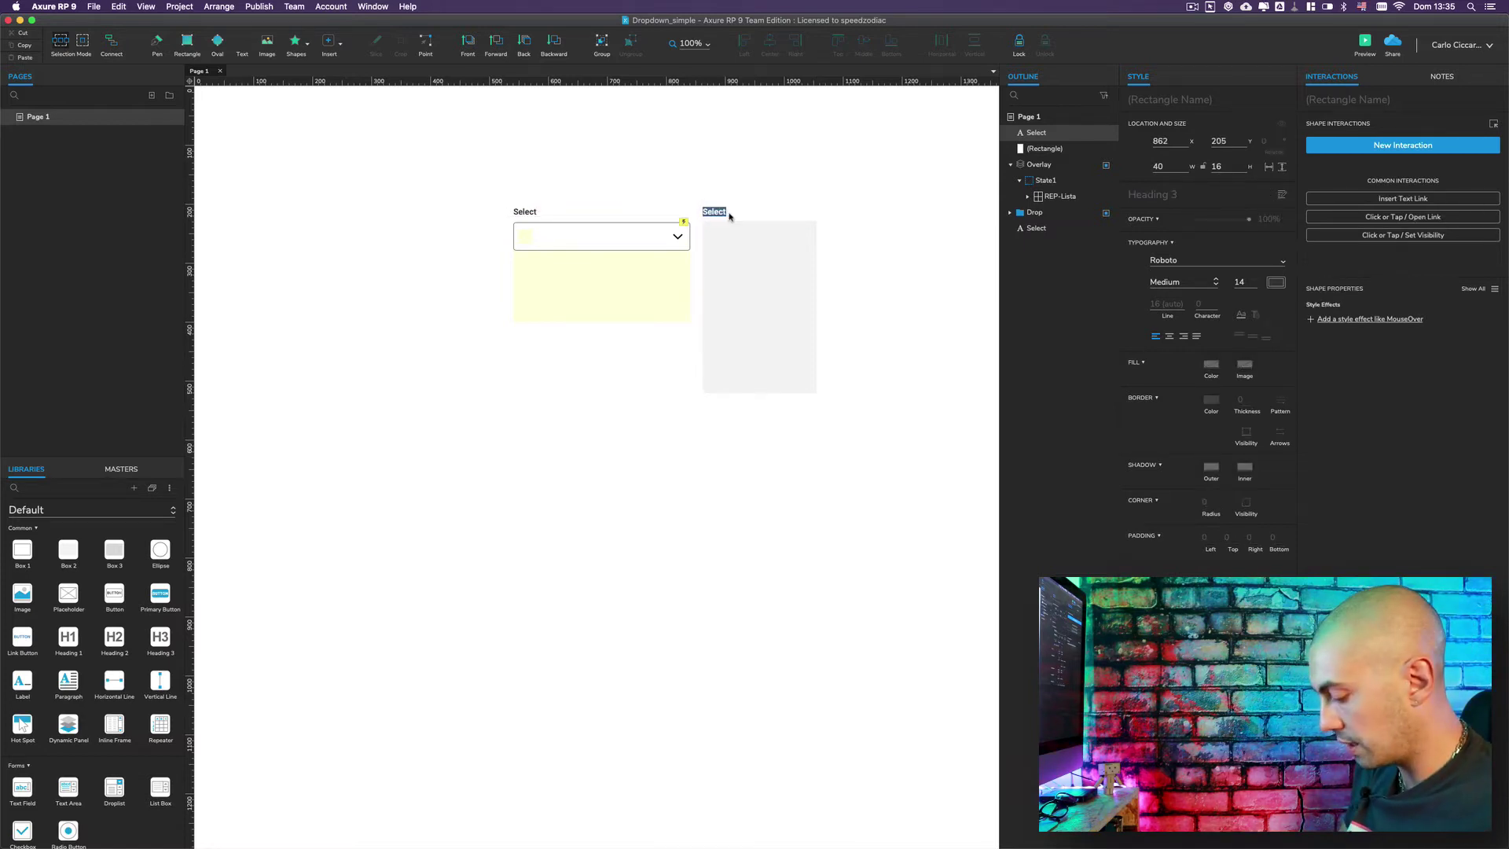
type("You selected")
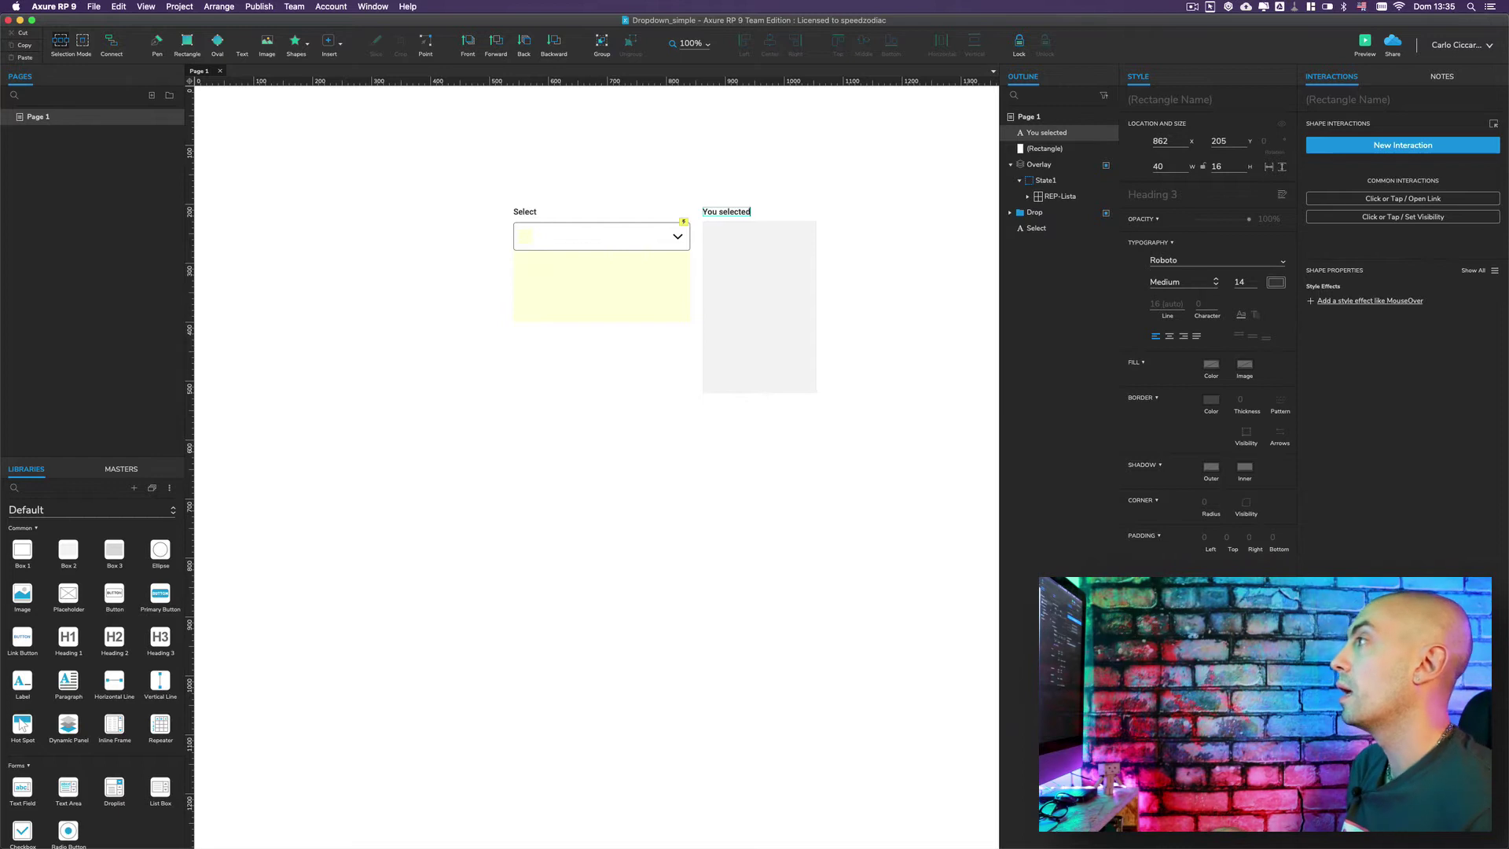
left_click(854, 246)
Step: Add a repeater inside the grey box and delete the default rectangle from its item
left_click_drag(155, 729, 774, 272)
double_click(744, 258)
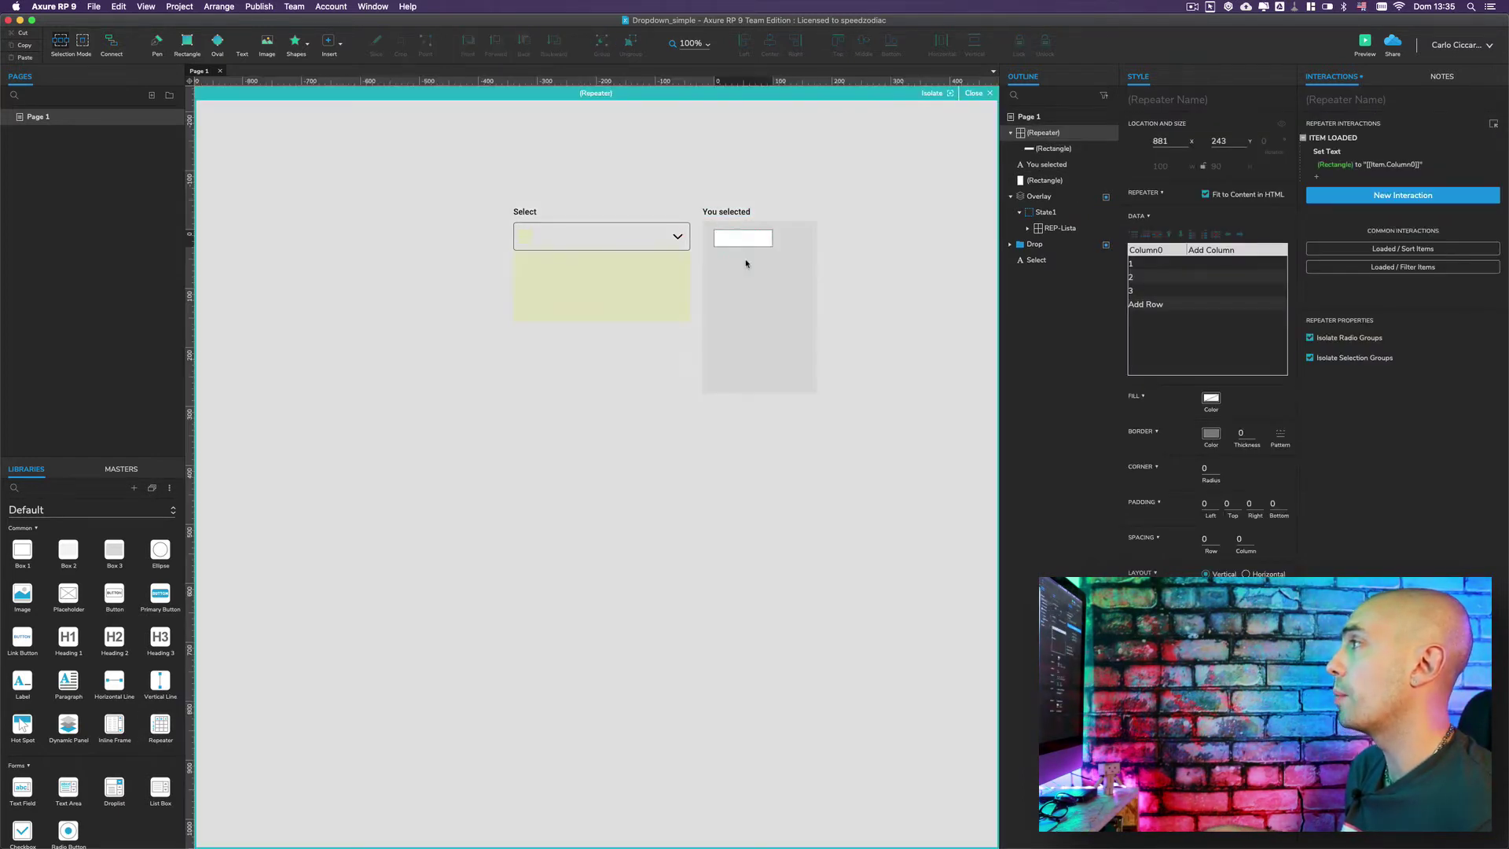
left_click(746, 245)
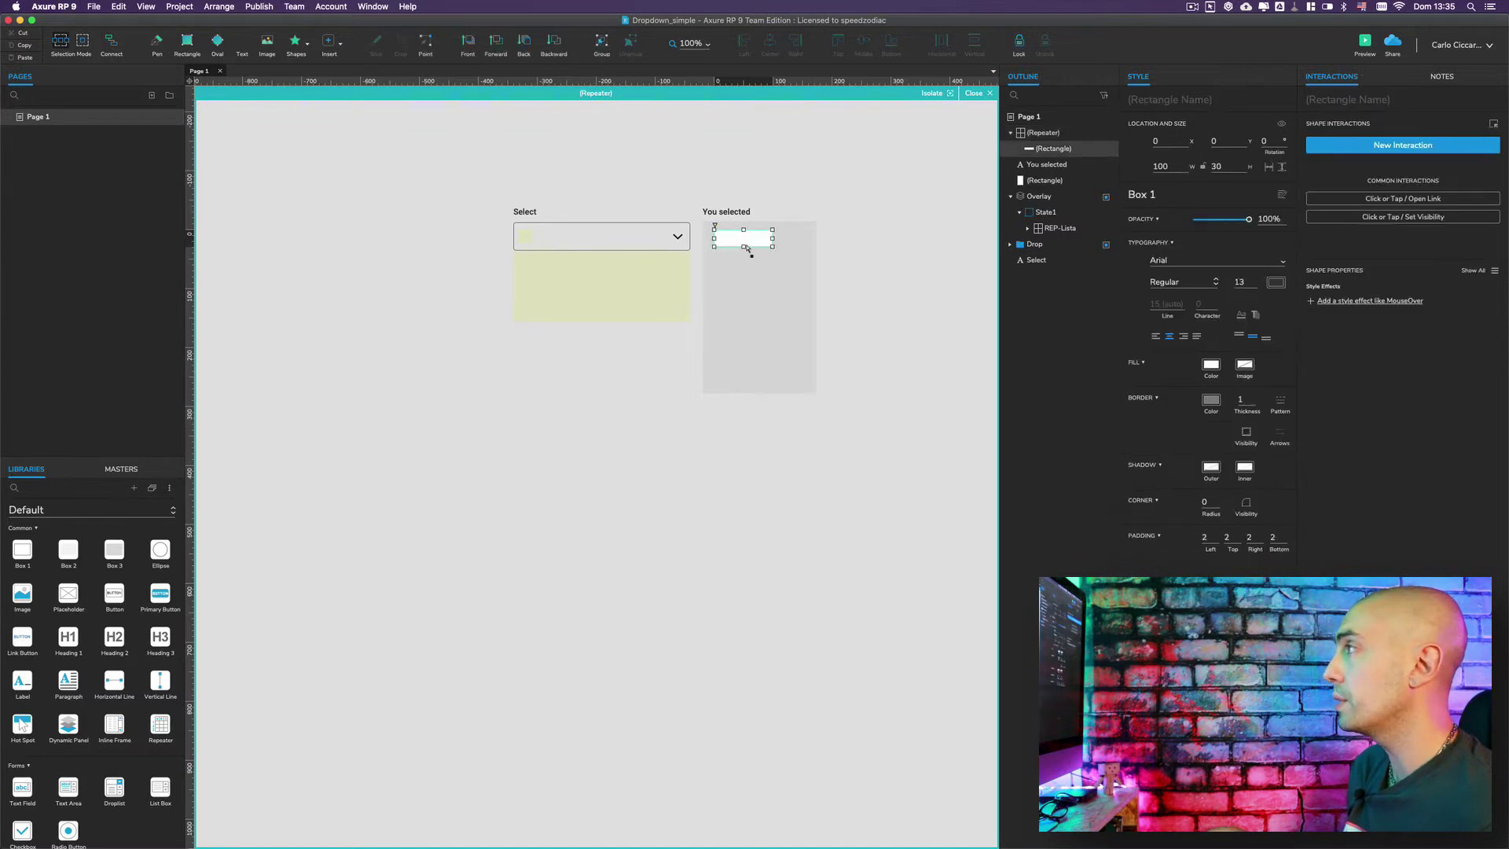
key("Delete")
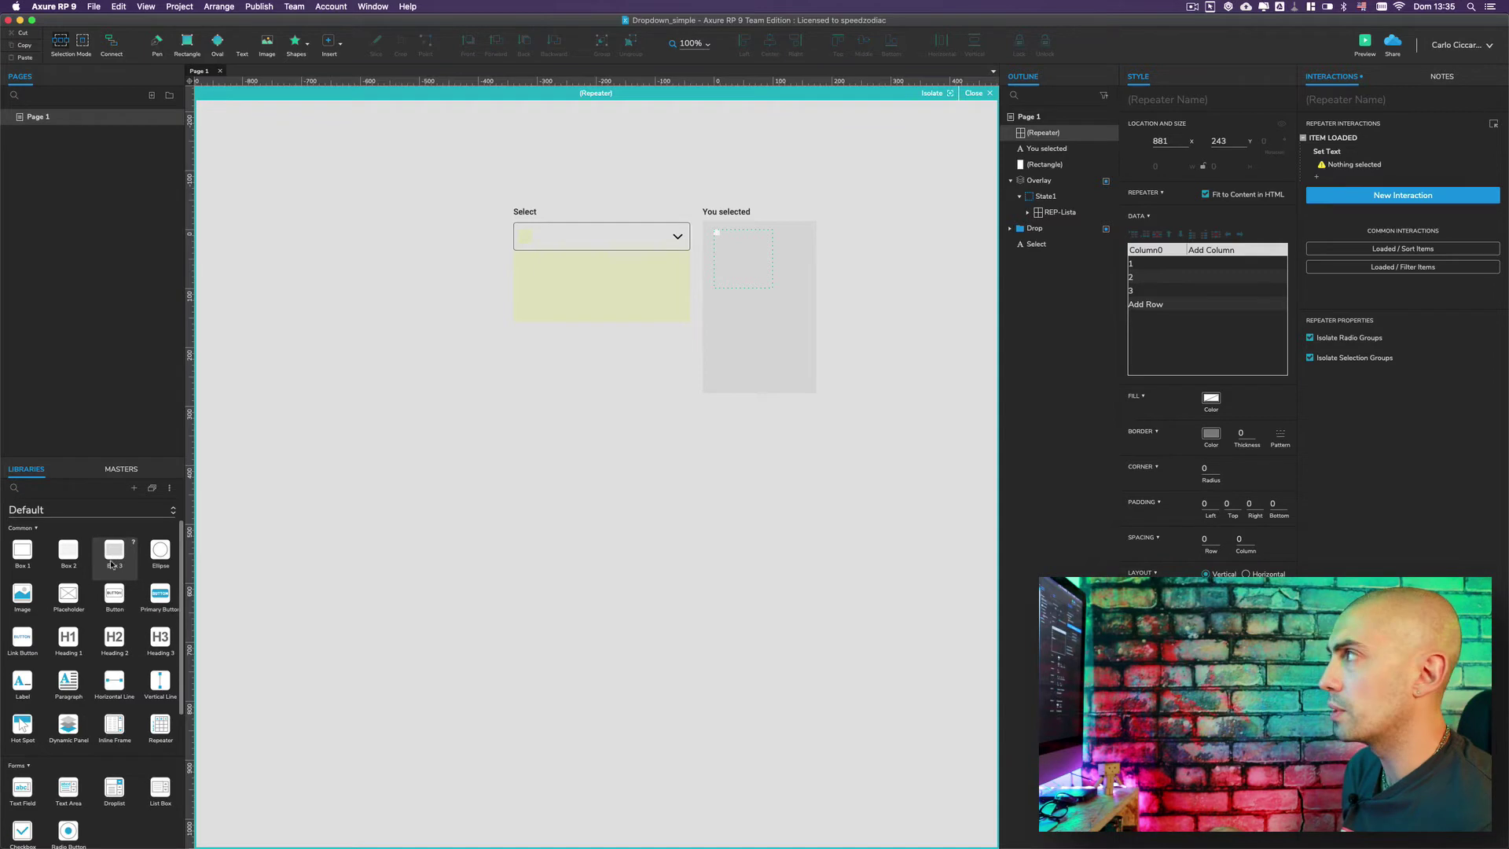
Step: Place a Box 3 shape at the origin of the new repeater's item and set its height to 35
left_click_drag(114, 550, 812, 311)
left_click(1222, 166)
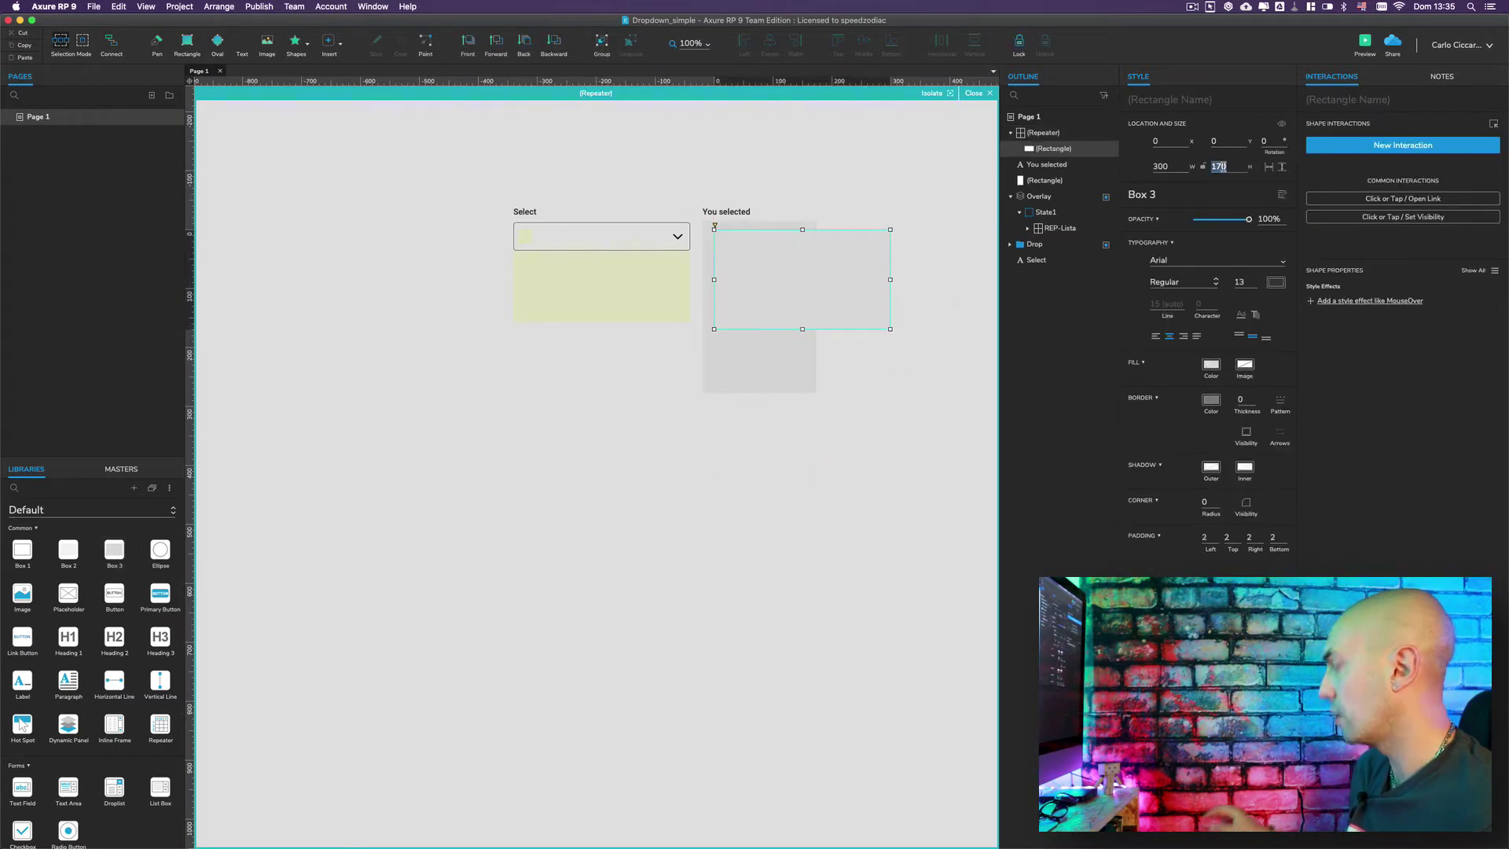
type("35")
key("Return")
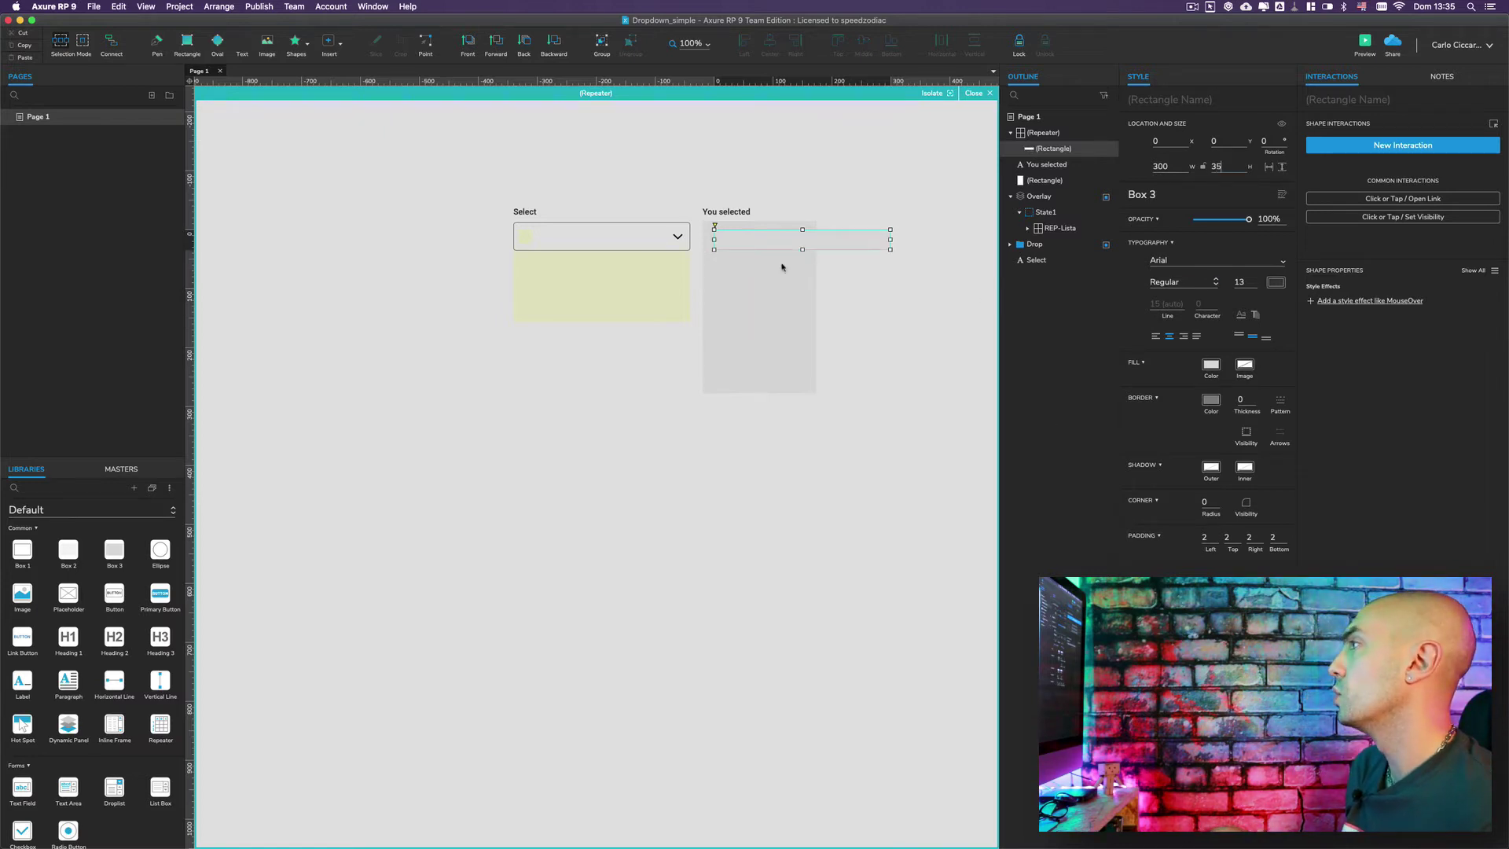
Step: Narrow the Box 3 shape in the repeater item to 155 wide and set its corner radius to 35
left_click_drag(894, 239, 804, 239)
left_click(1204, 503)
type("35")
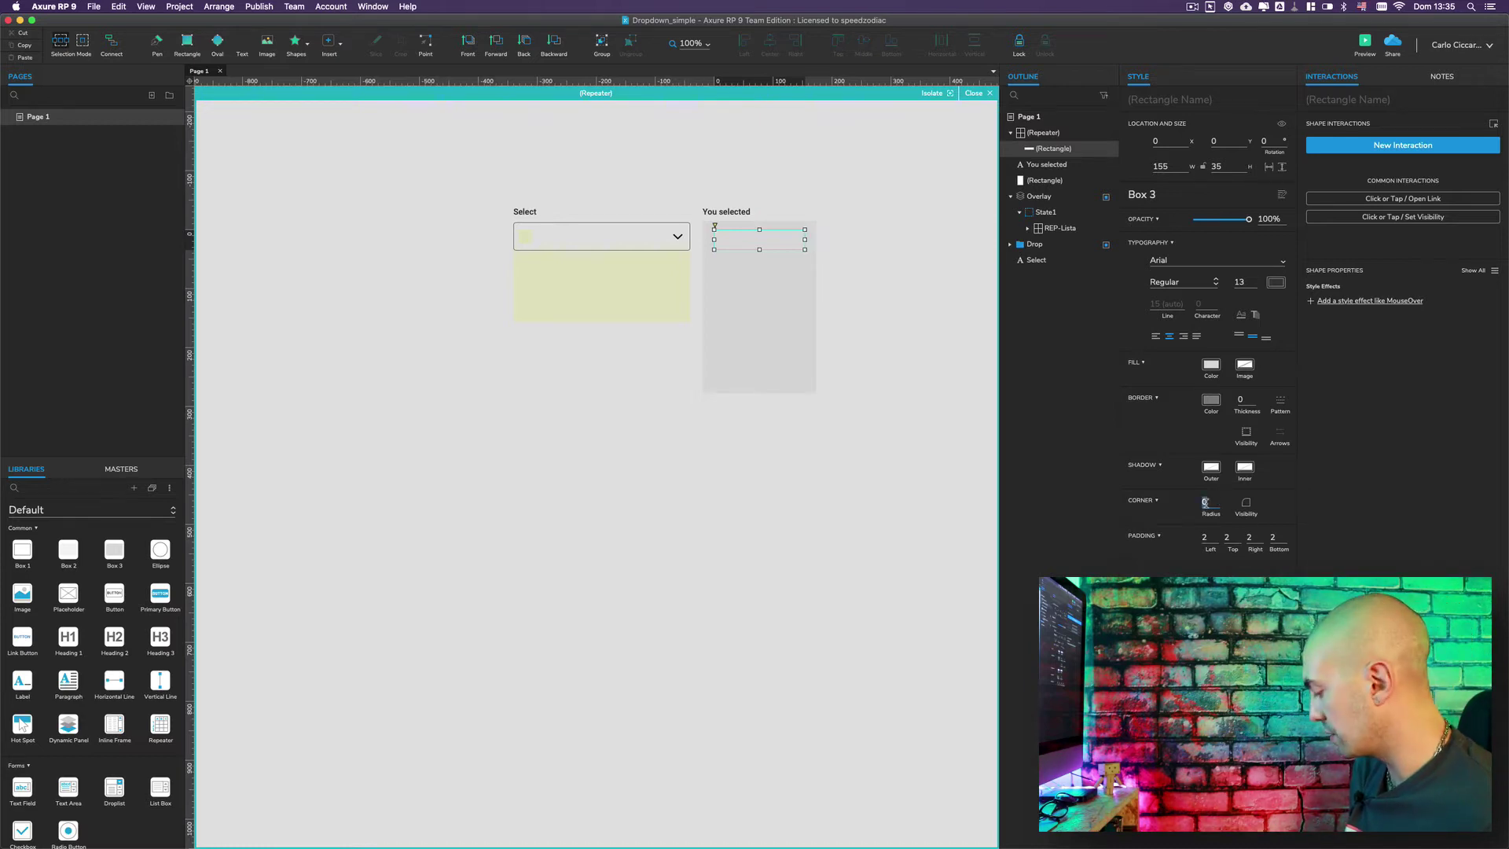
key("Return")
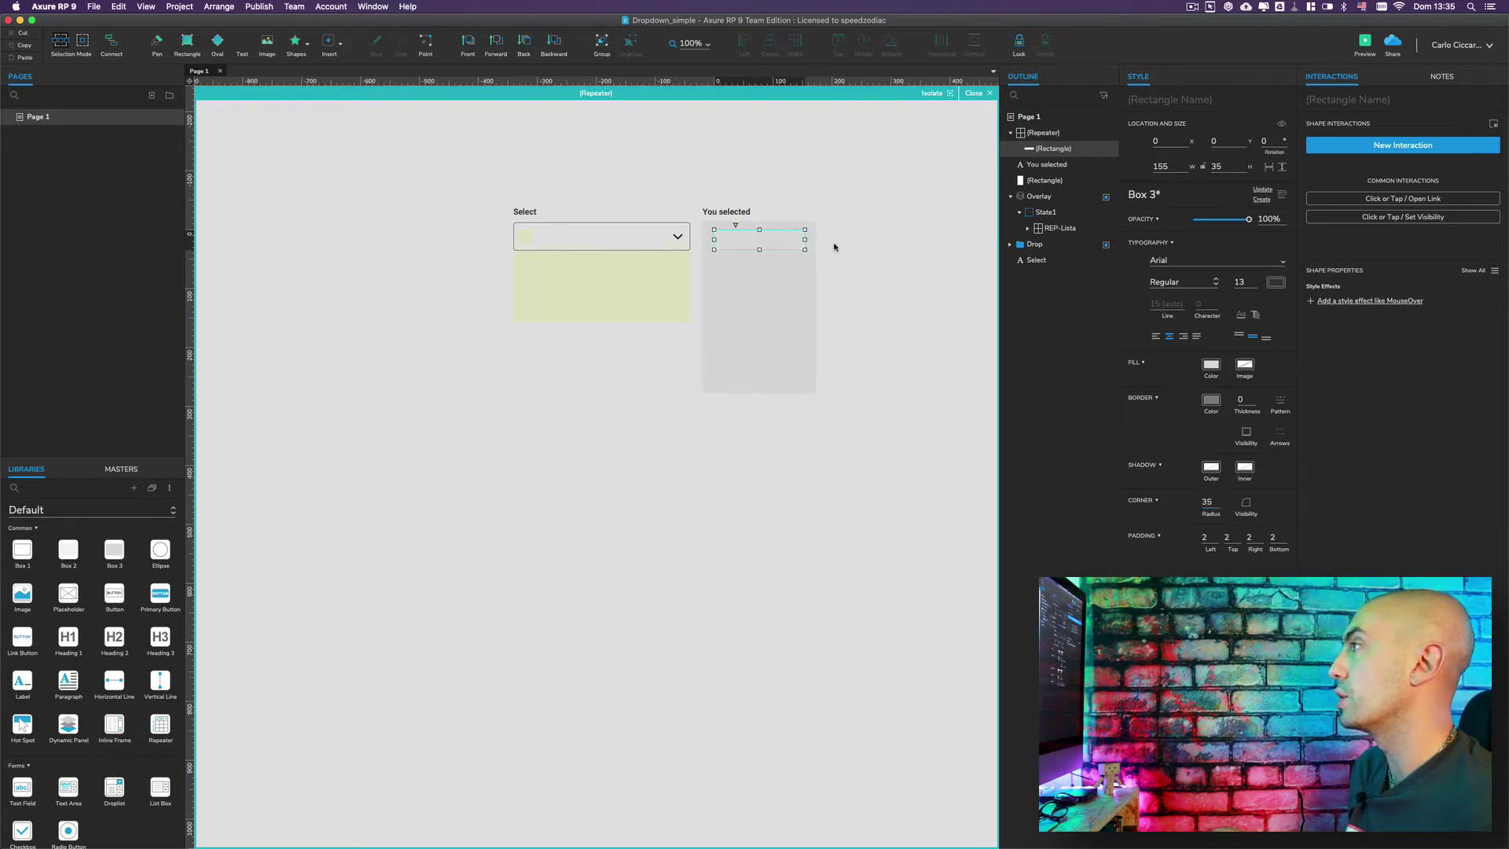
Step: Set the rounded shape's font to Roboto, left-align its text, and set its left padding to 40
left_click(826, 177)
left_click(783, 245)
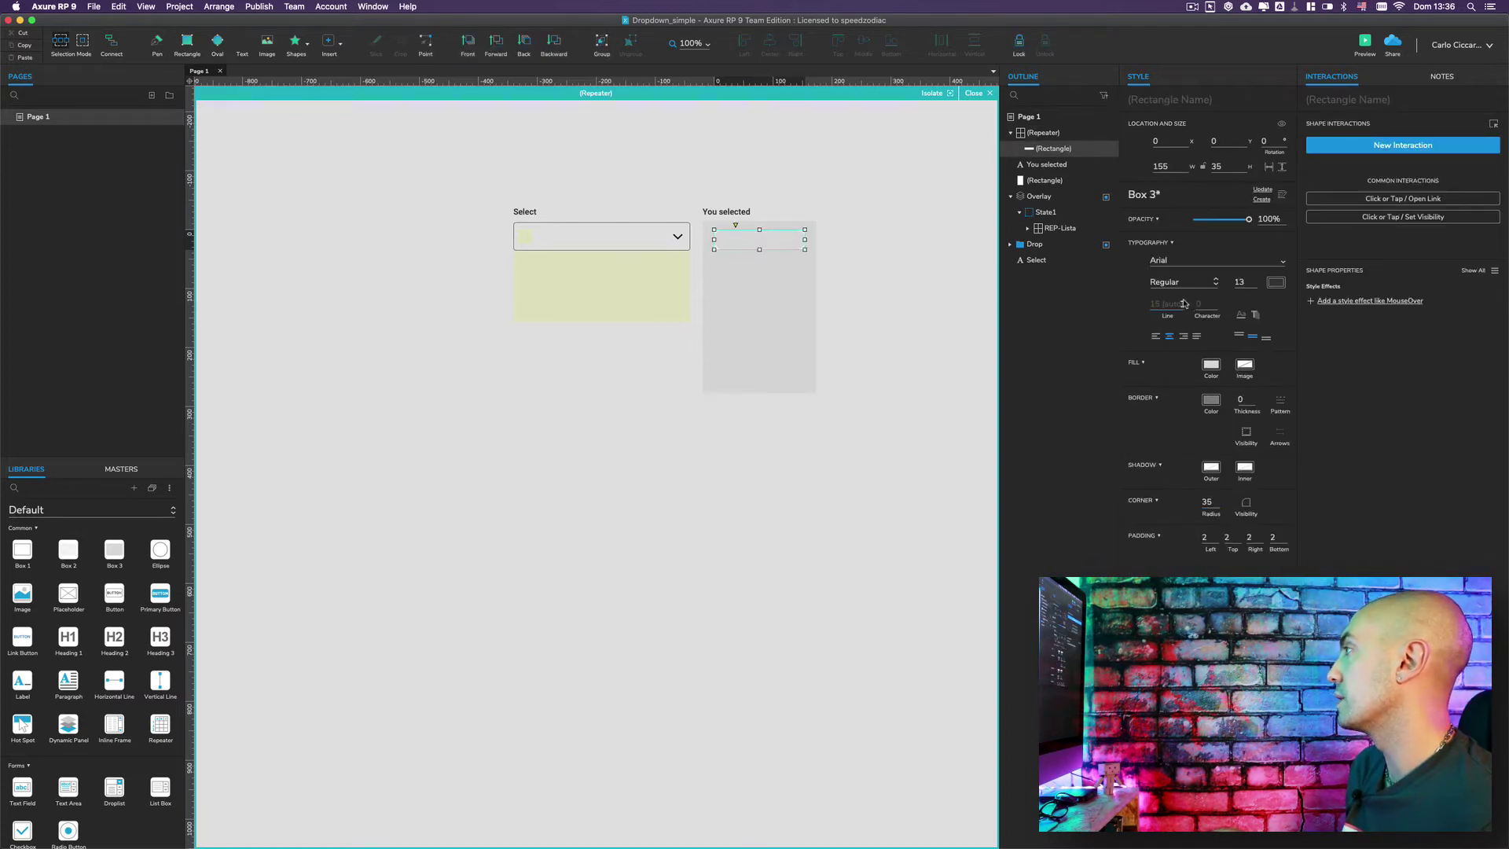
left_click(1179, 261)
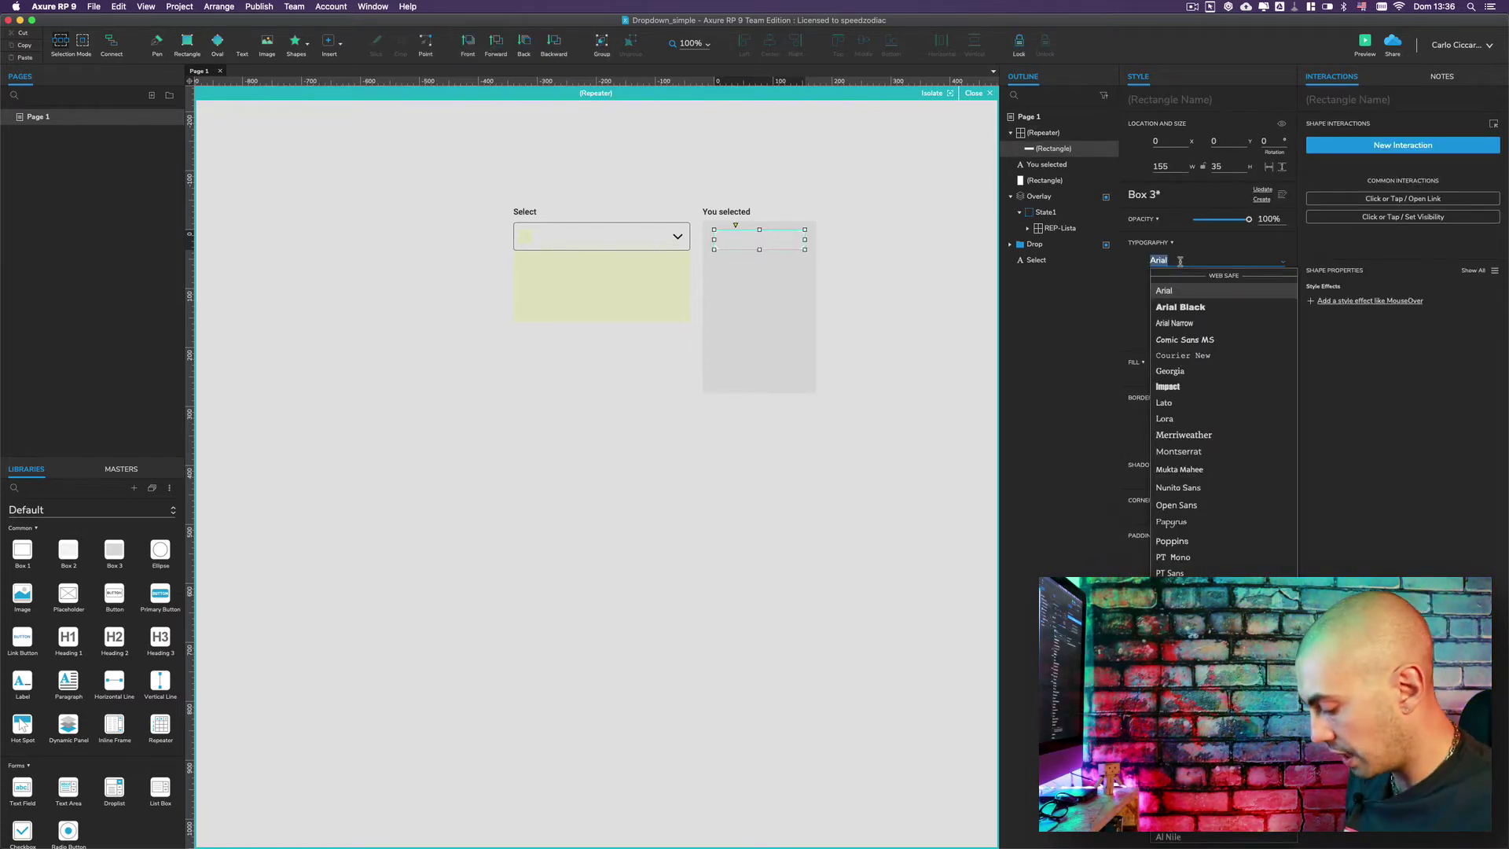
type("Roboto")
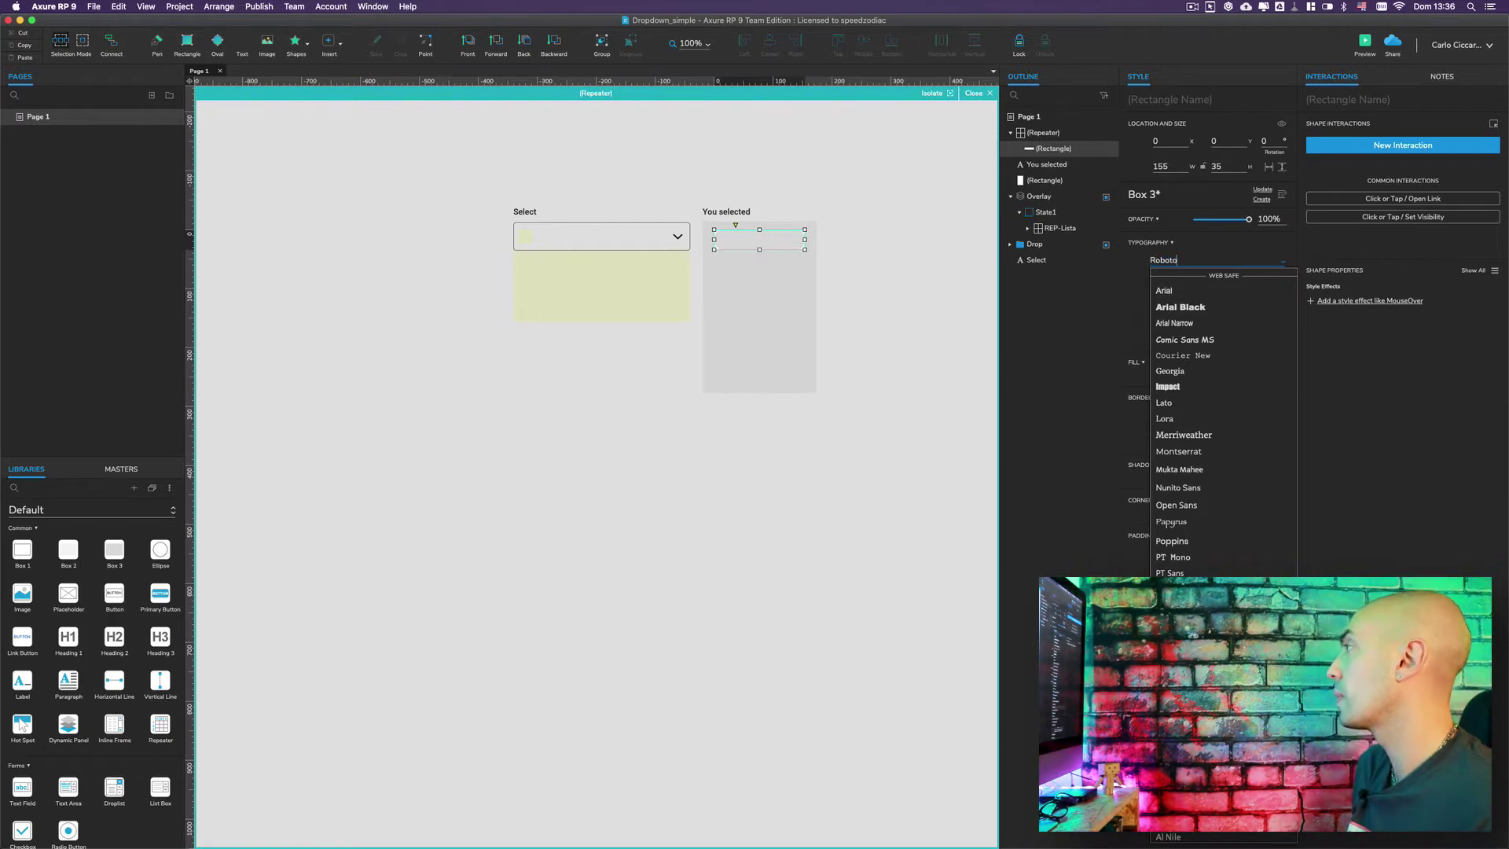
key("Return")
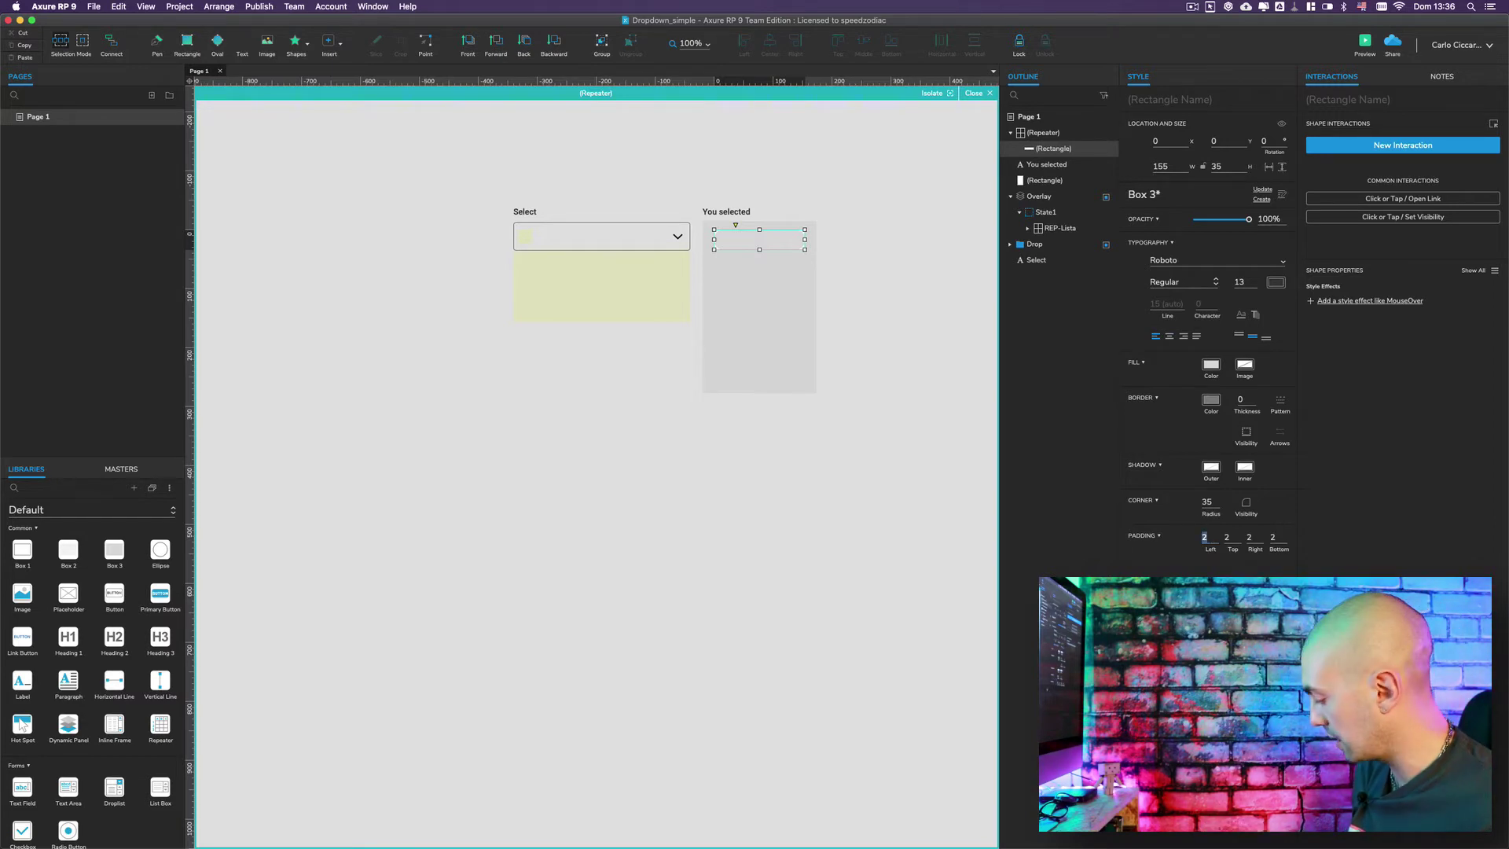
type("32")
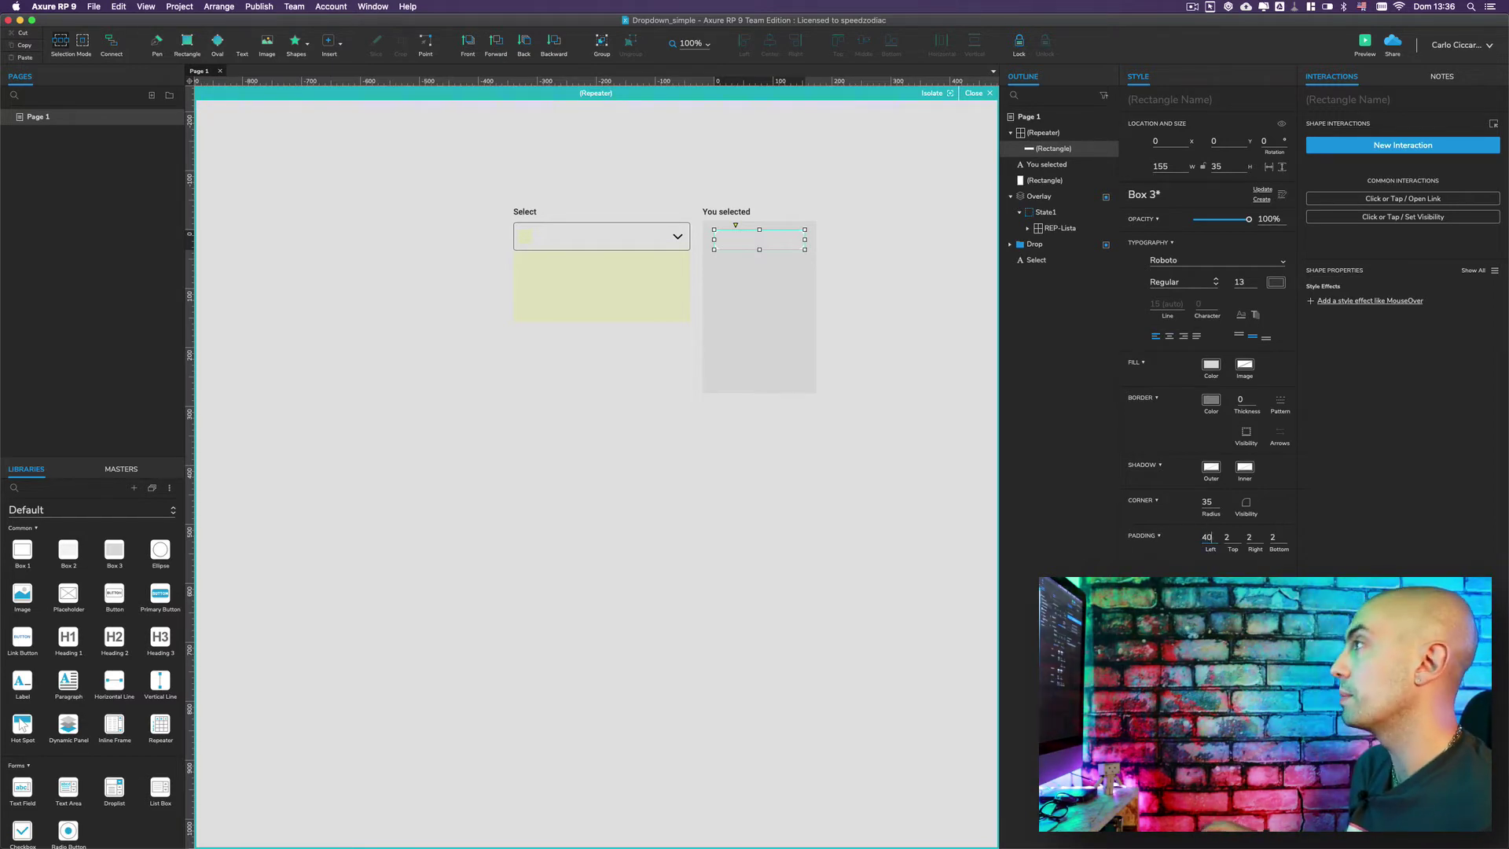
left_click(851, 280)
Step: Rename the new repeater as Tag and set its row spacing to 8
left_click(755, 245)
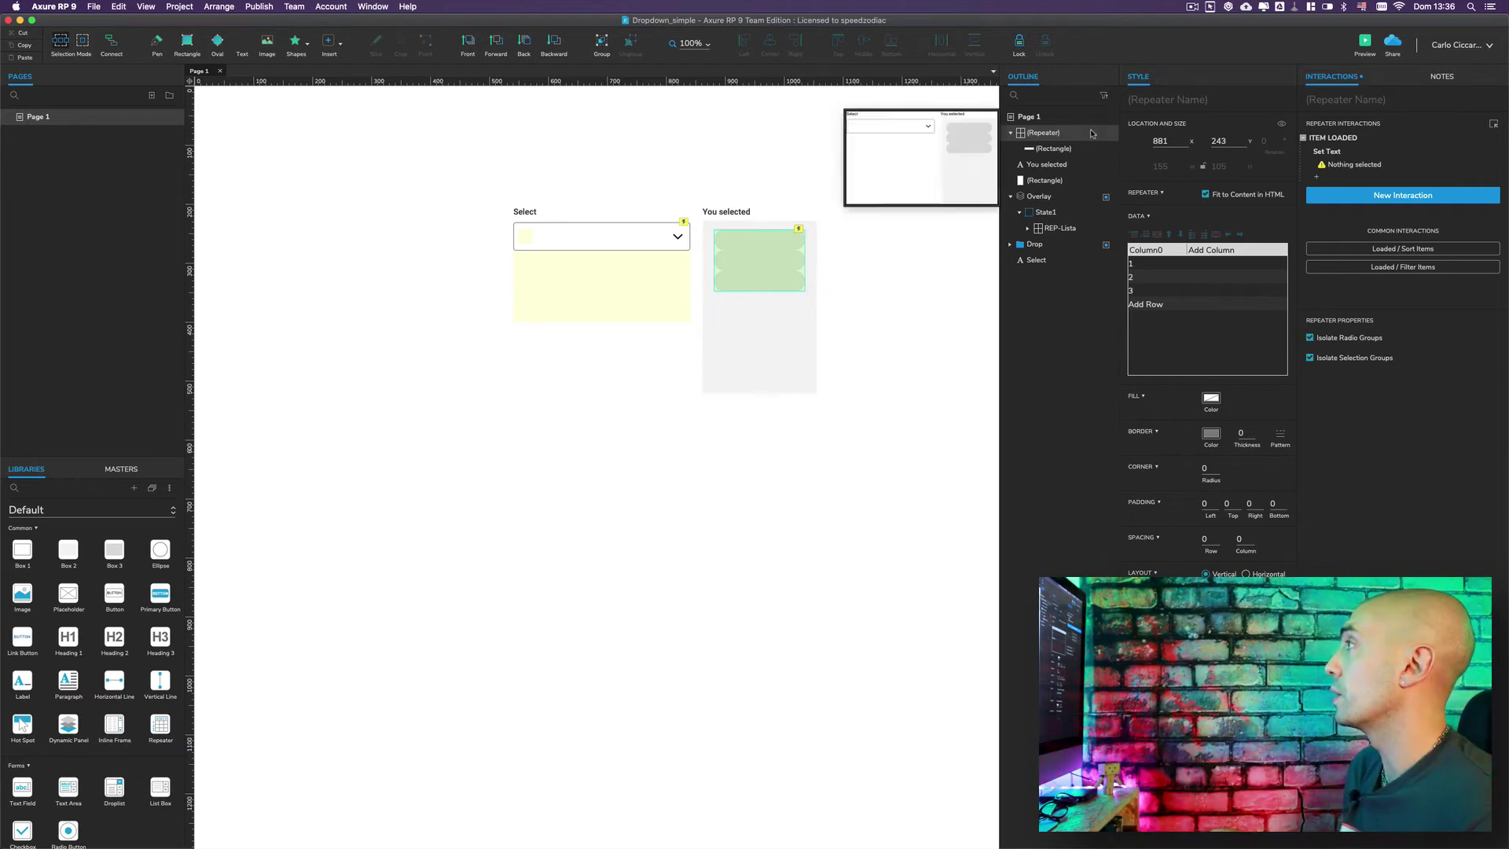
double_click(1047, 132)
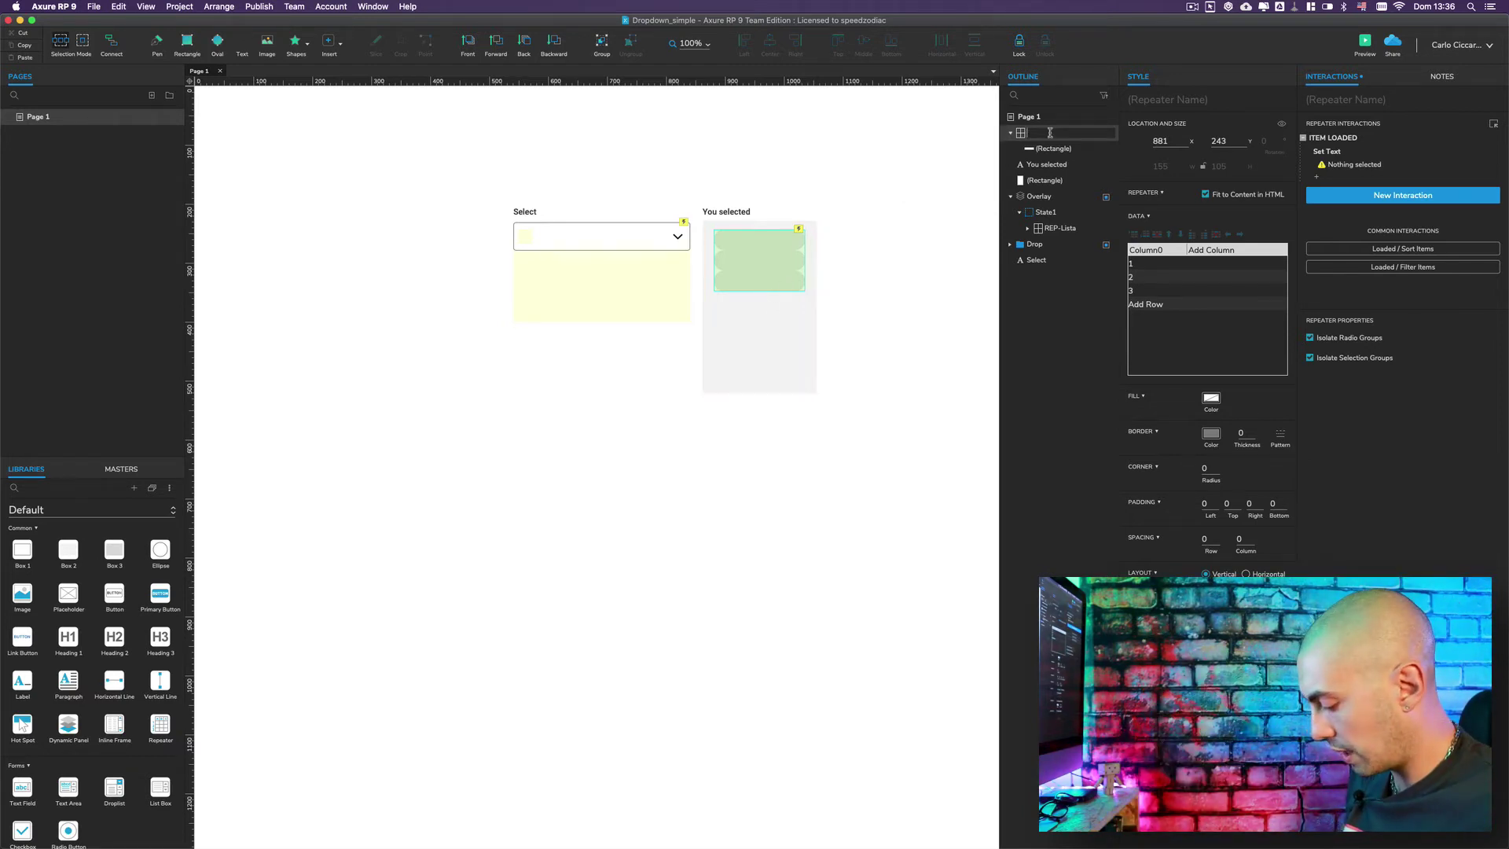
type("Tag")
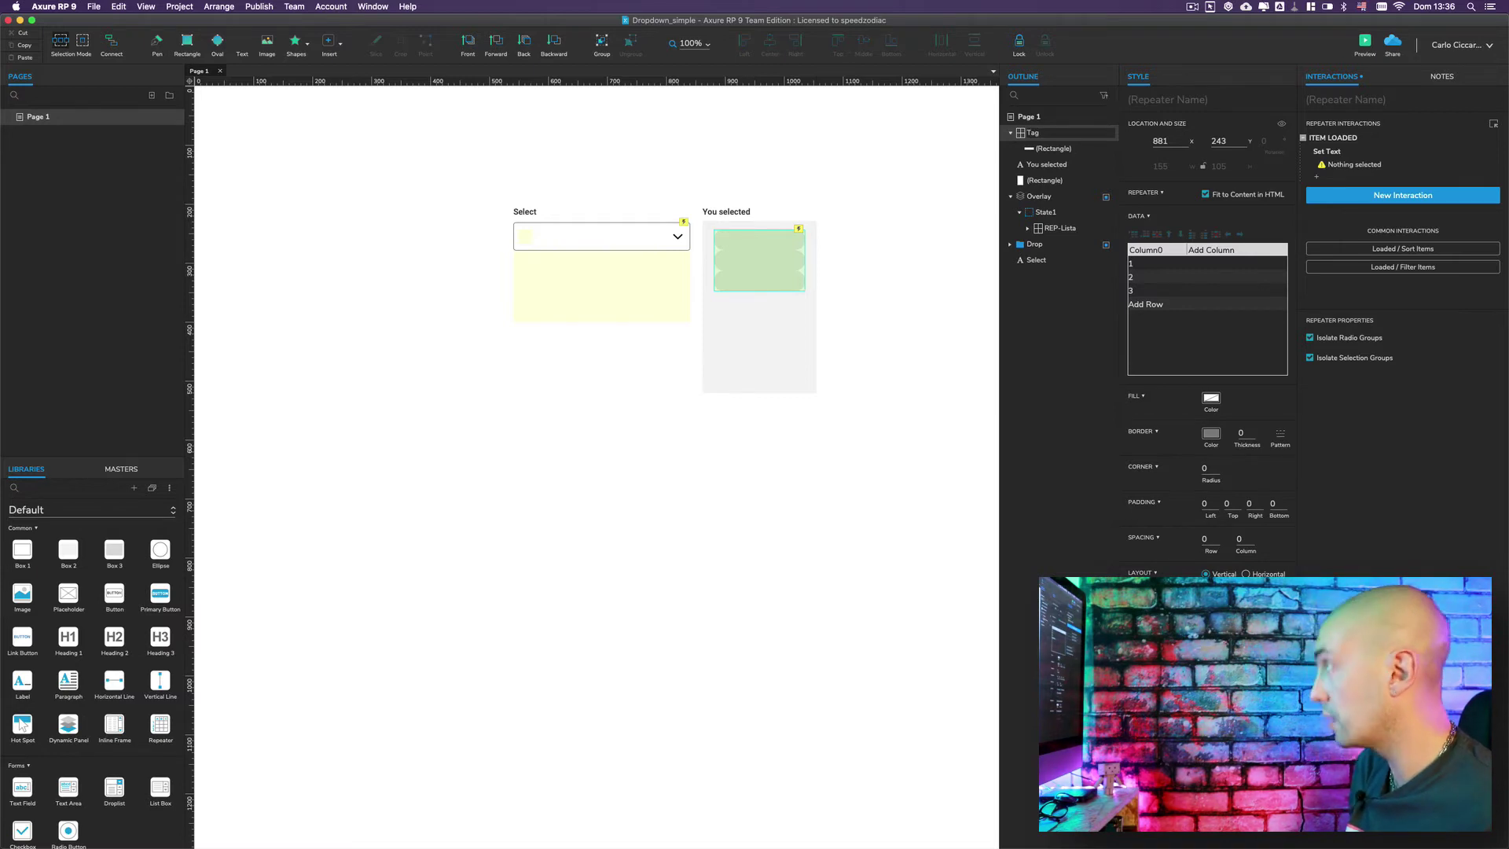
key("Return")
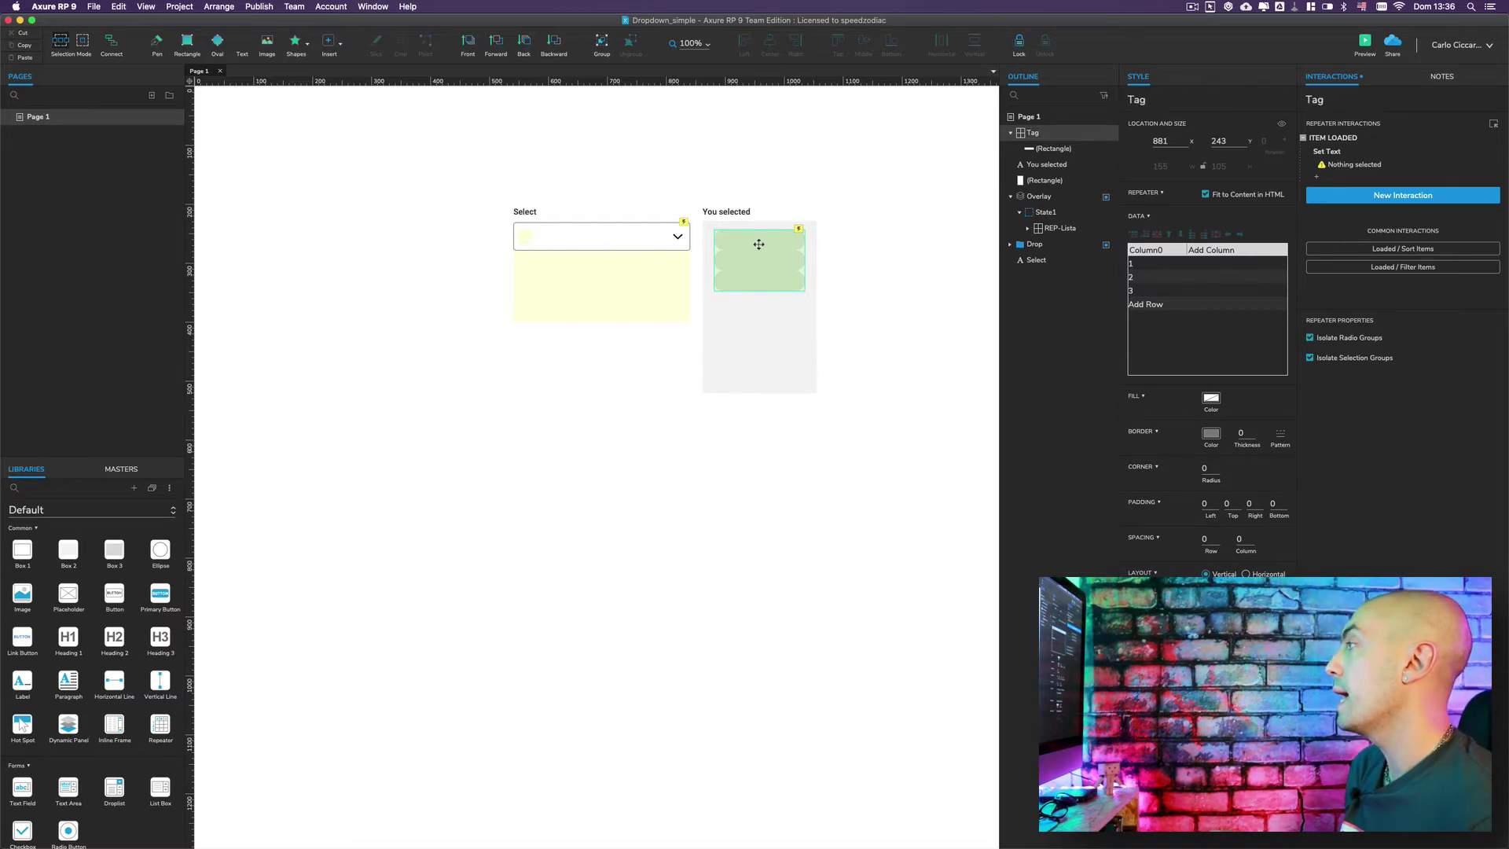
left_click(1203, 538)
type("8")
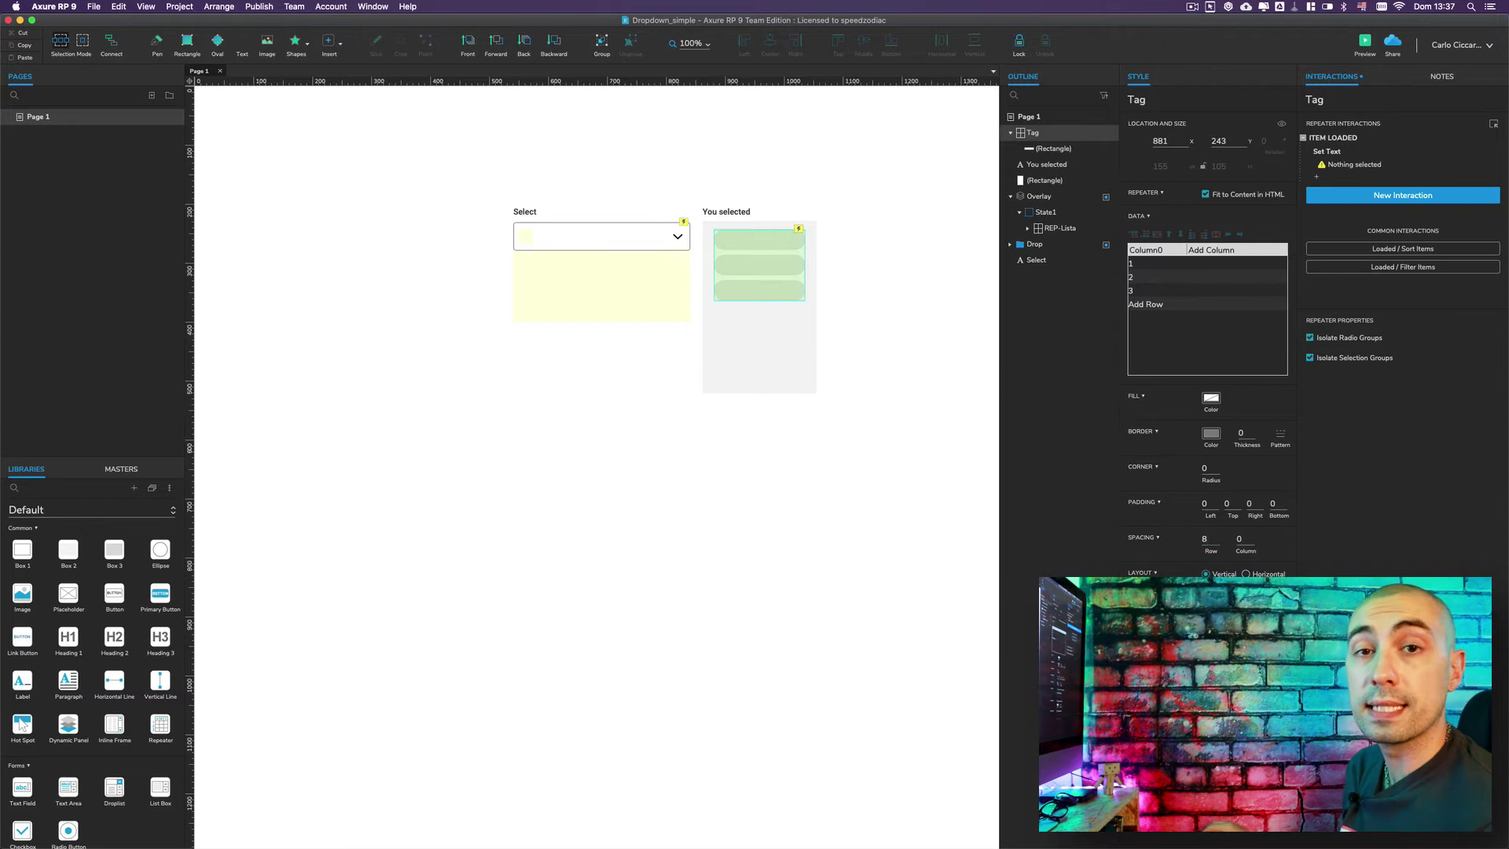
left_click(850, 294)
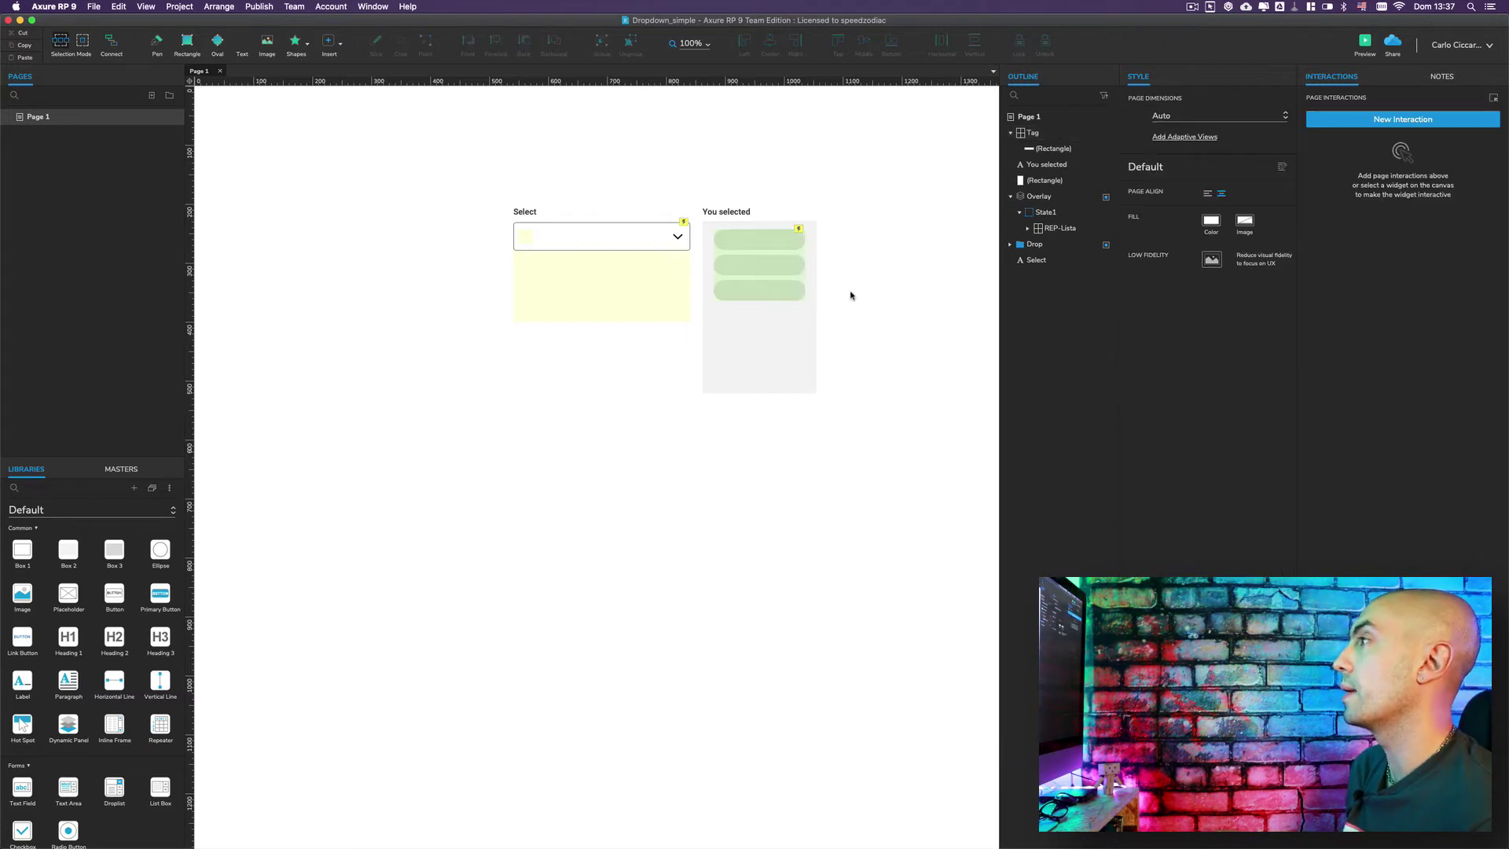
Step: Rename the dropdown's hidden Icona image as Icon and make it visible
double_click(751, 267)
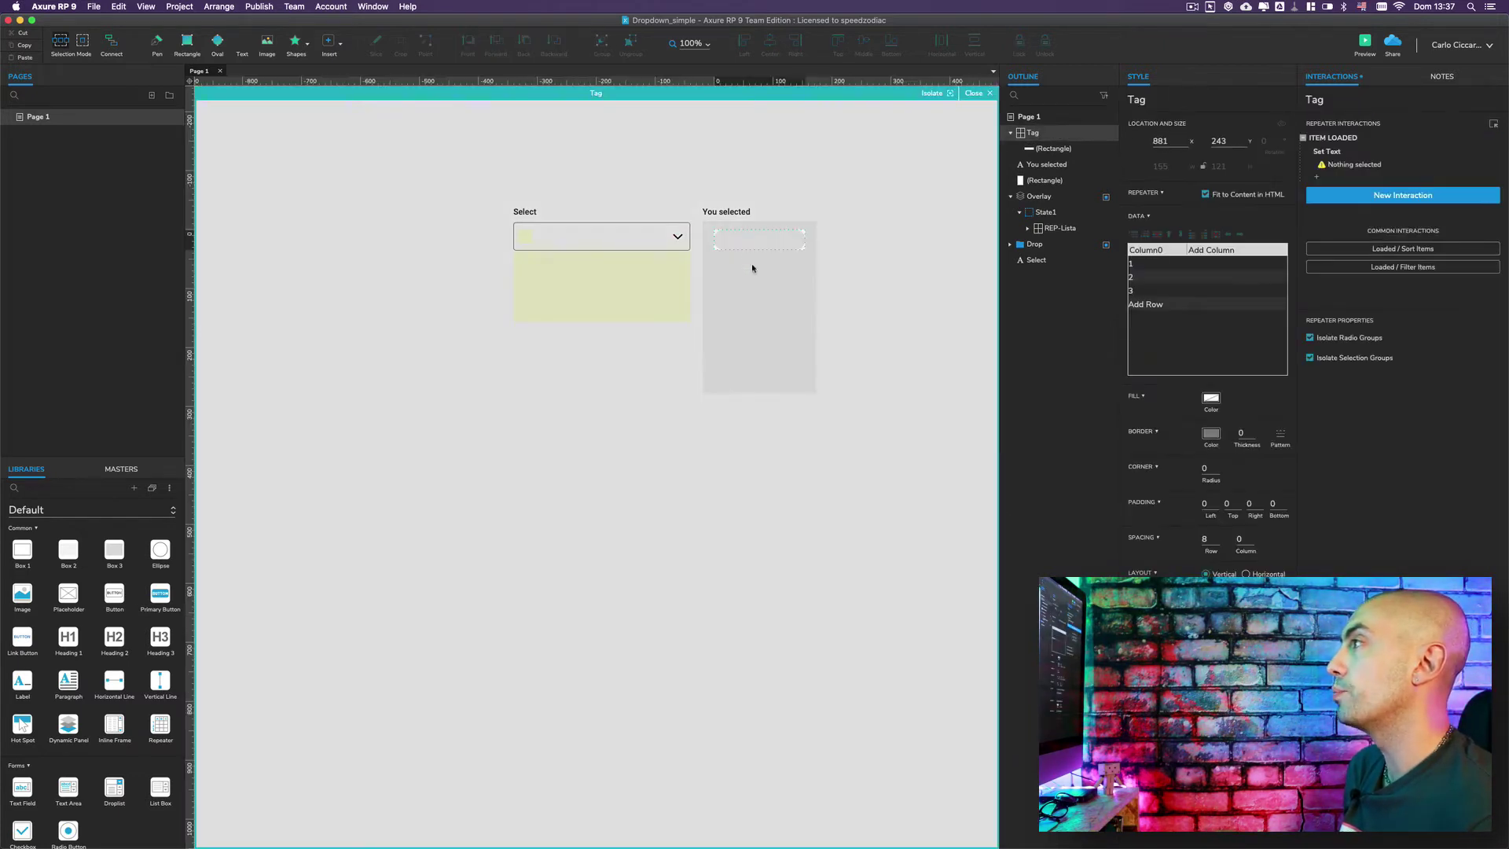
left_click(423, 241)
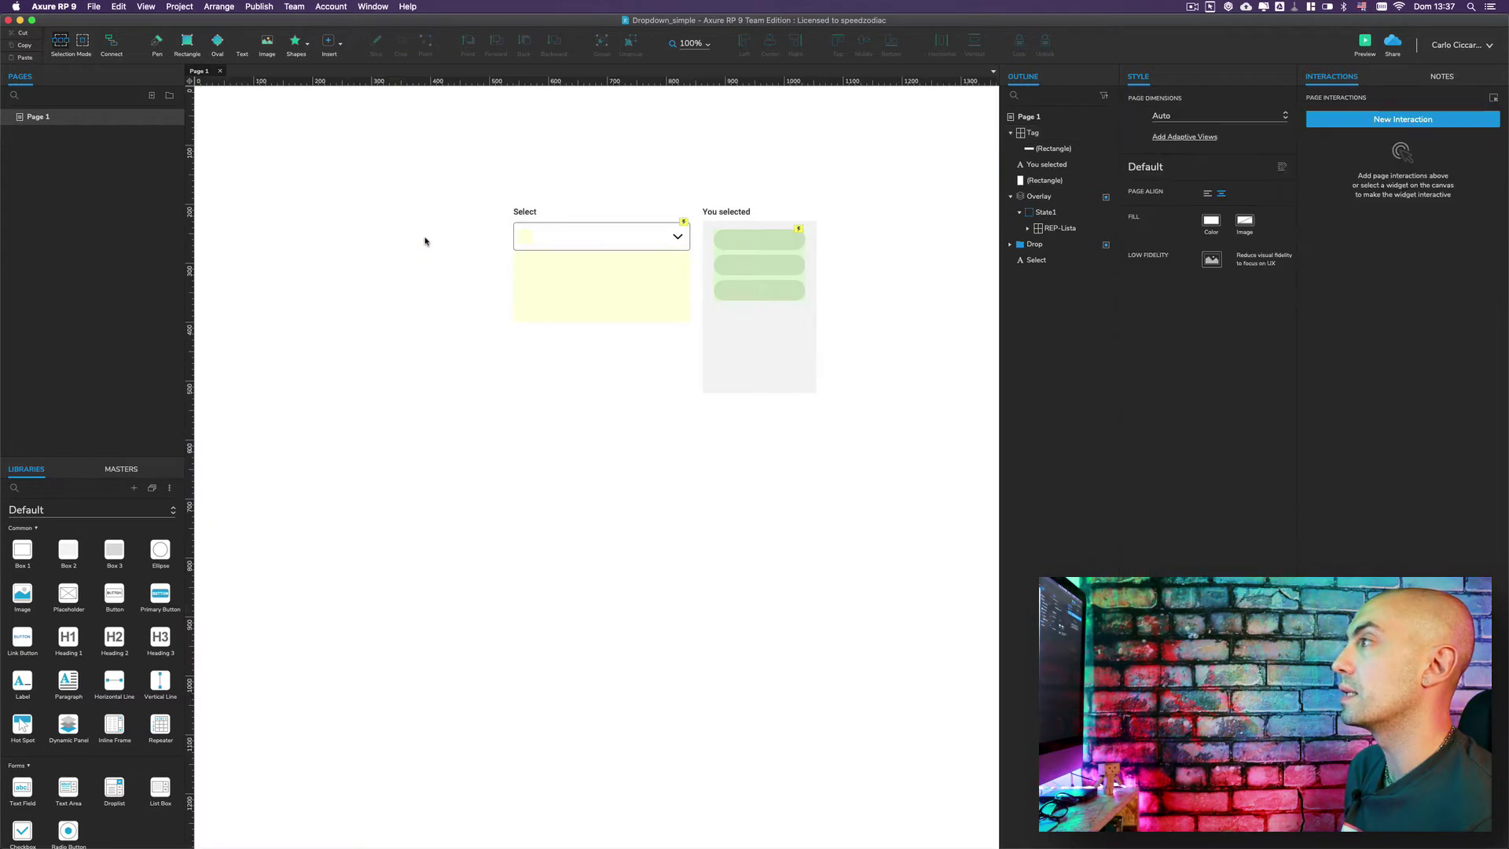
left_click(515, 235)
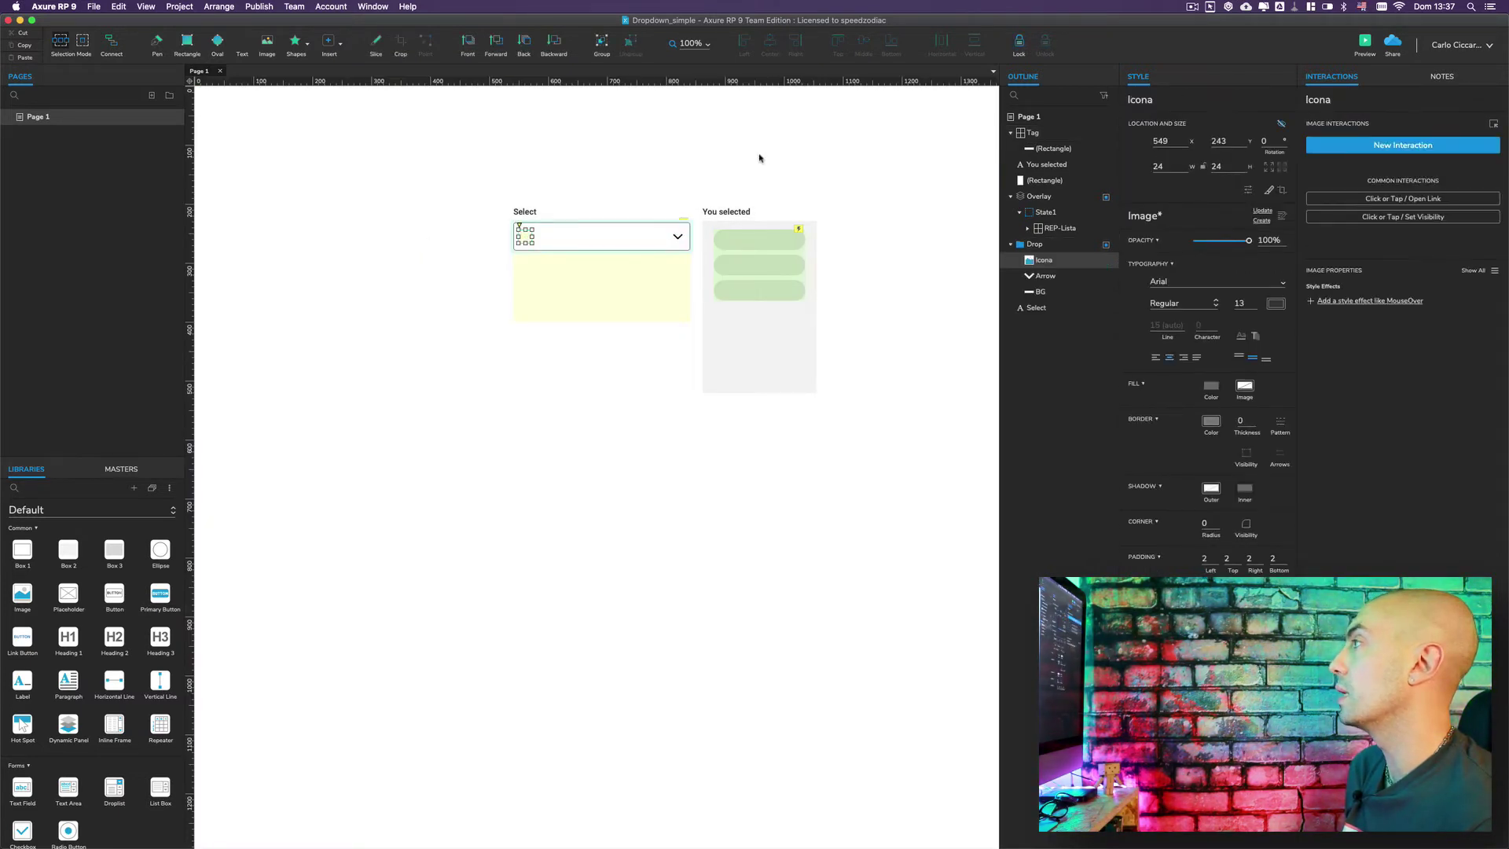
double_click(1045, 260)
type("Icon")
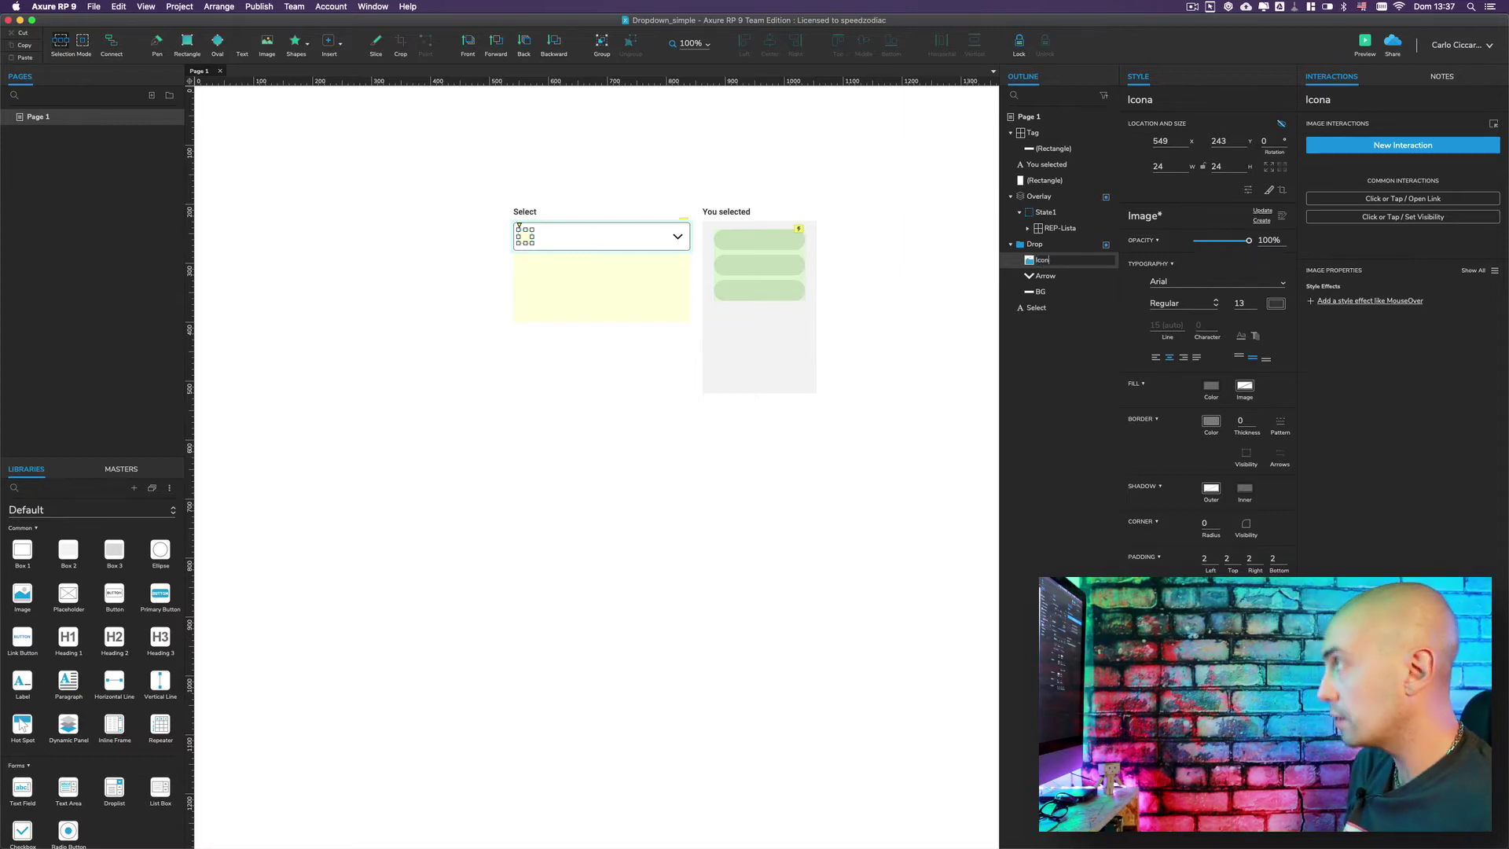
key("Return")
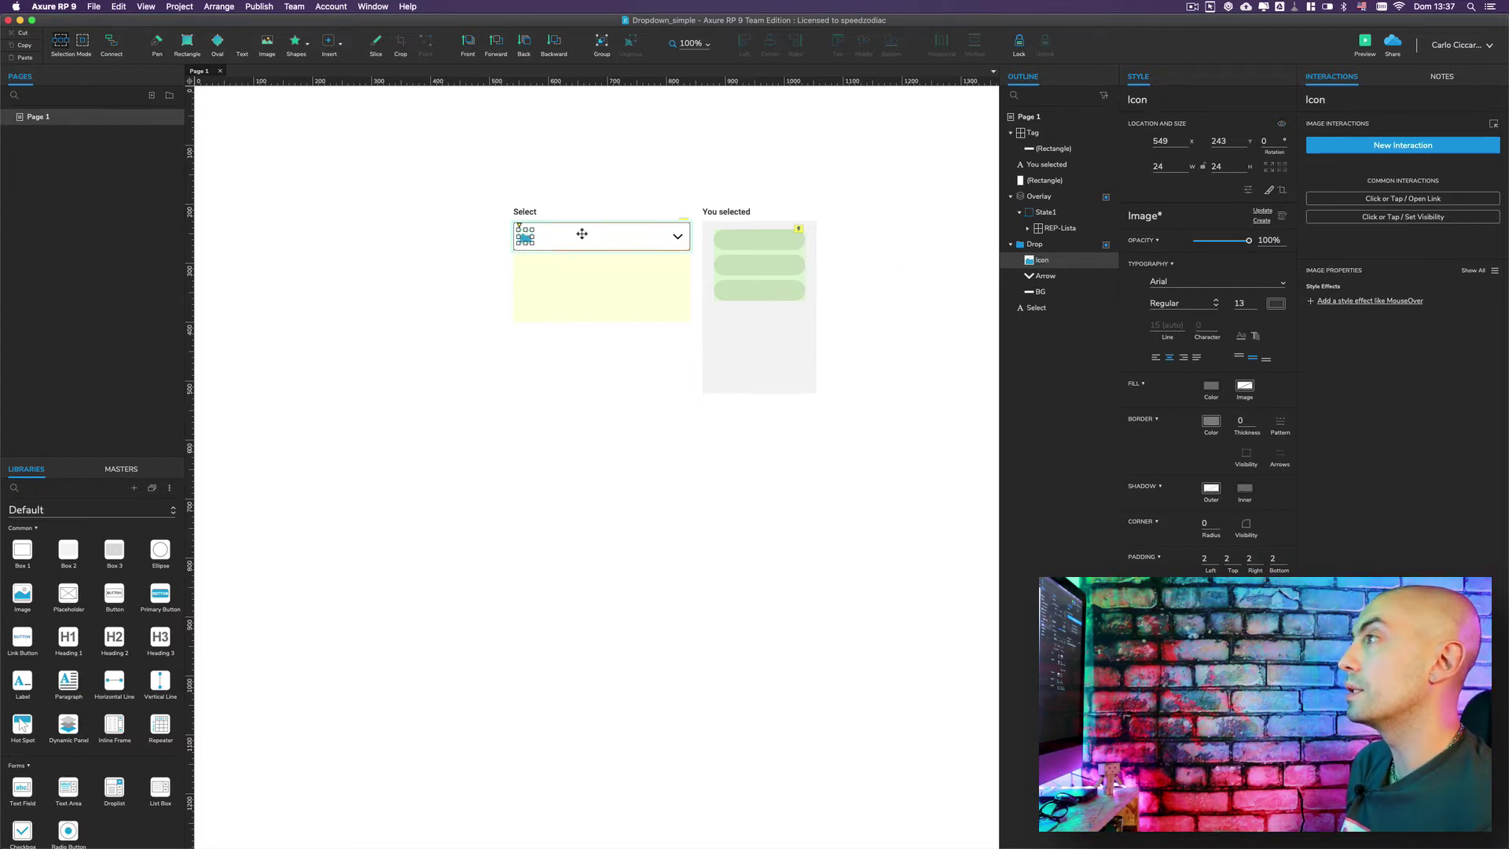
Step: Copy the dropdown's icon into the Tag repeater's item at x 10, y 6, and delete the original from the dropdown
double_click(745, 242)
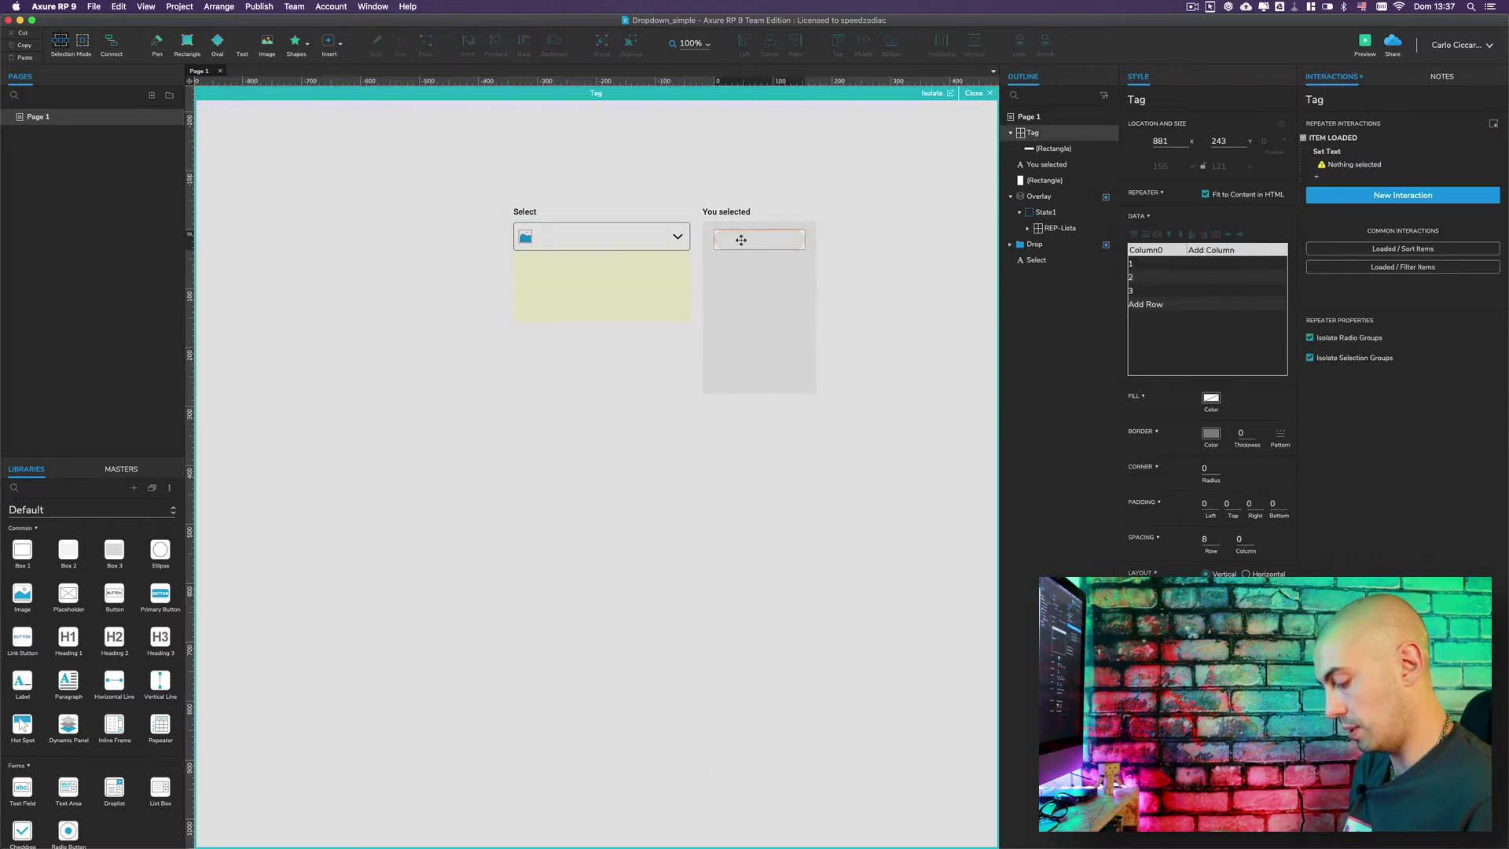
key("cmd+v")
left_click_drag(530, 237, 727, 239)
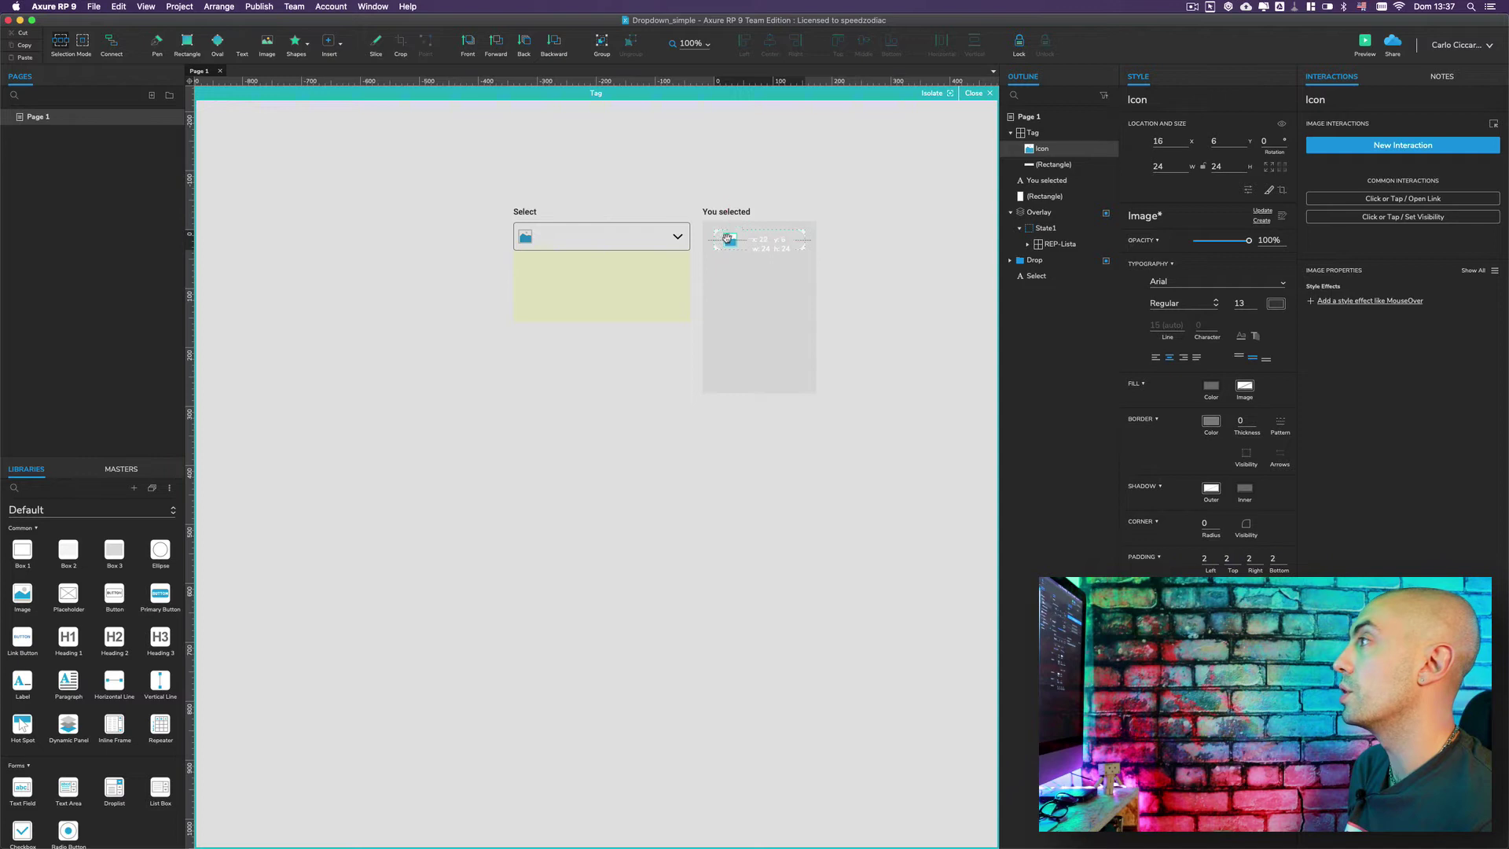
left_click(847, 258)
double_click(850, 259)
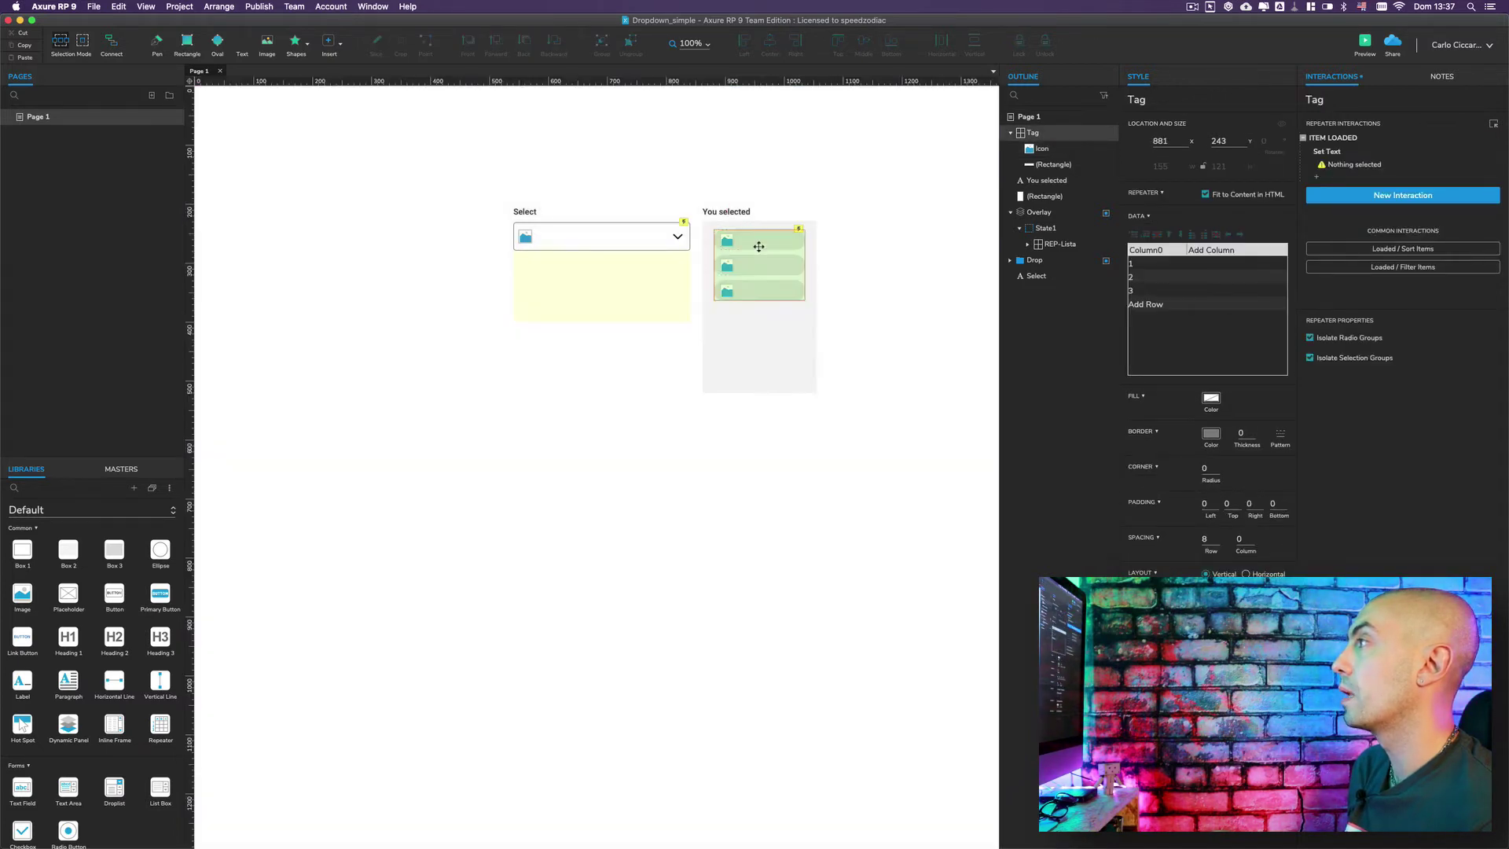
left_click(520, 236)
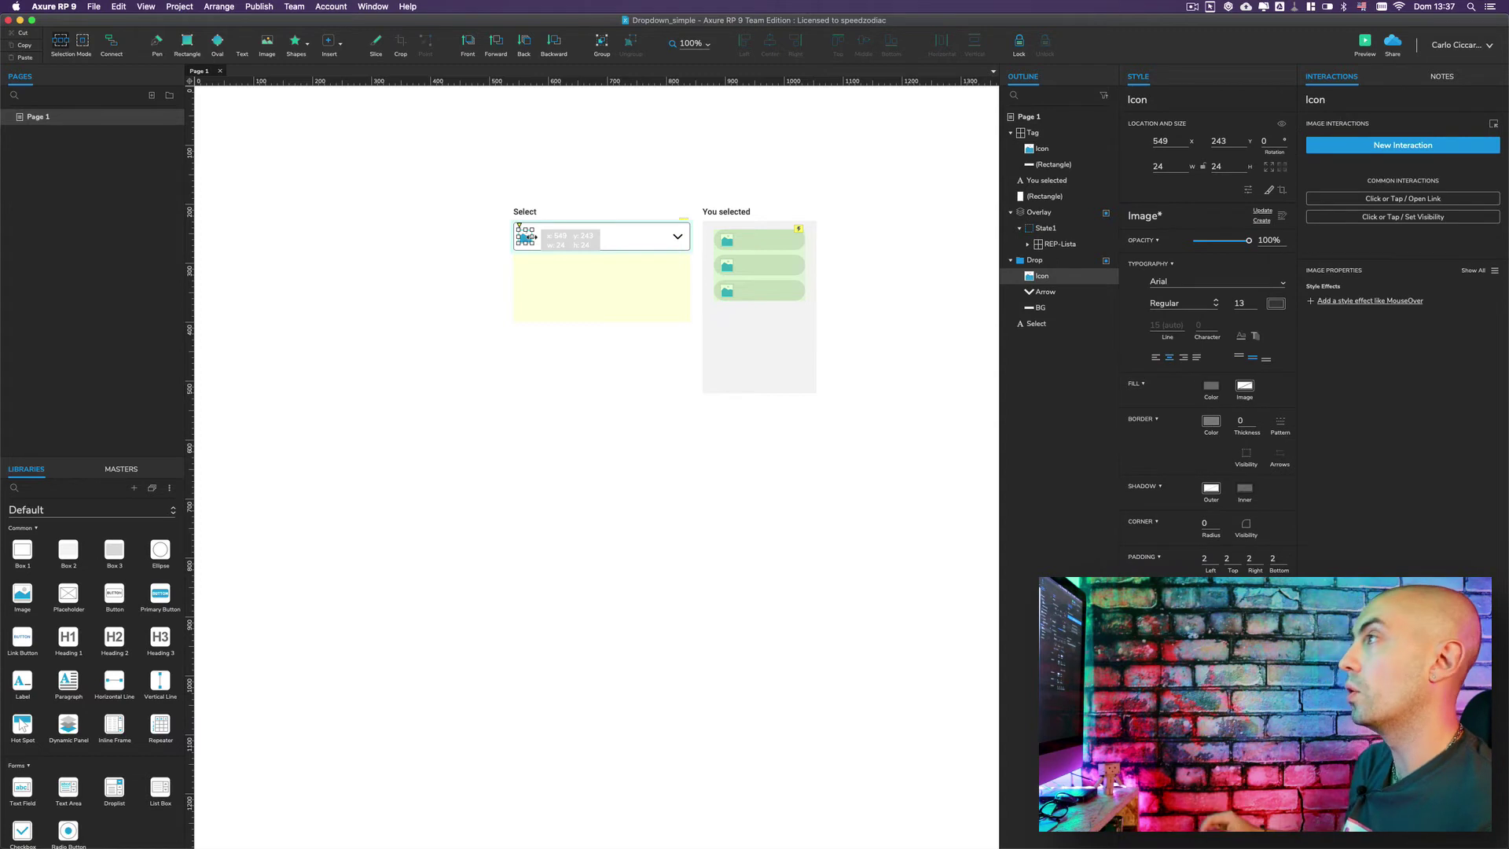
key("Delete")
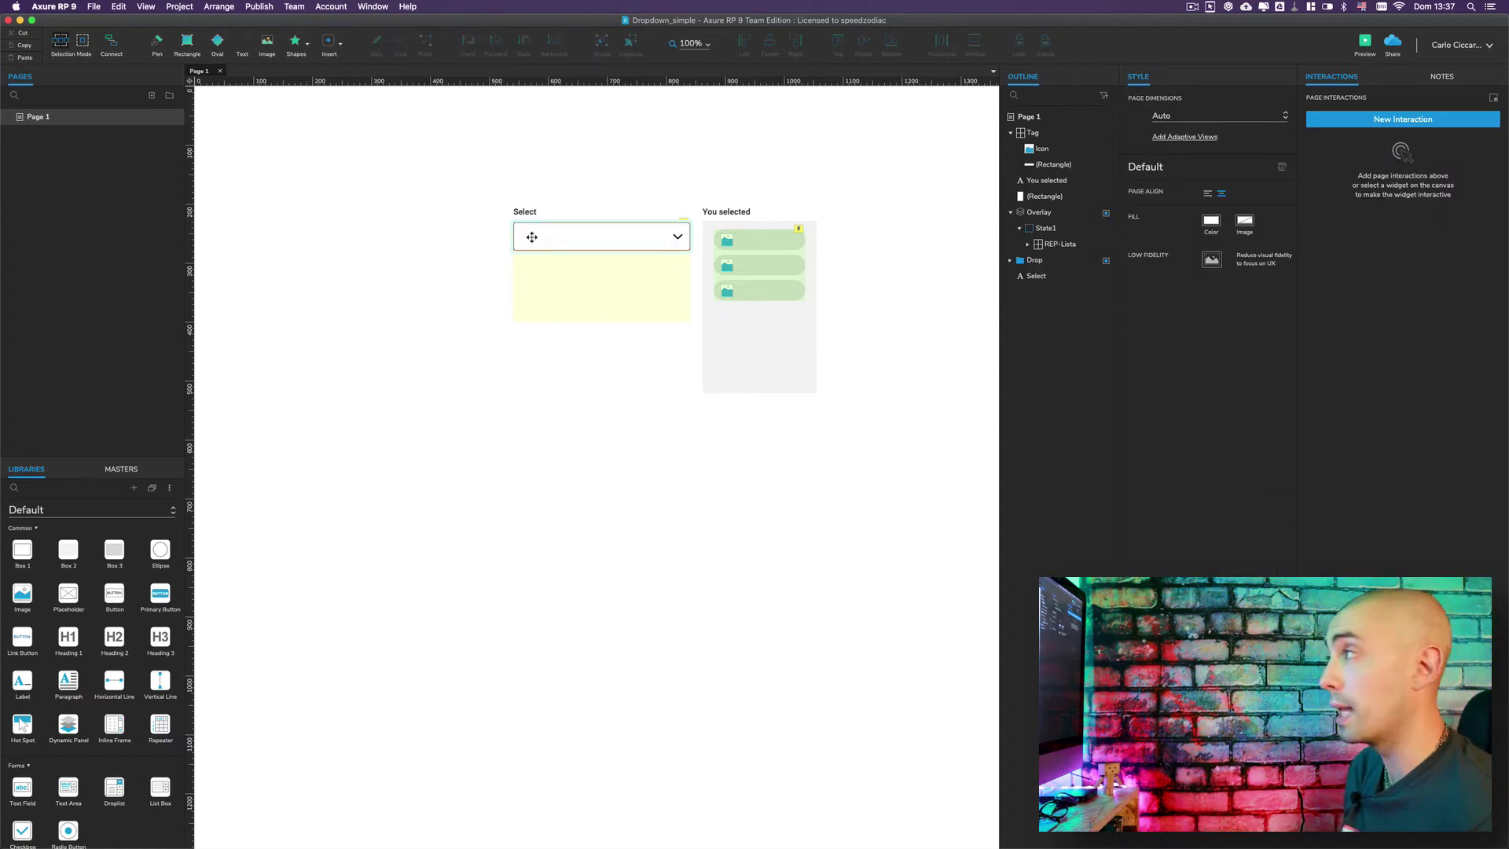
Step: Name the rounded rectangle in the Tag repeater's item BG and return to the page
left_click(795, 240)
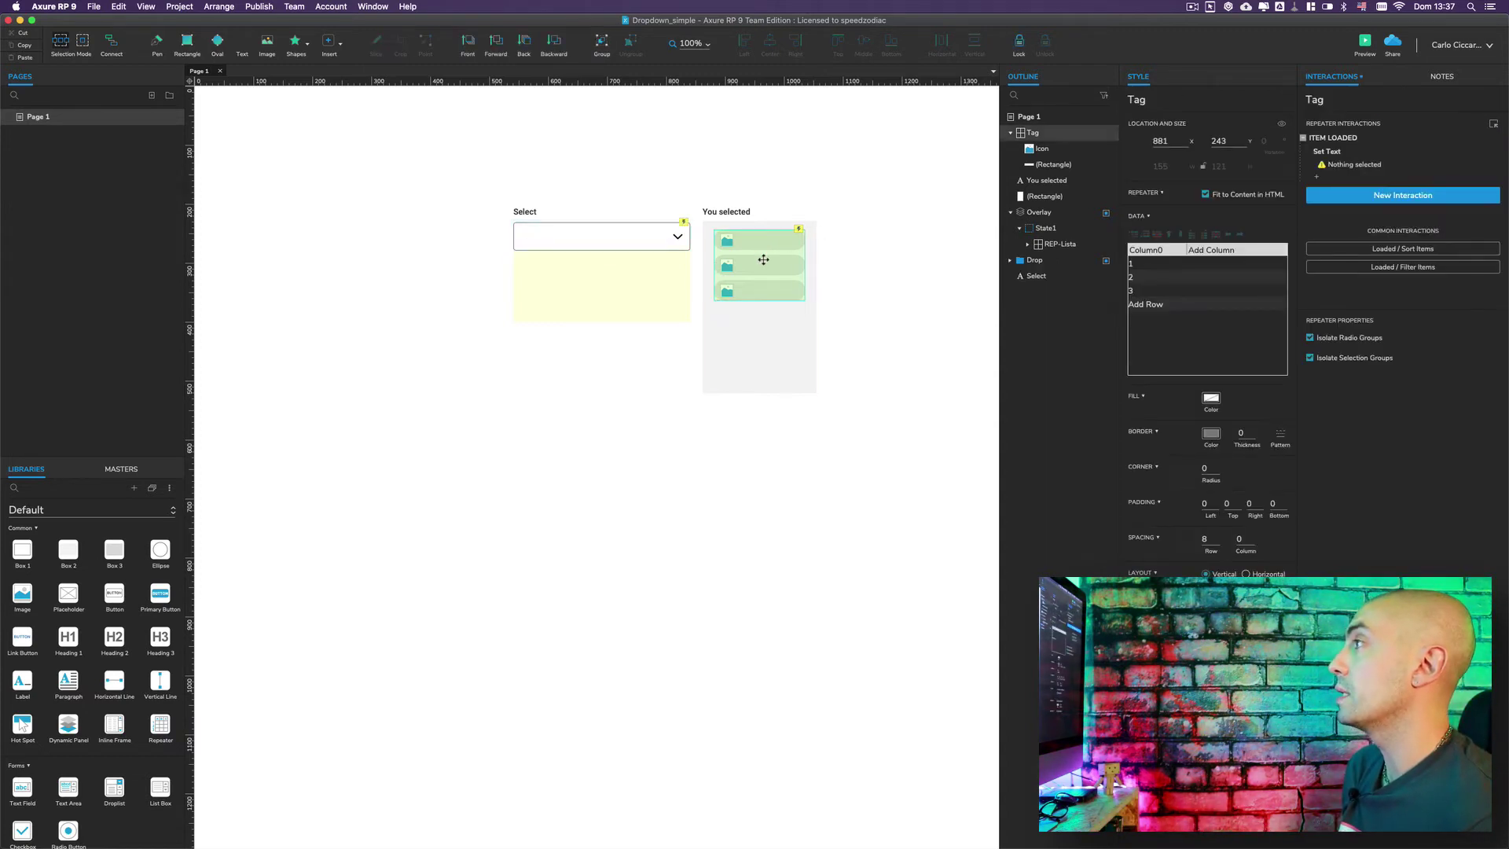
mouse_move(1013, 135)
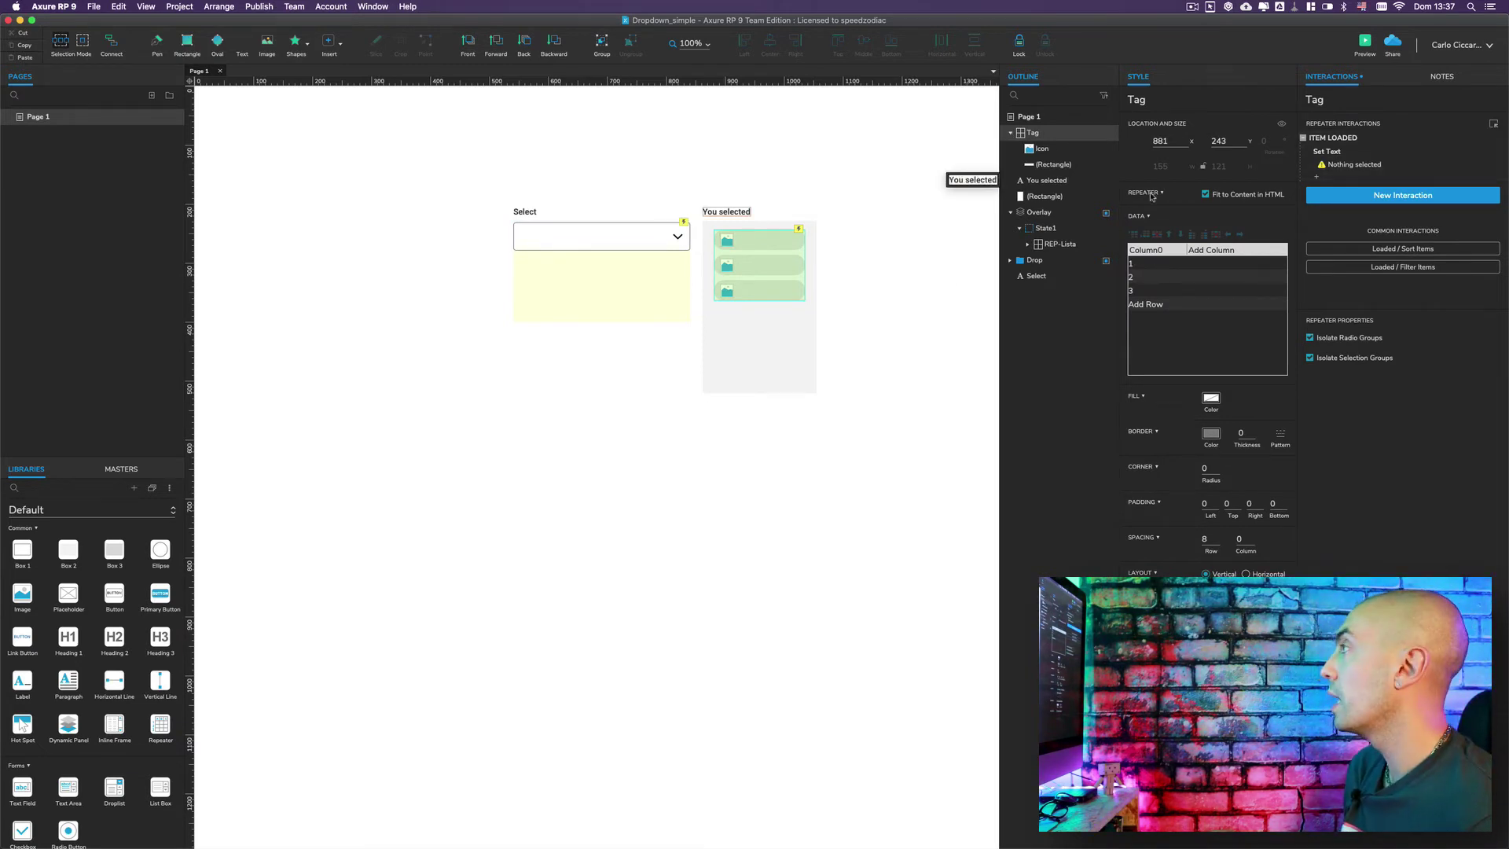
double_click(765, 239)
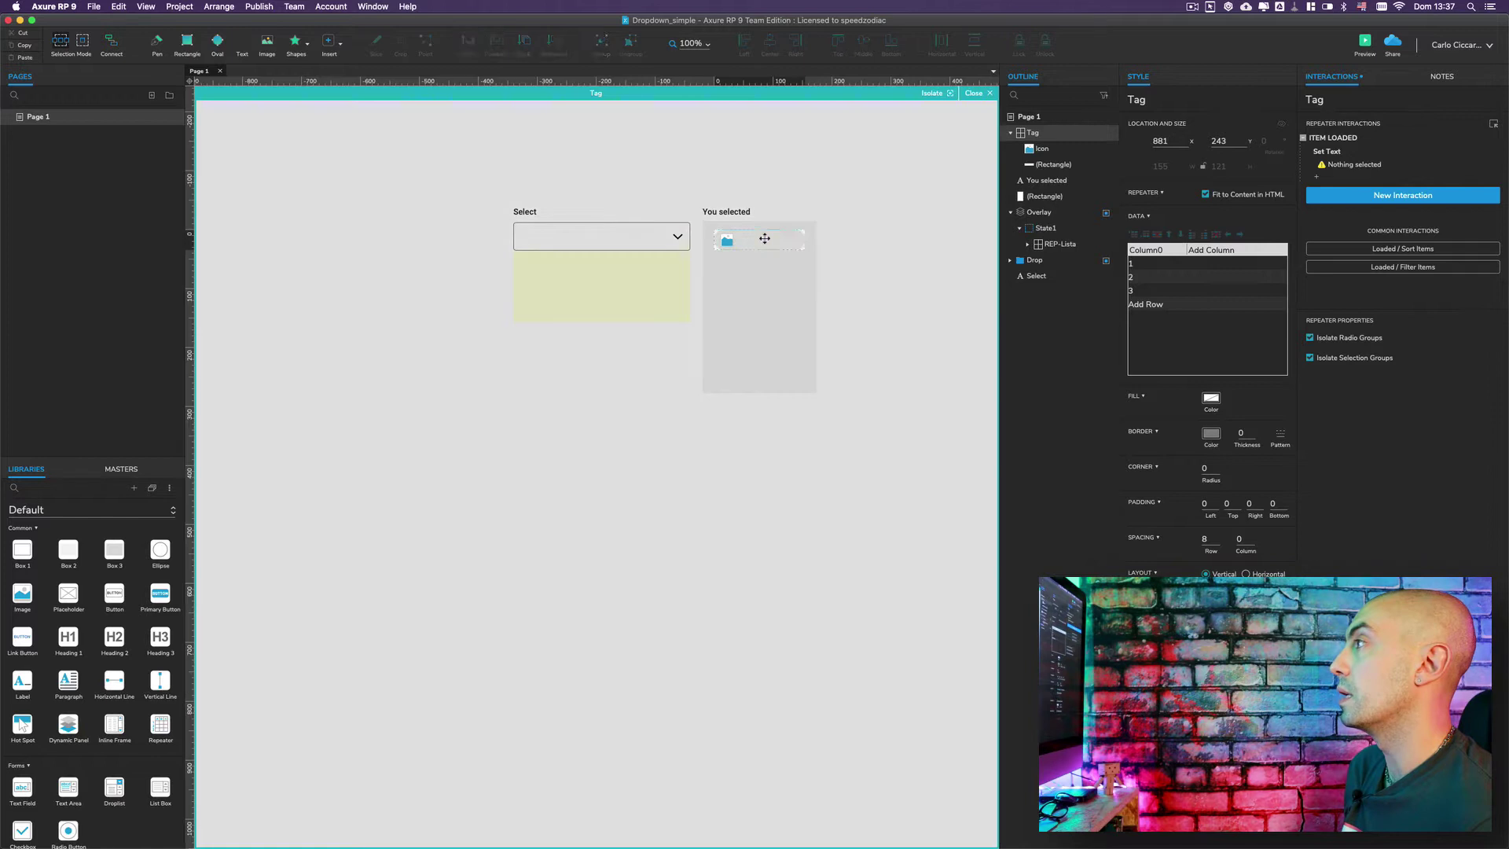
left_click(1339, 100)
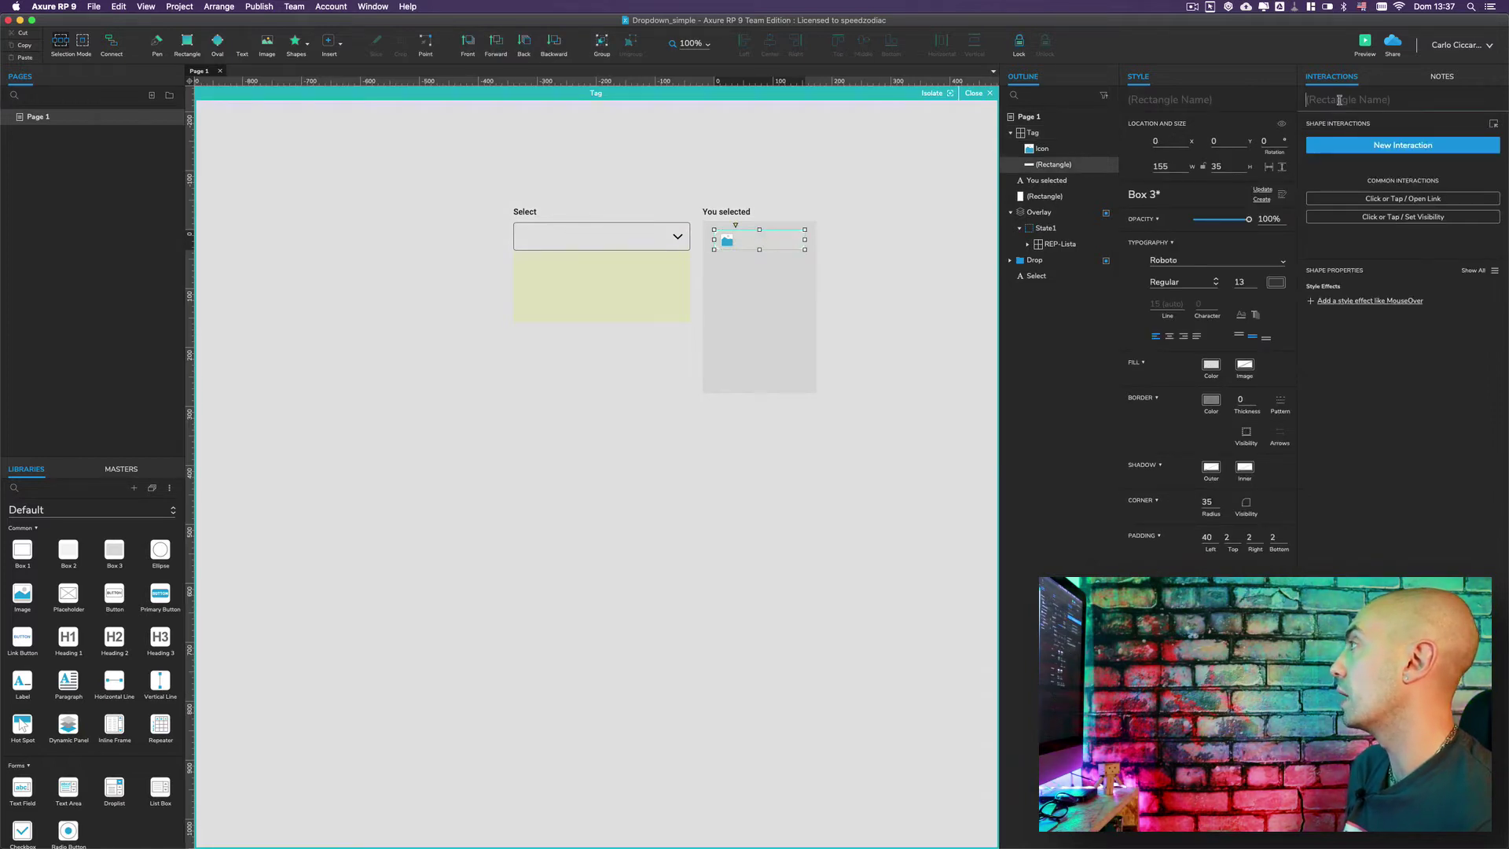
type("Ba")
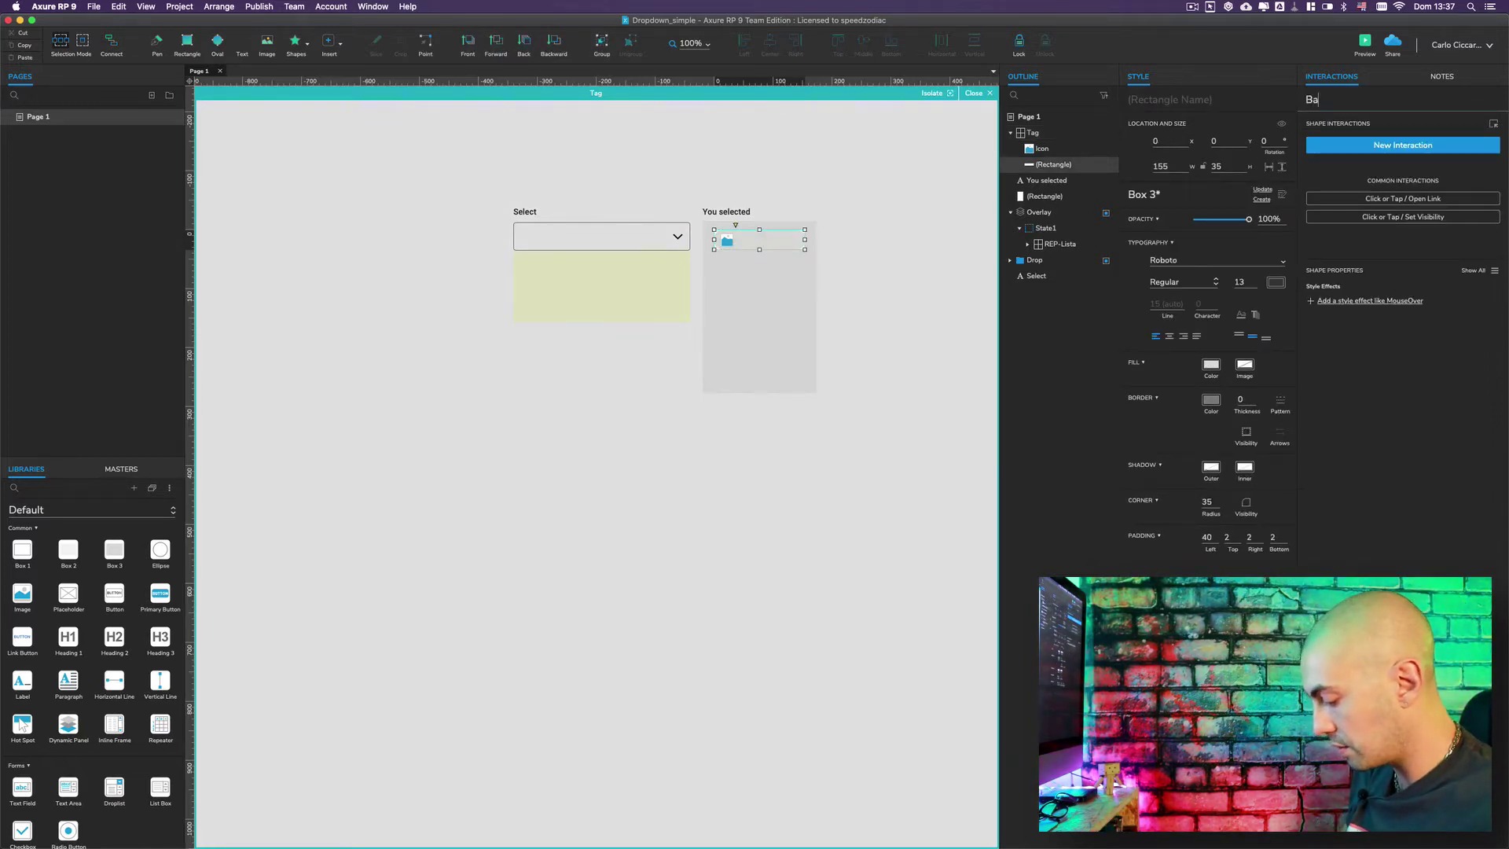
key("BackSpace")
type("G")
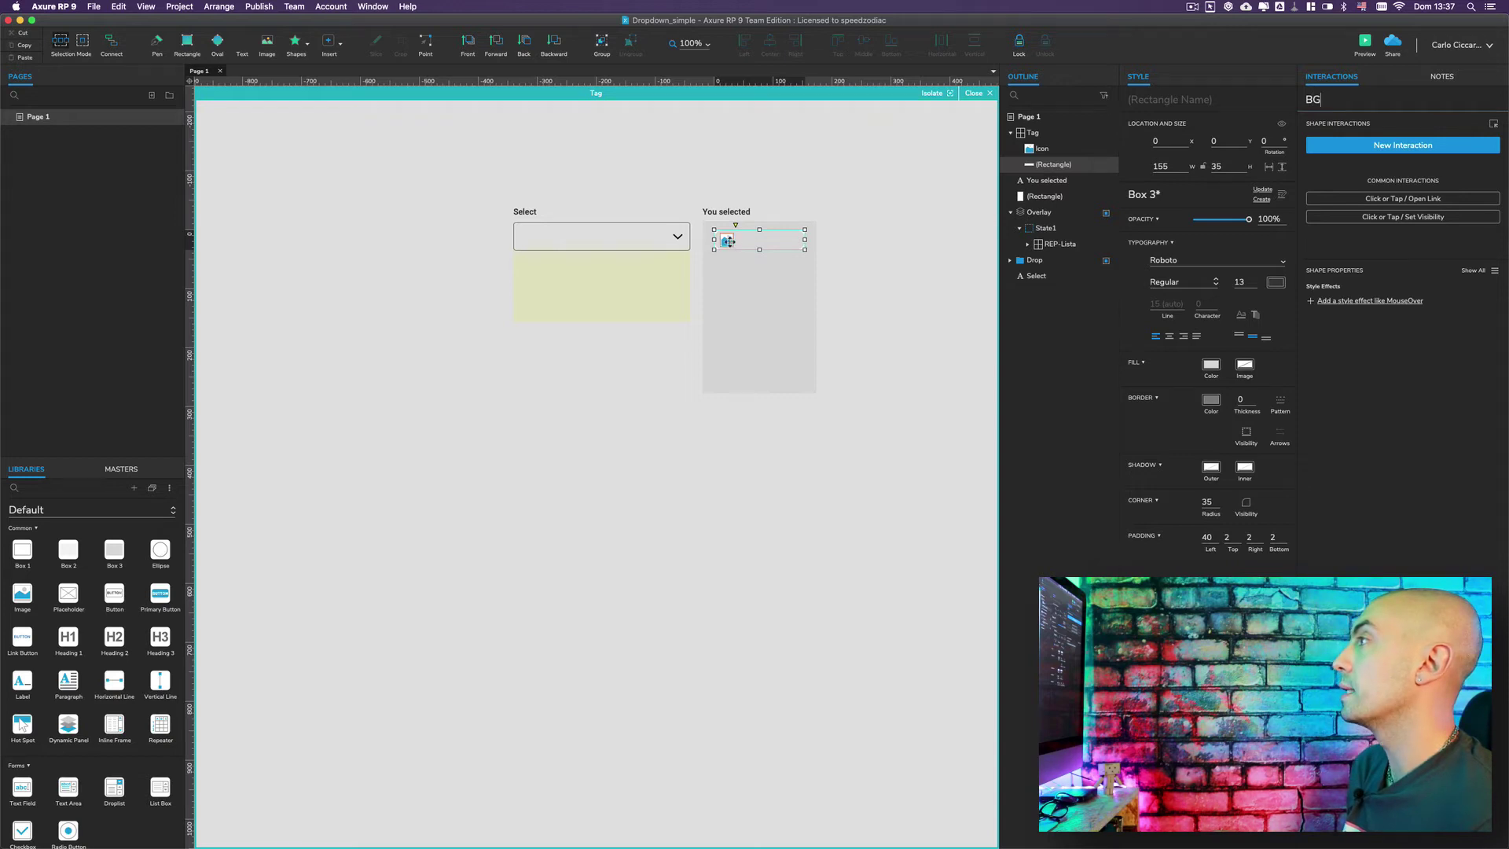
left_click(728, 241)
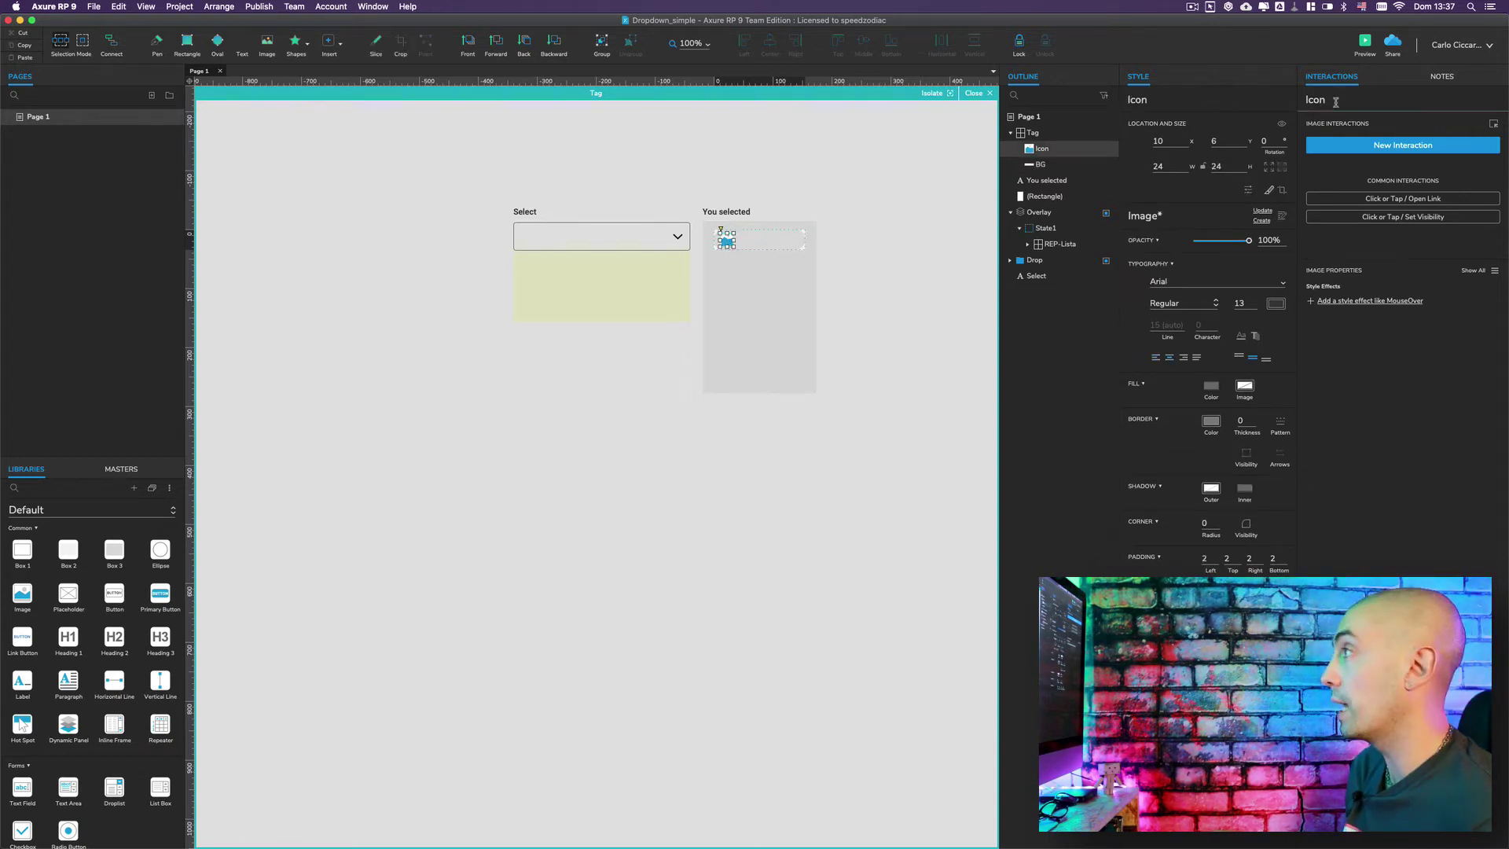
key("Escape")
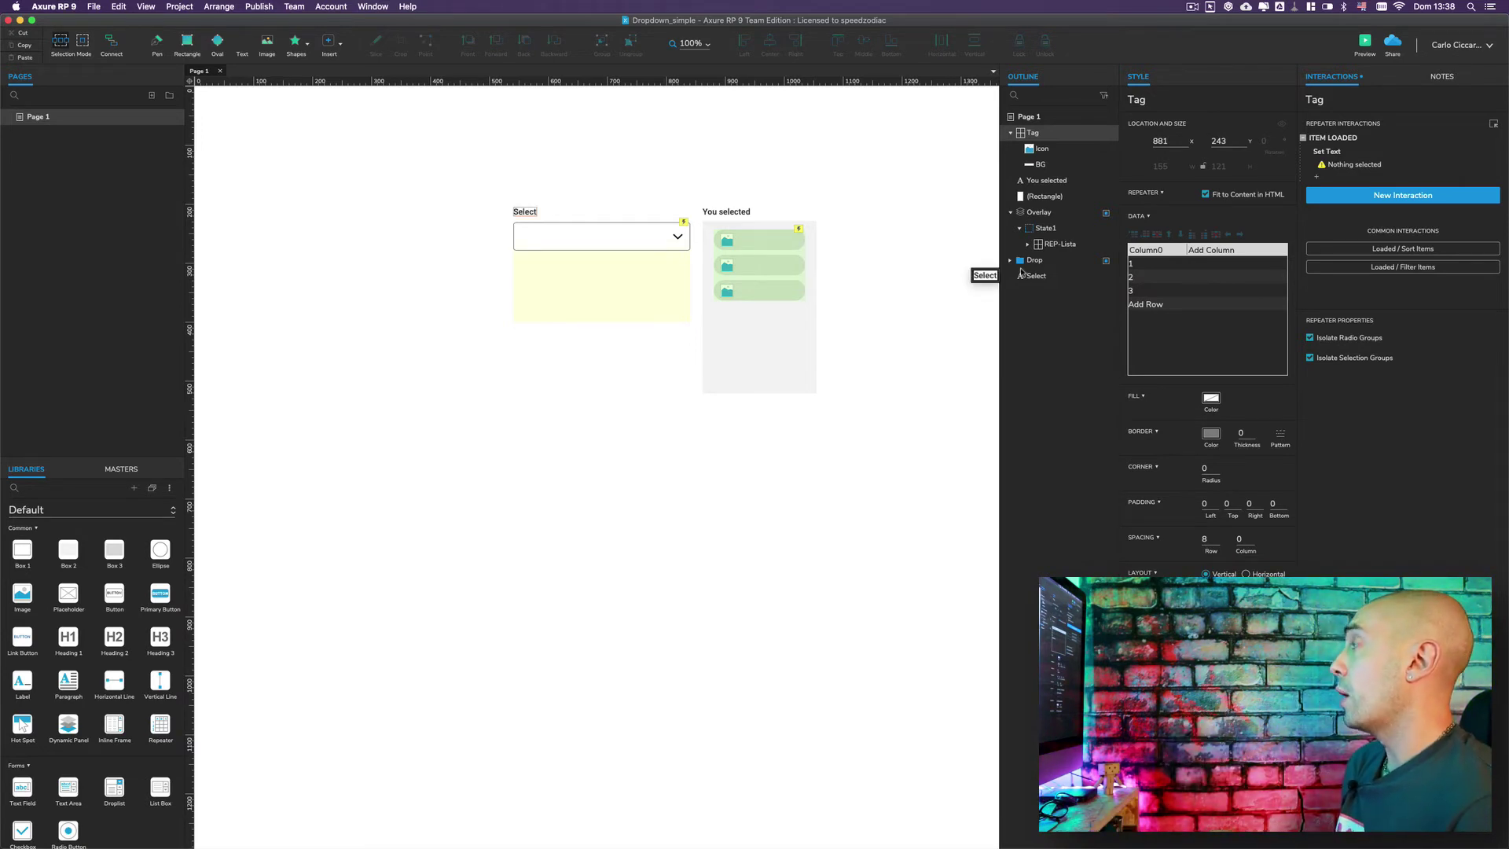
Step: Rename the Tag repeater's first data column as List_2 and add a second column named Icon_2
left_click(1159, 253)
left_click(1160, 252)
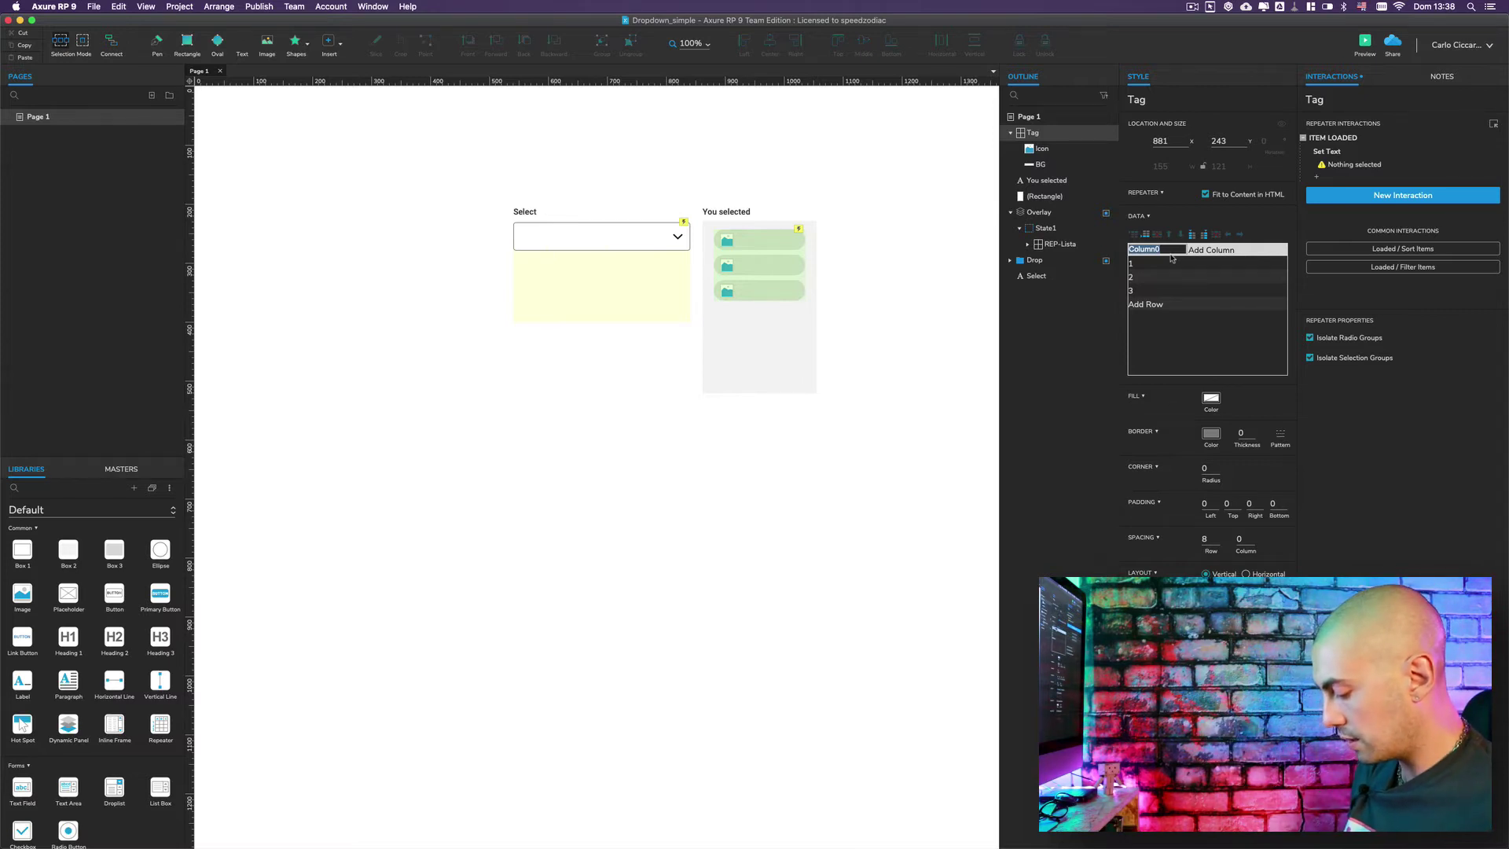
type("List_2")
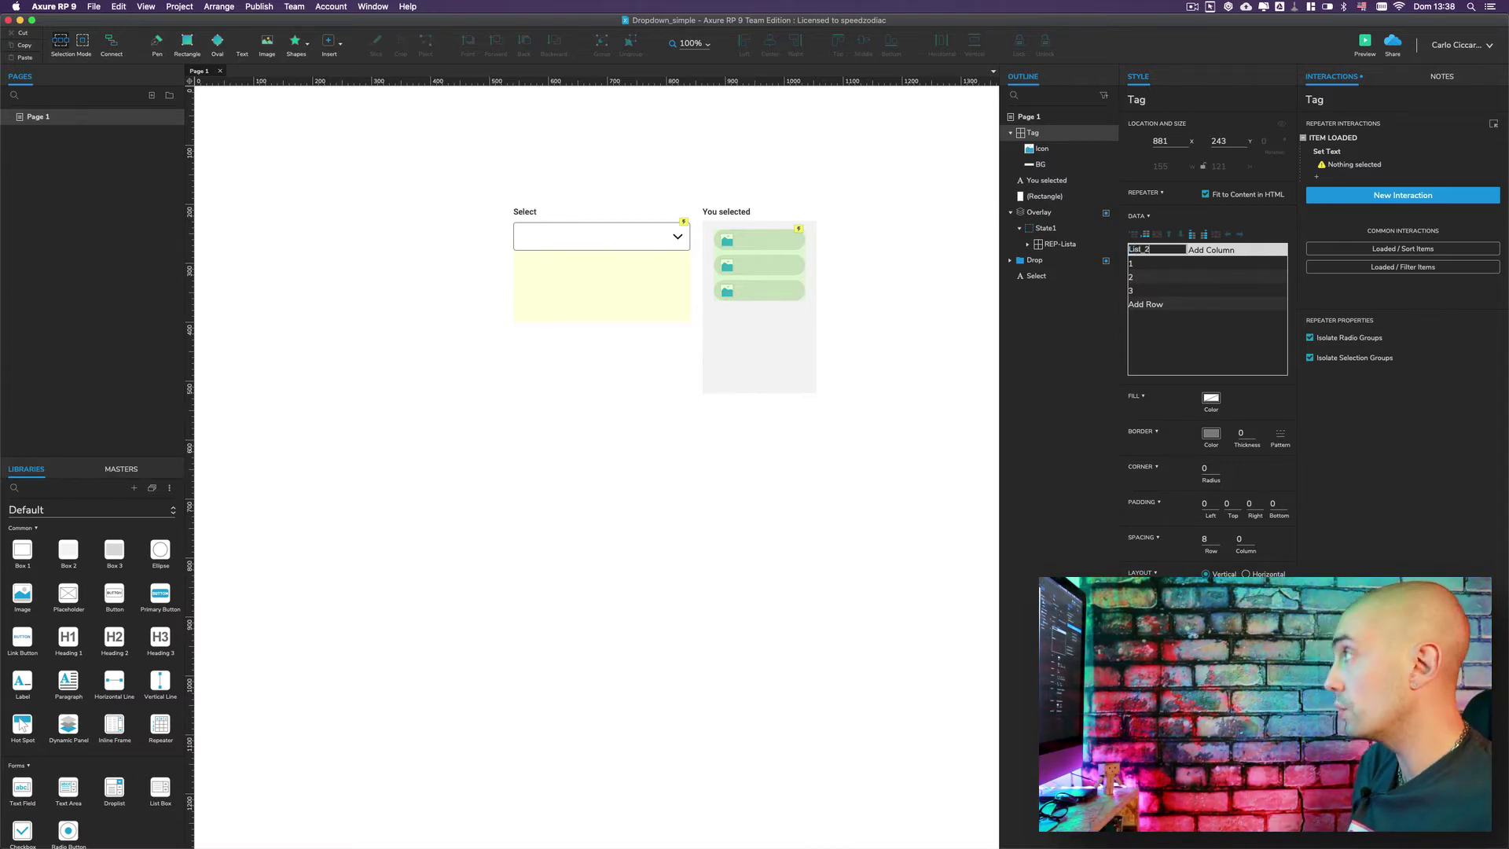
left_click(1211, 250)
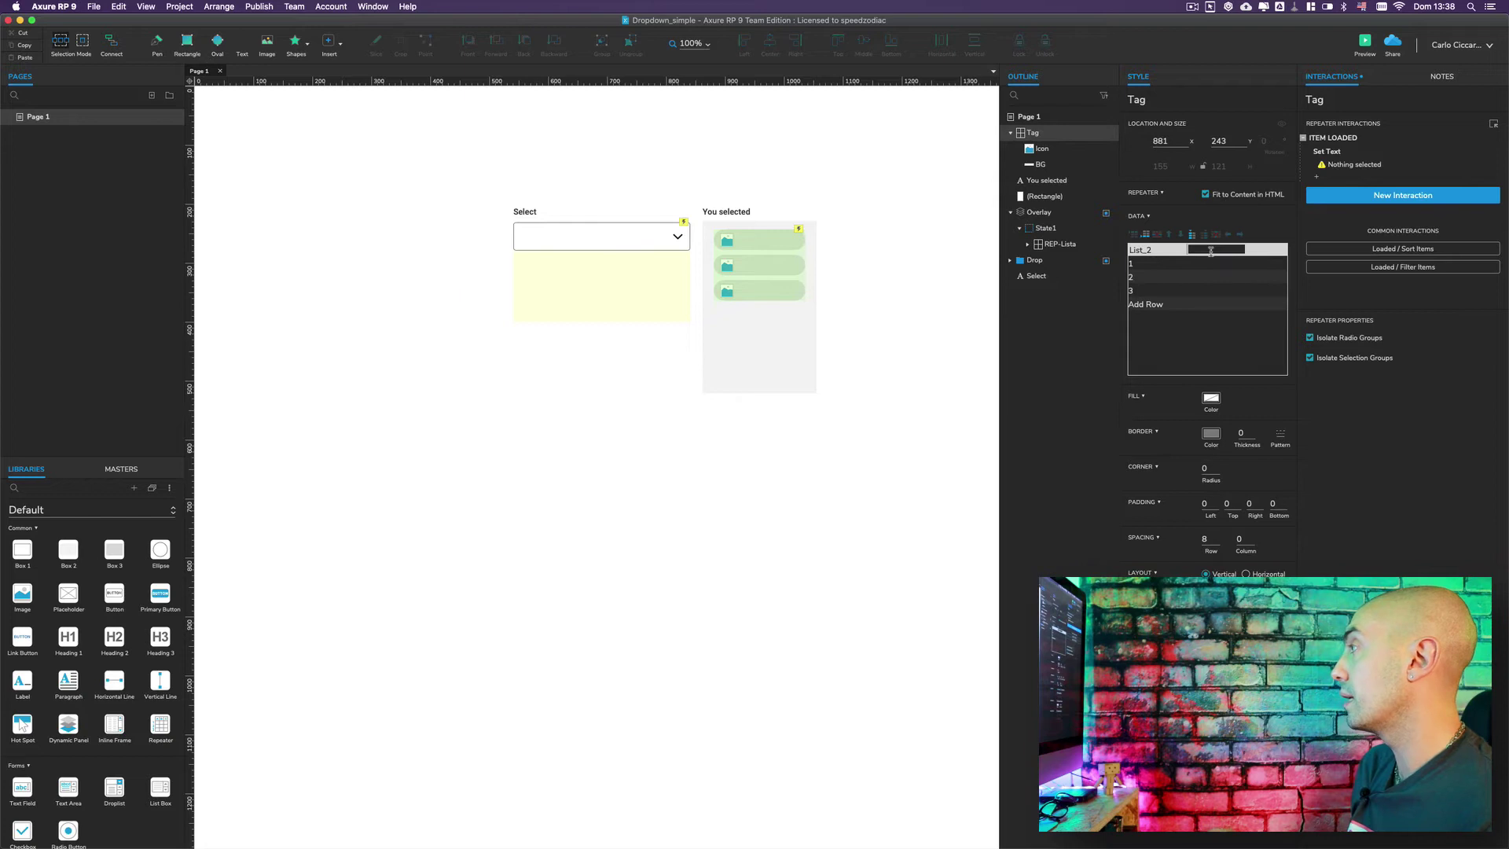
type("Icon")
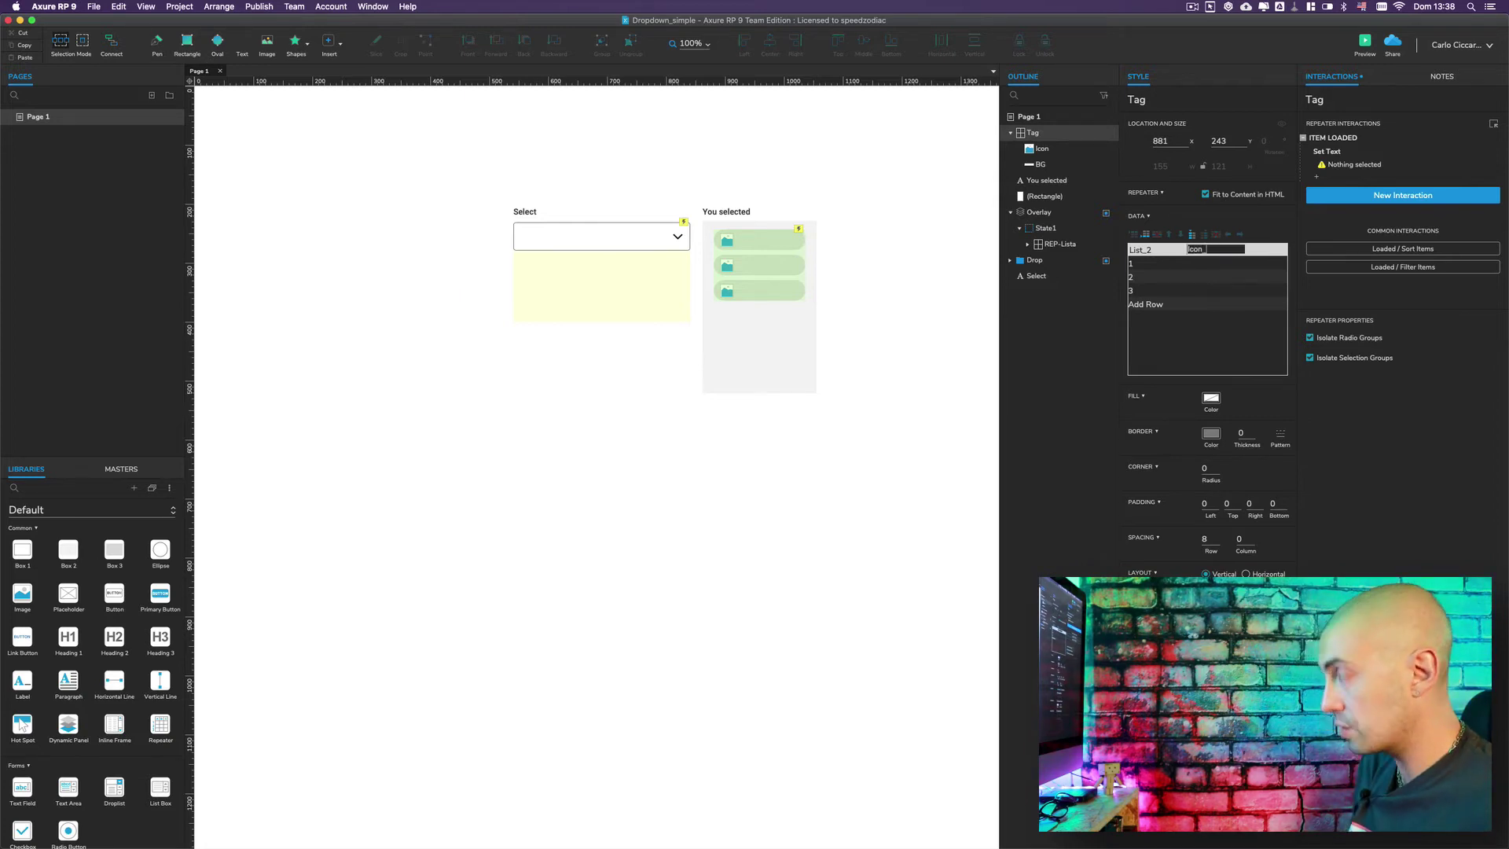
type("_2")
key("Return")
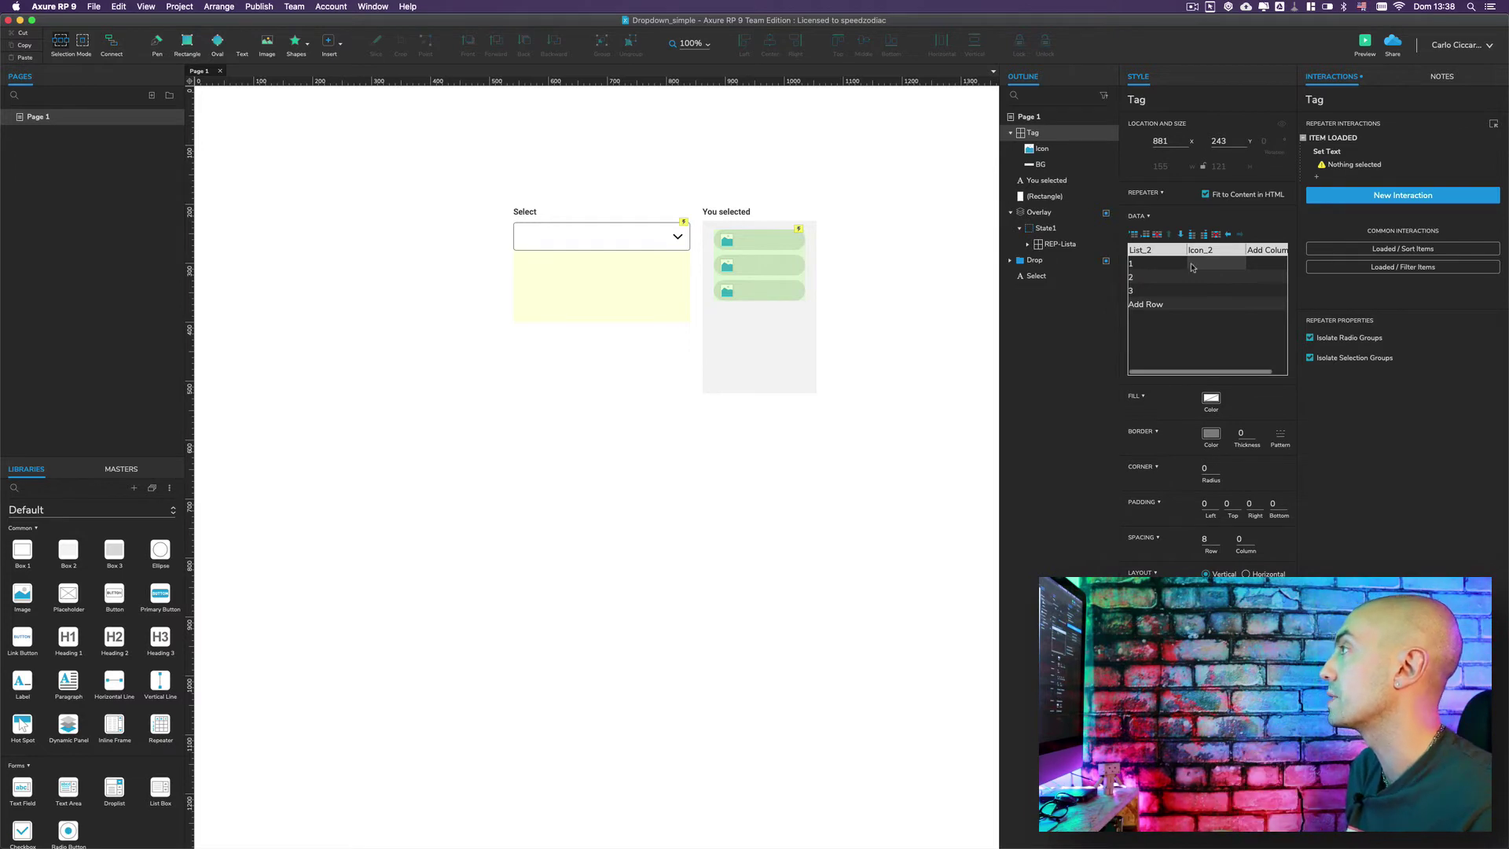
Step: Rename the repeater inside the dropdown's overlay as REP-List and return to the page
mouse_move(1039, 247)
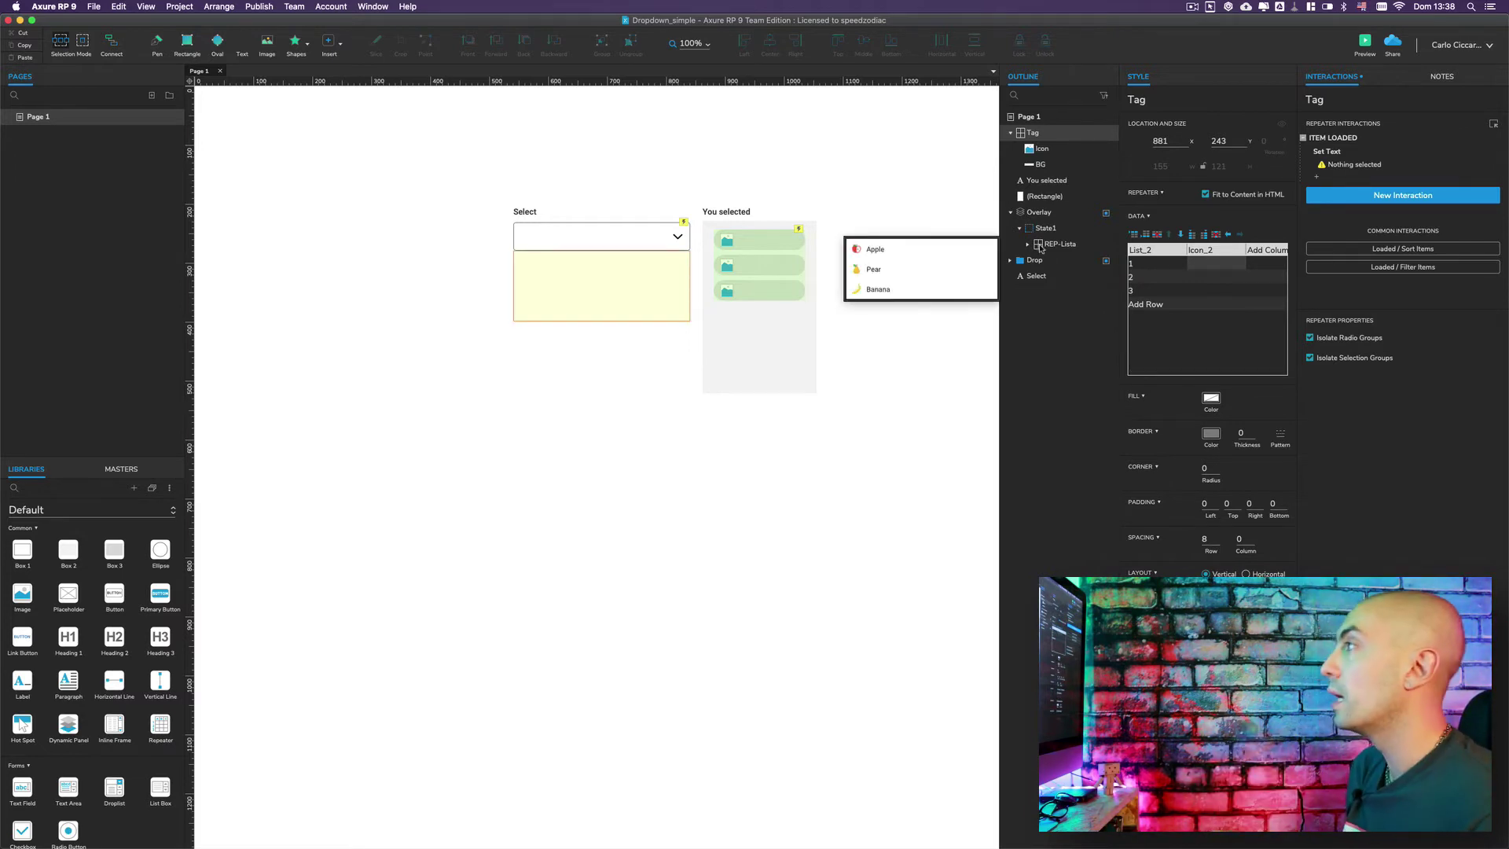
left_click(1052, 246)
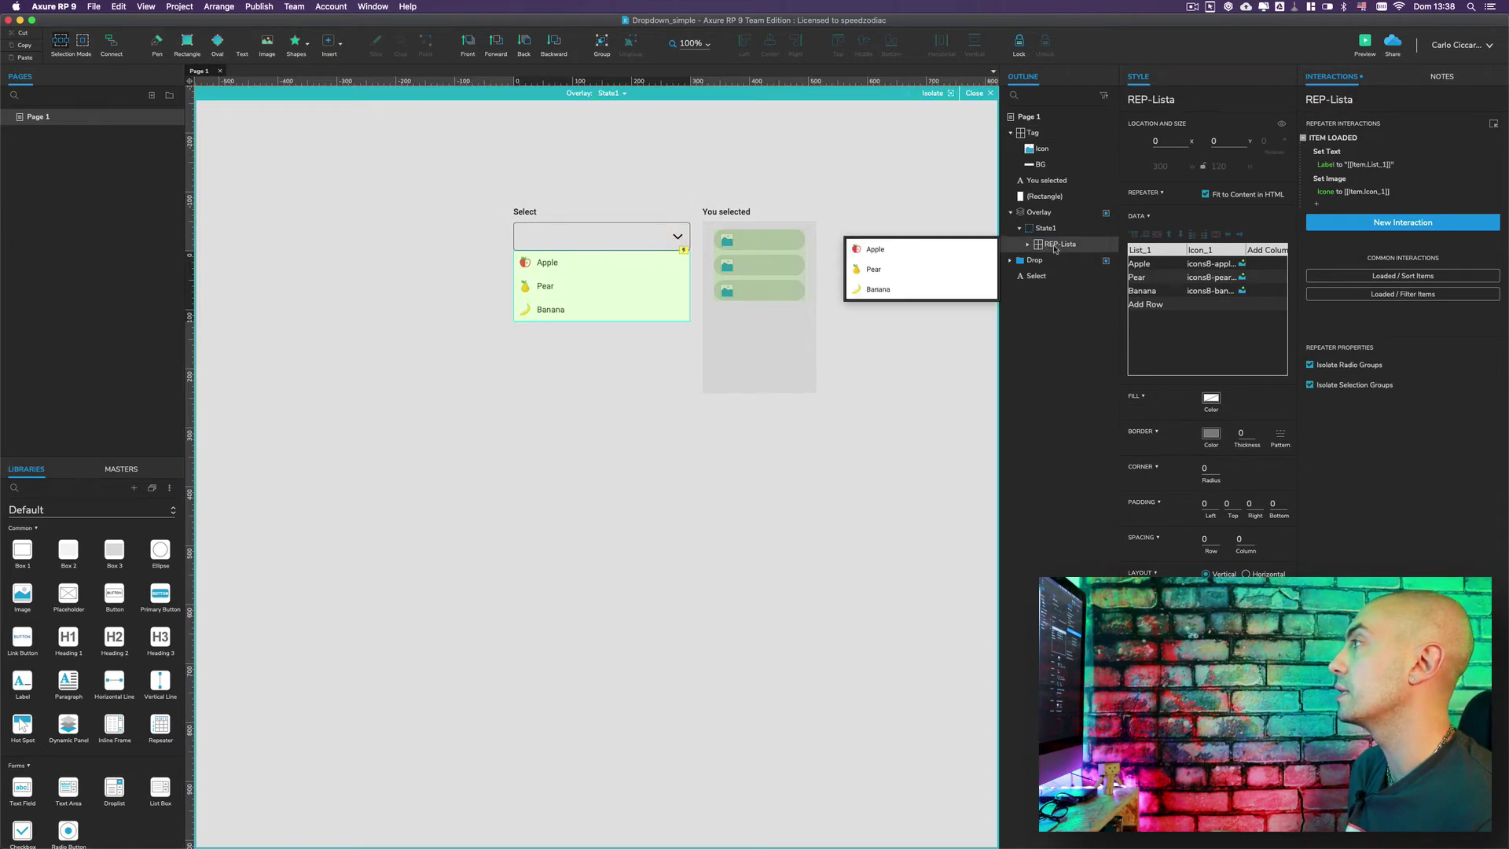
left_click(1150, 270)
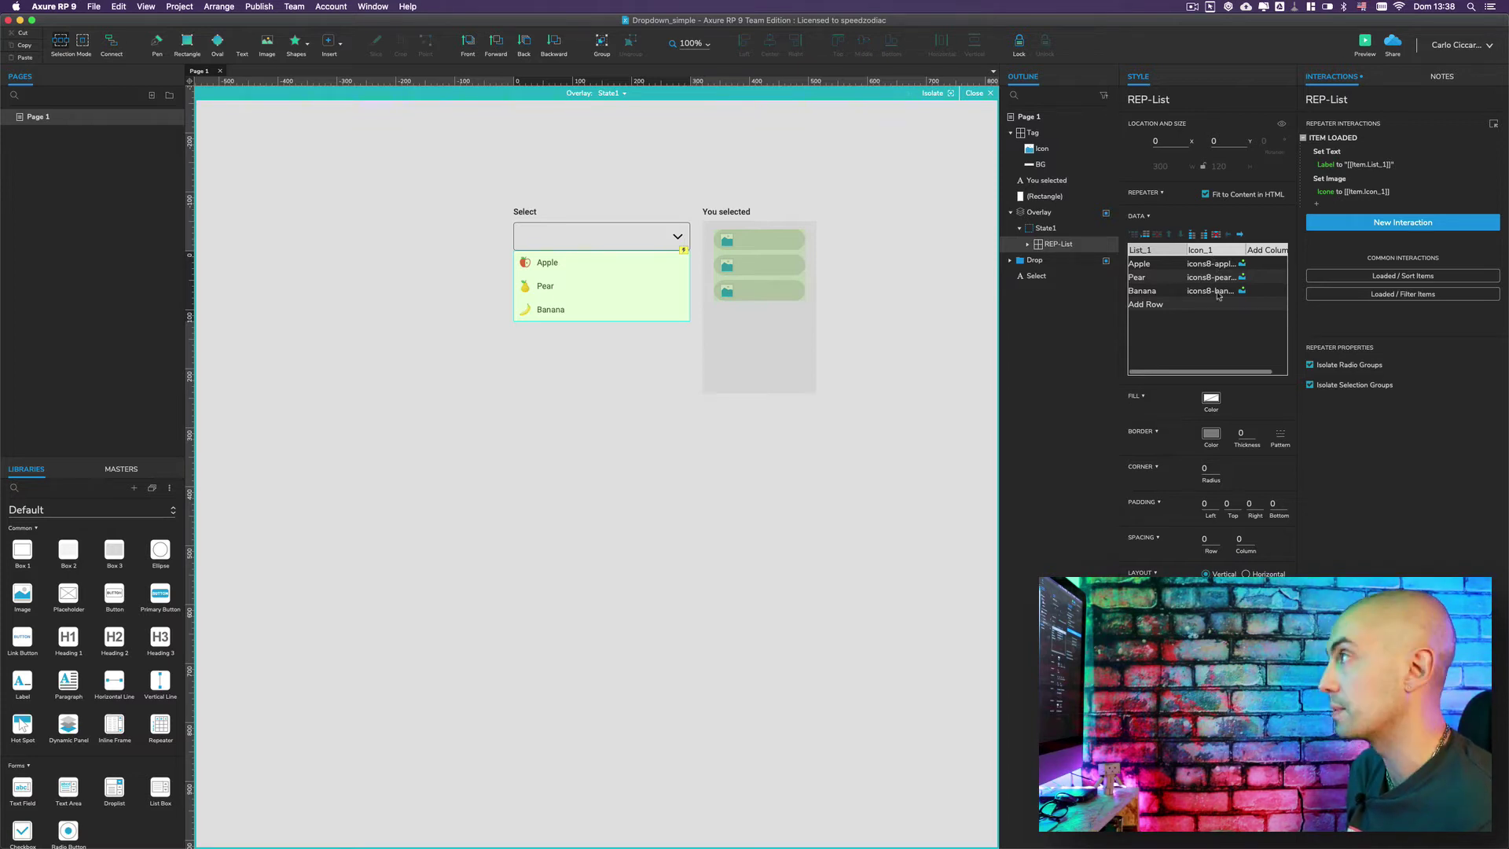
key("Escape")
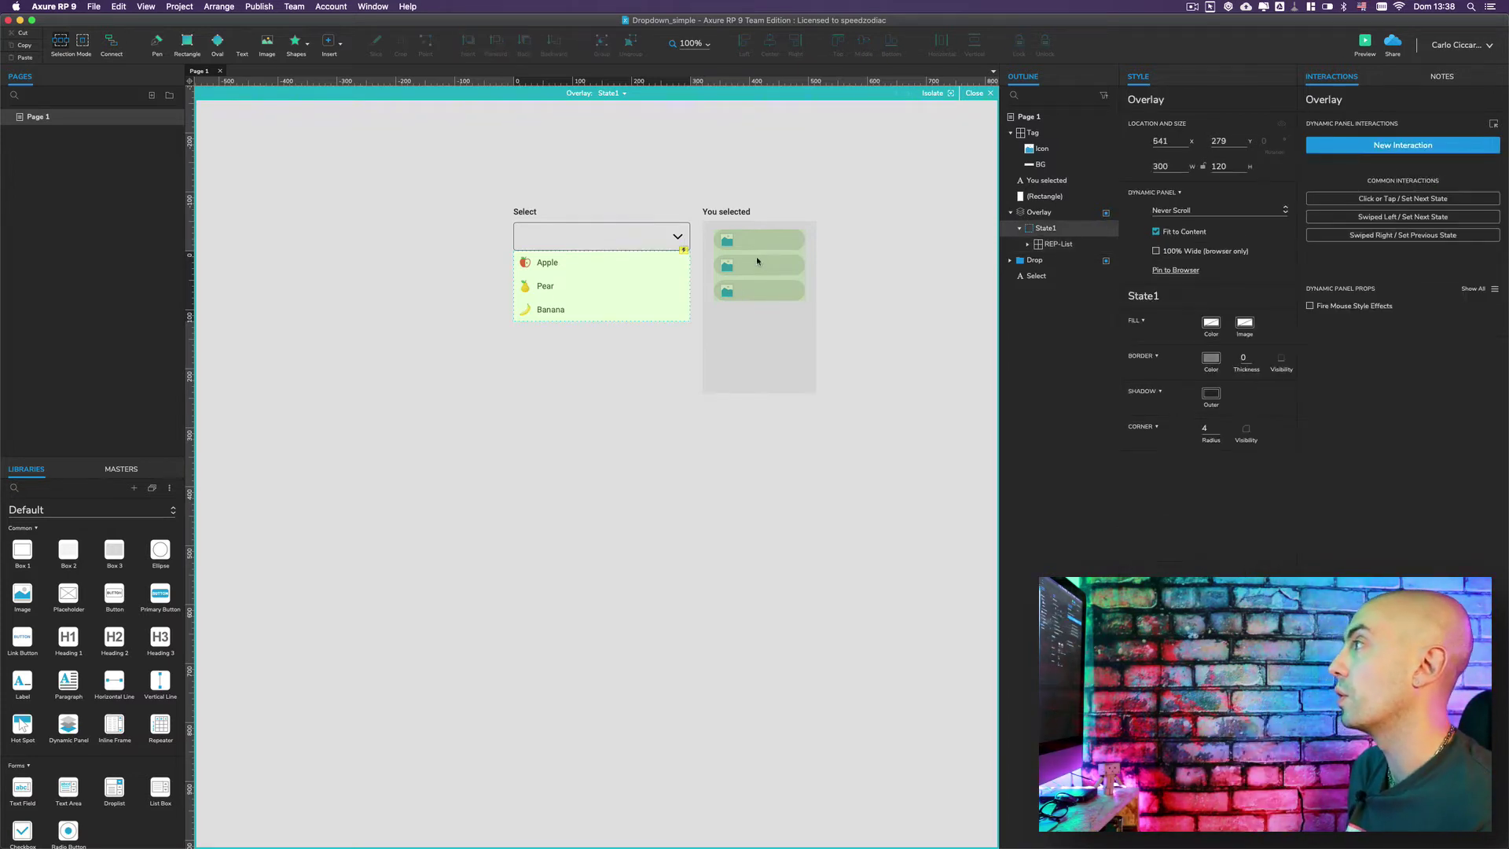
key("Escape")
Step: Delete all three default data rows from the Tag repeater
left_click(759, 254)
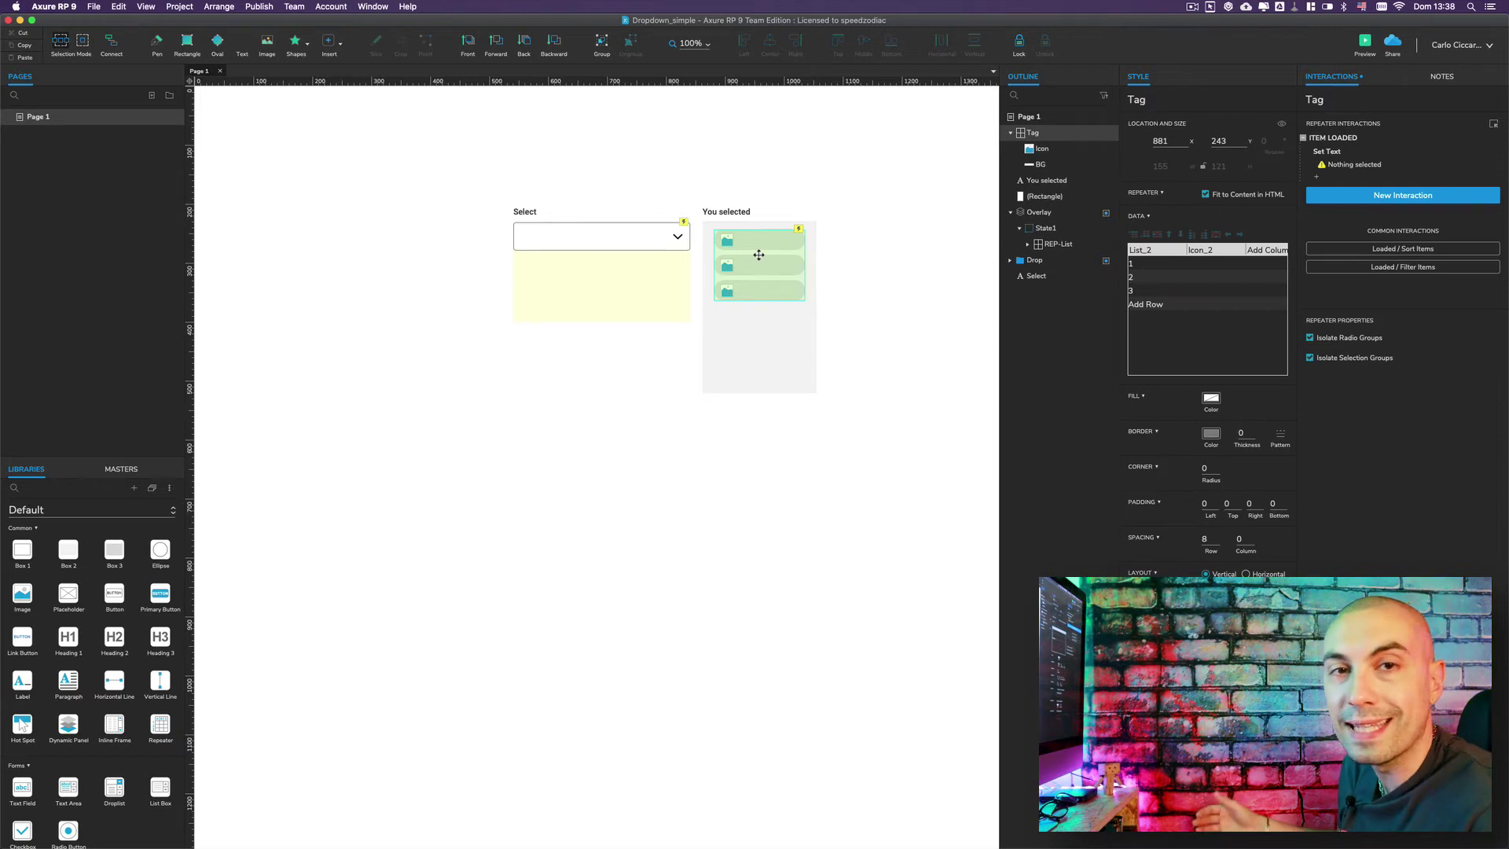
left_click(1146, 264)
left_click(1156, 234)
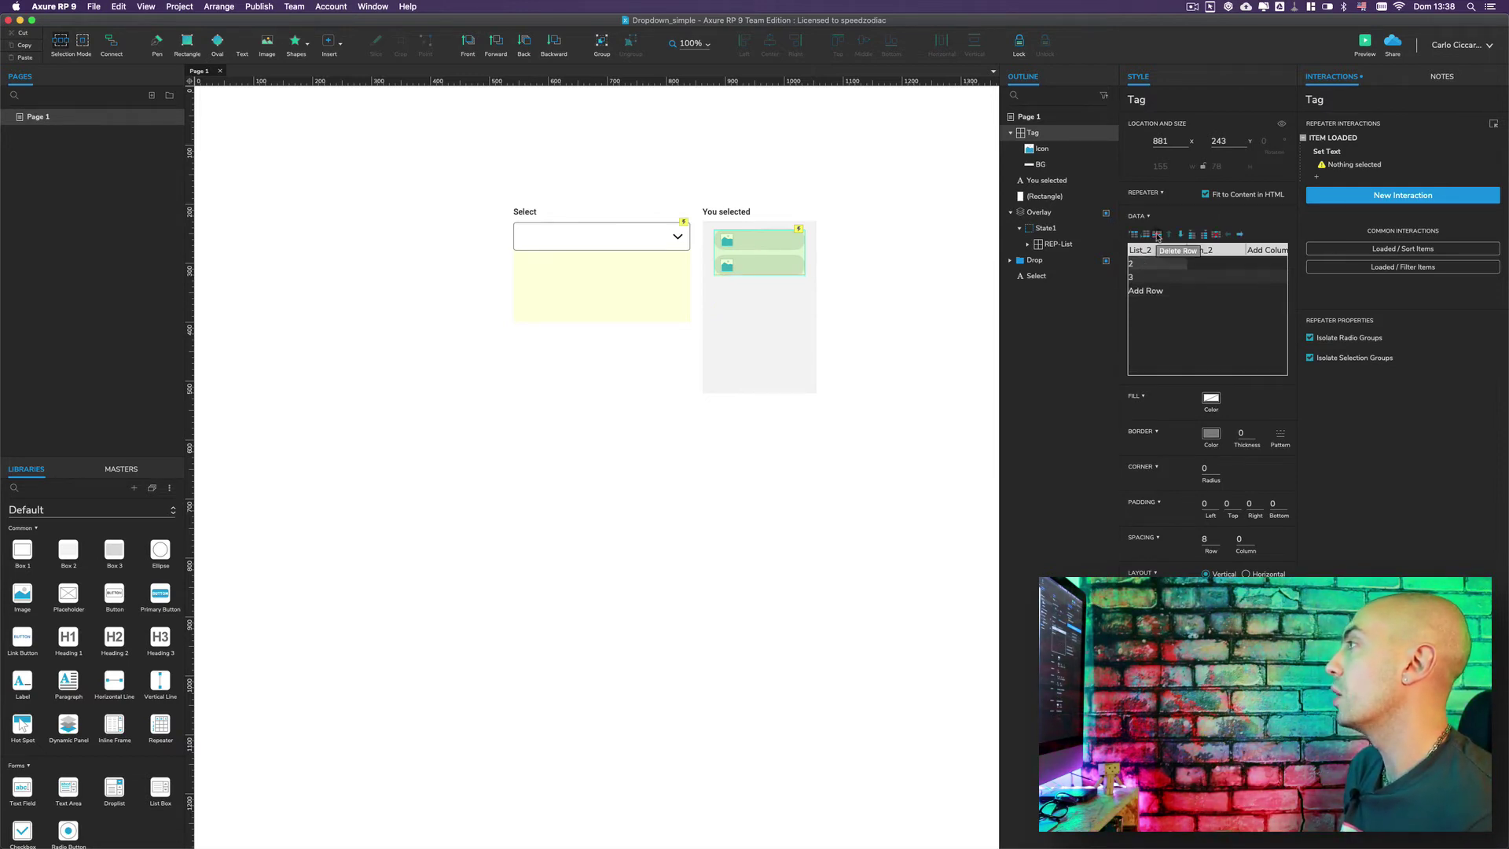
left_click(1157, 235)
left_click(1156, 234)
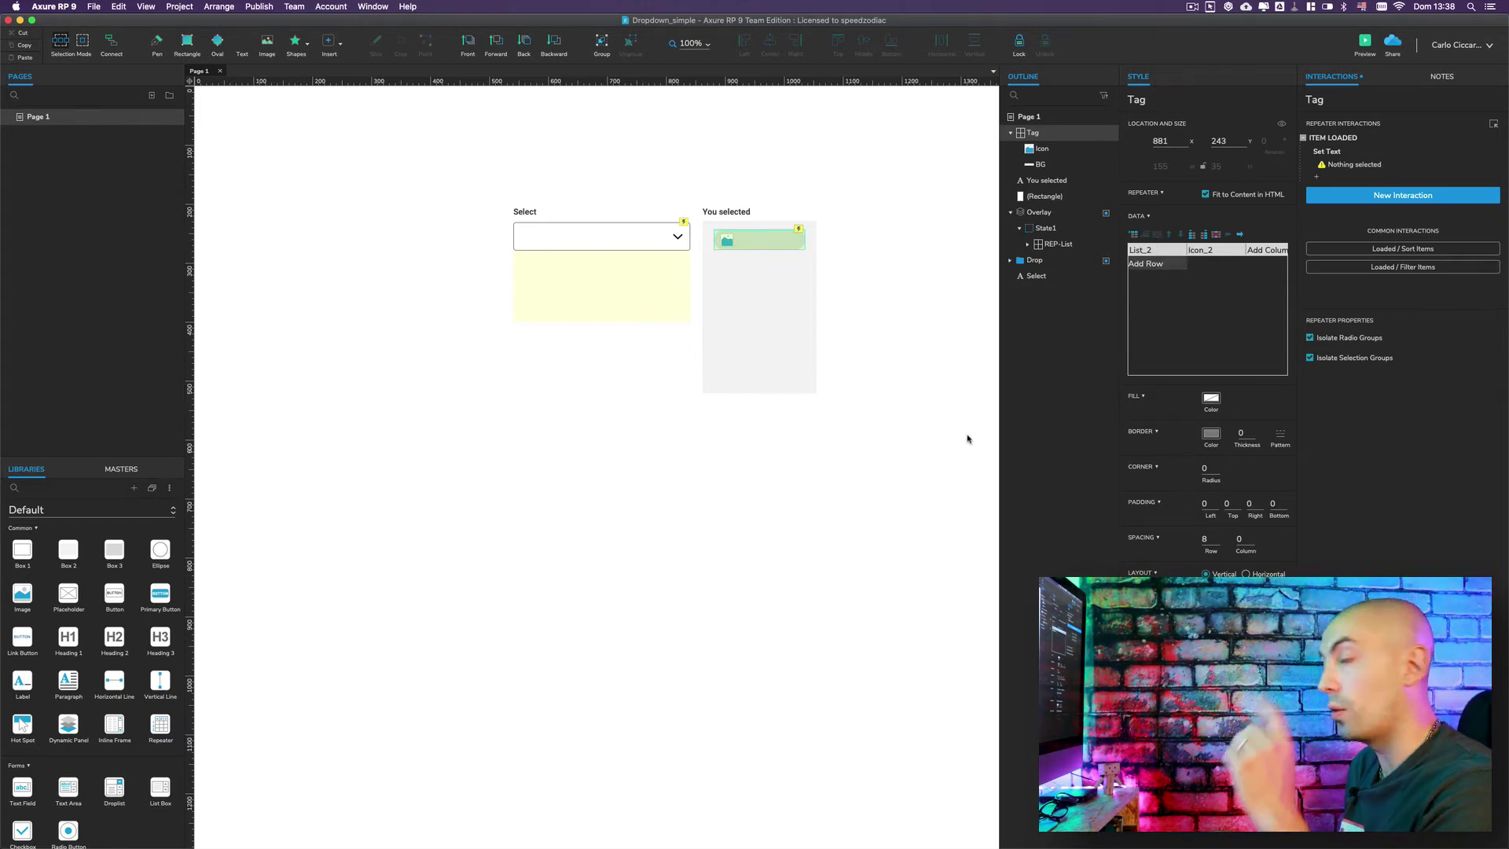
Step: Make the Tag repeater's Item Loaded event set the text on BG to [[Item.List_2]]
left_click(1339, 158)
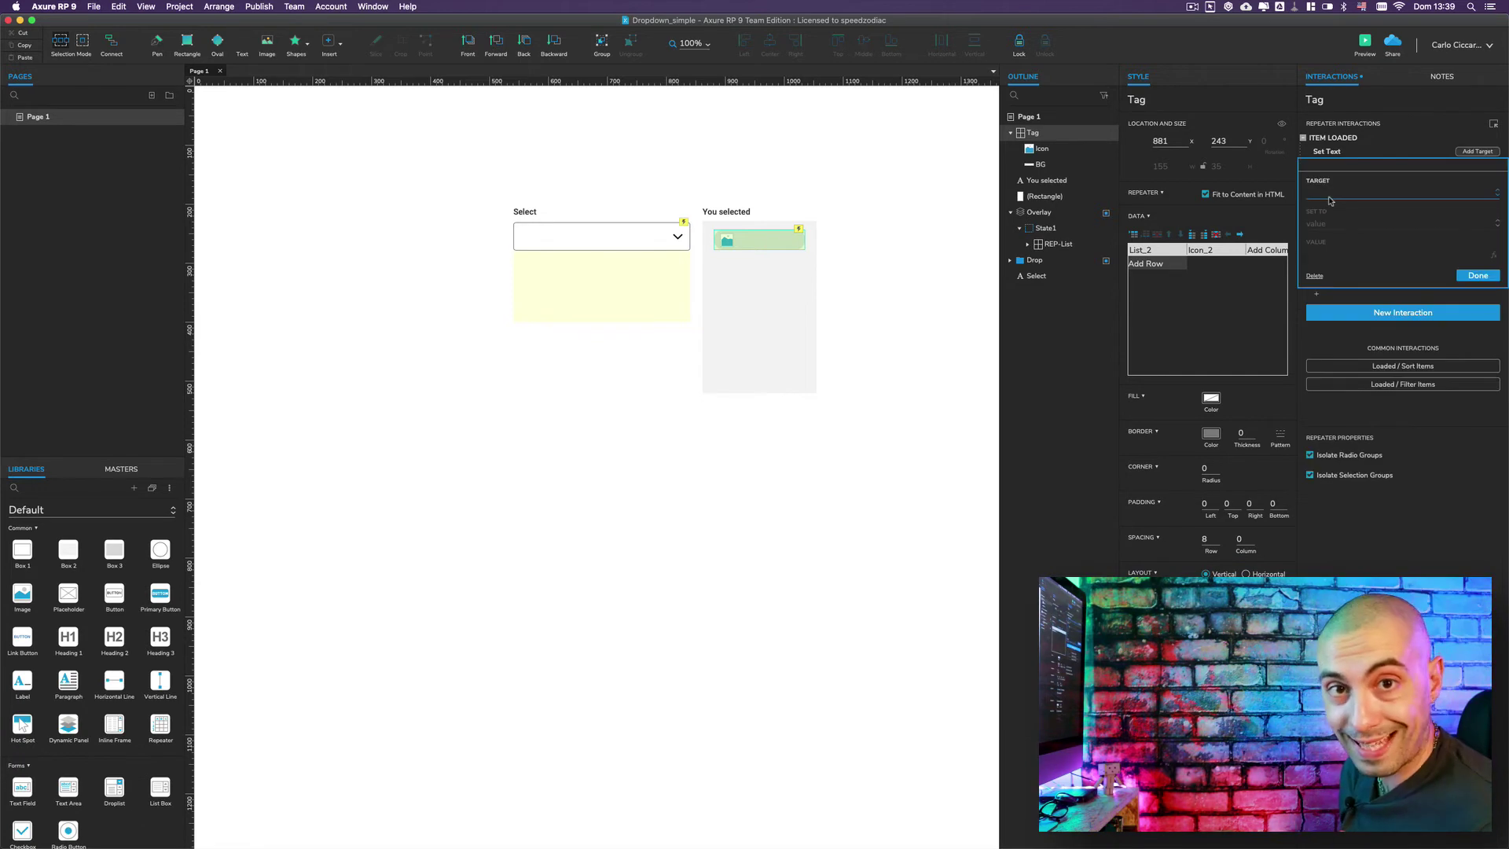
left_click(1330, 195)
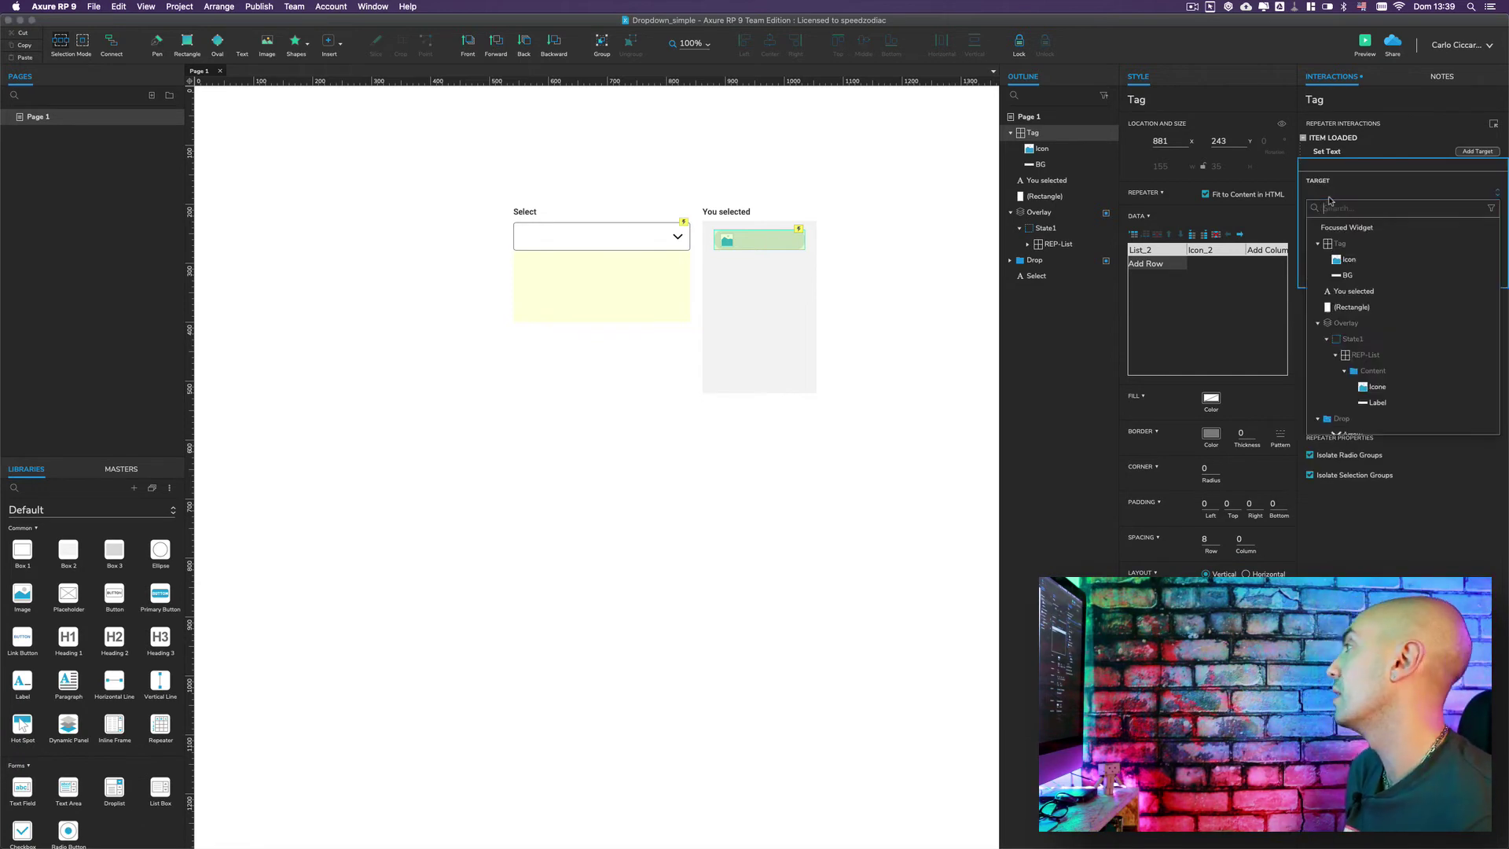
left_click(1351, 276)
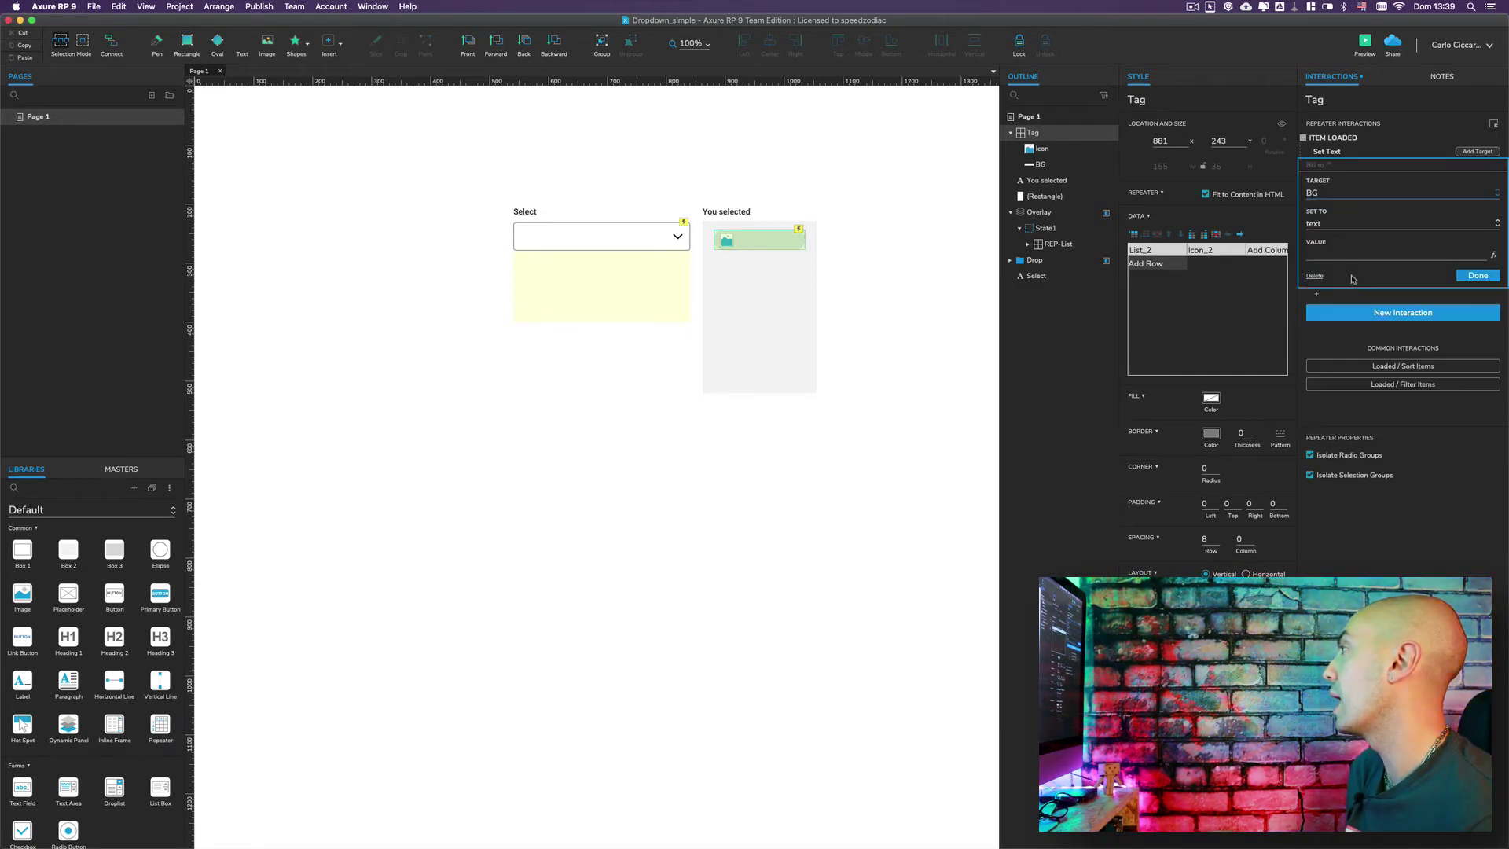
left_click(1494, 254)
left_click(606, 367)
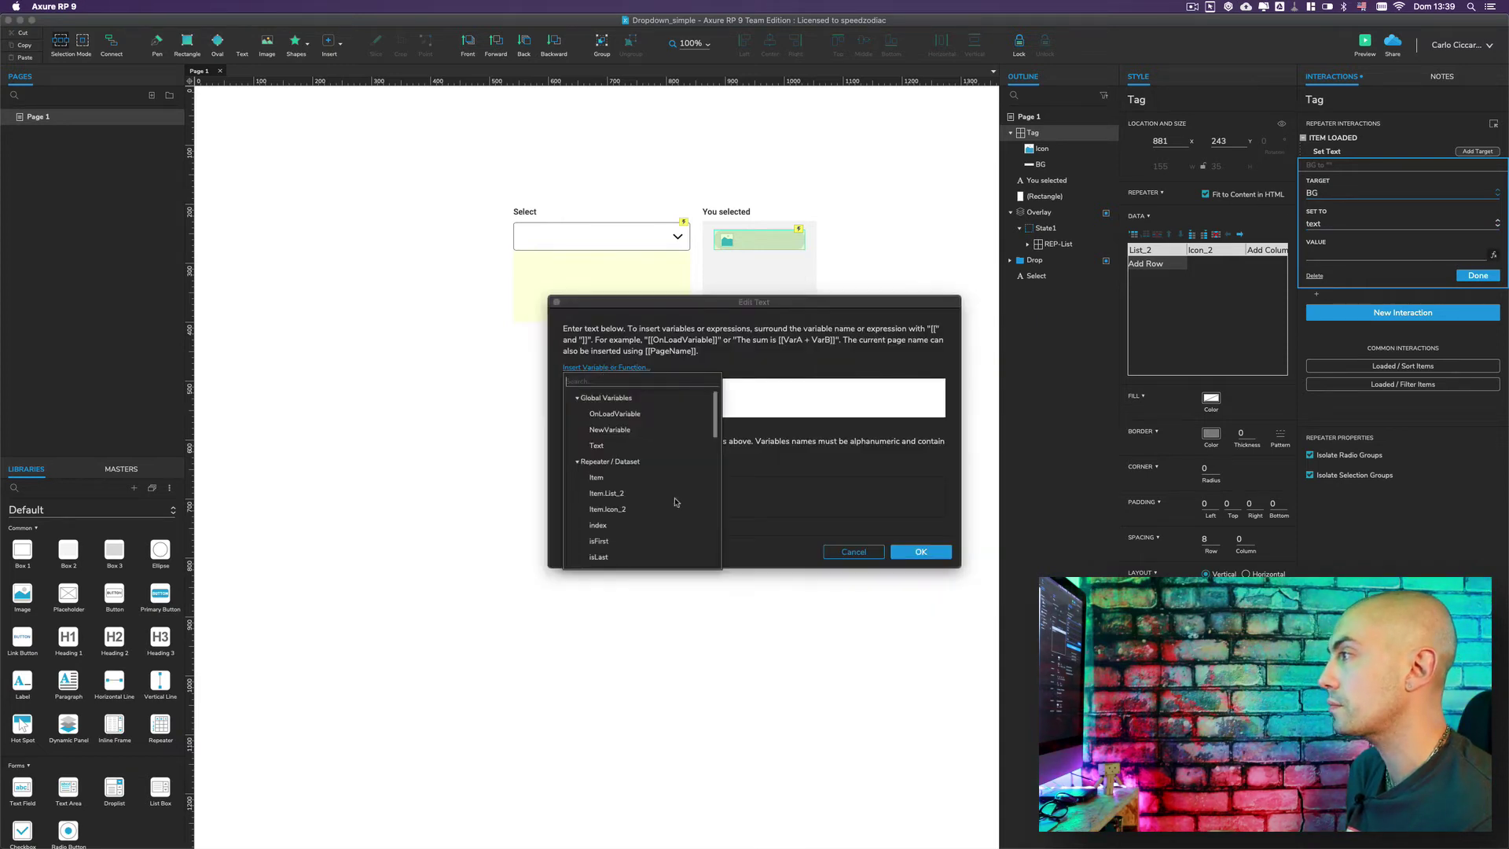
left_click(605, 495)
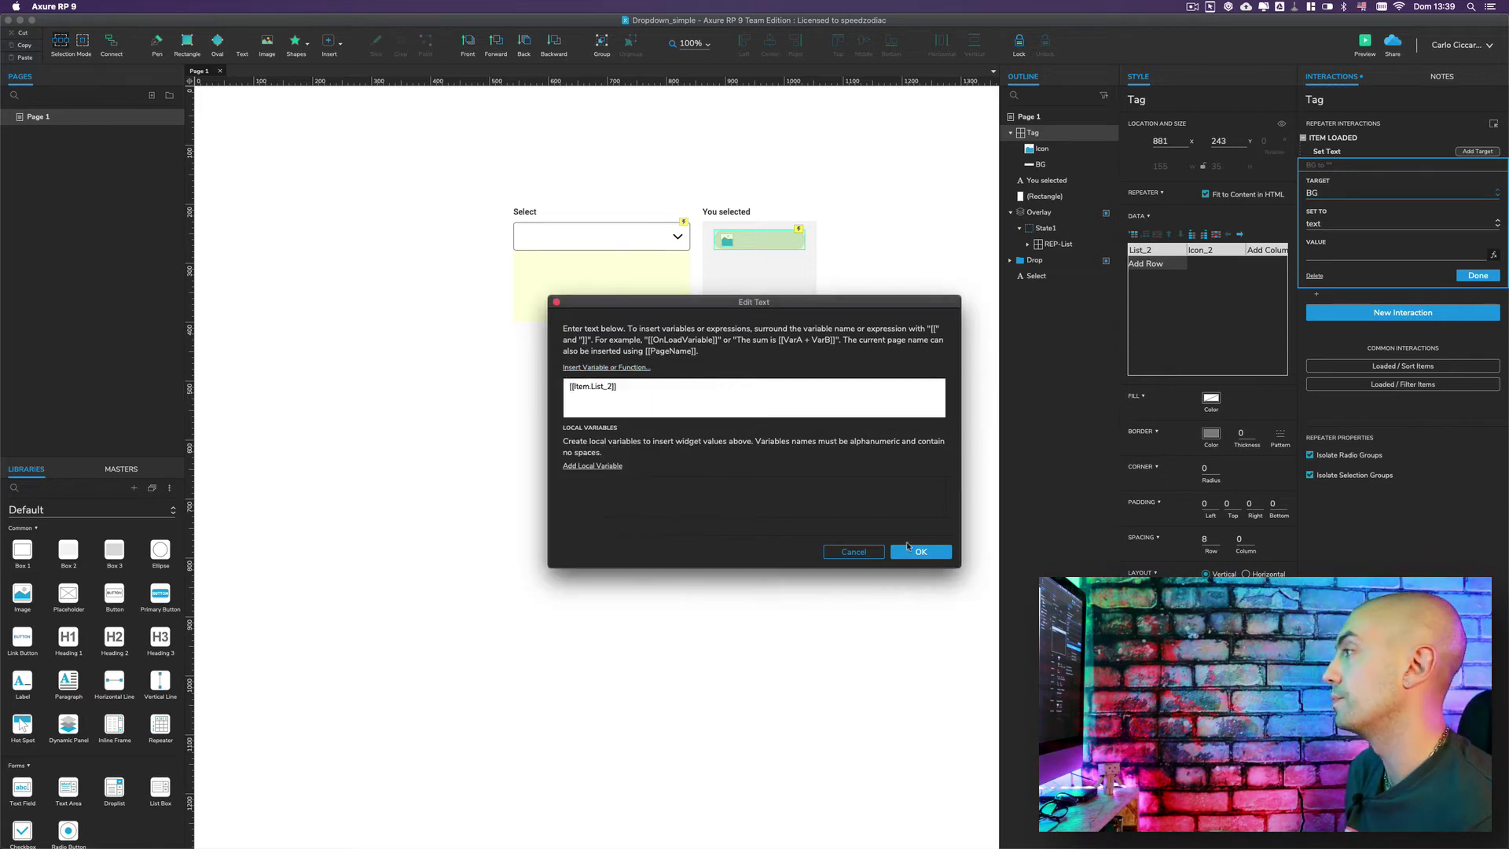
left_click(913, 551)
left_click(1469, 276)
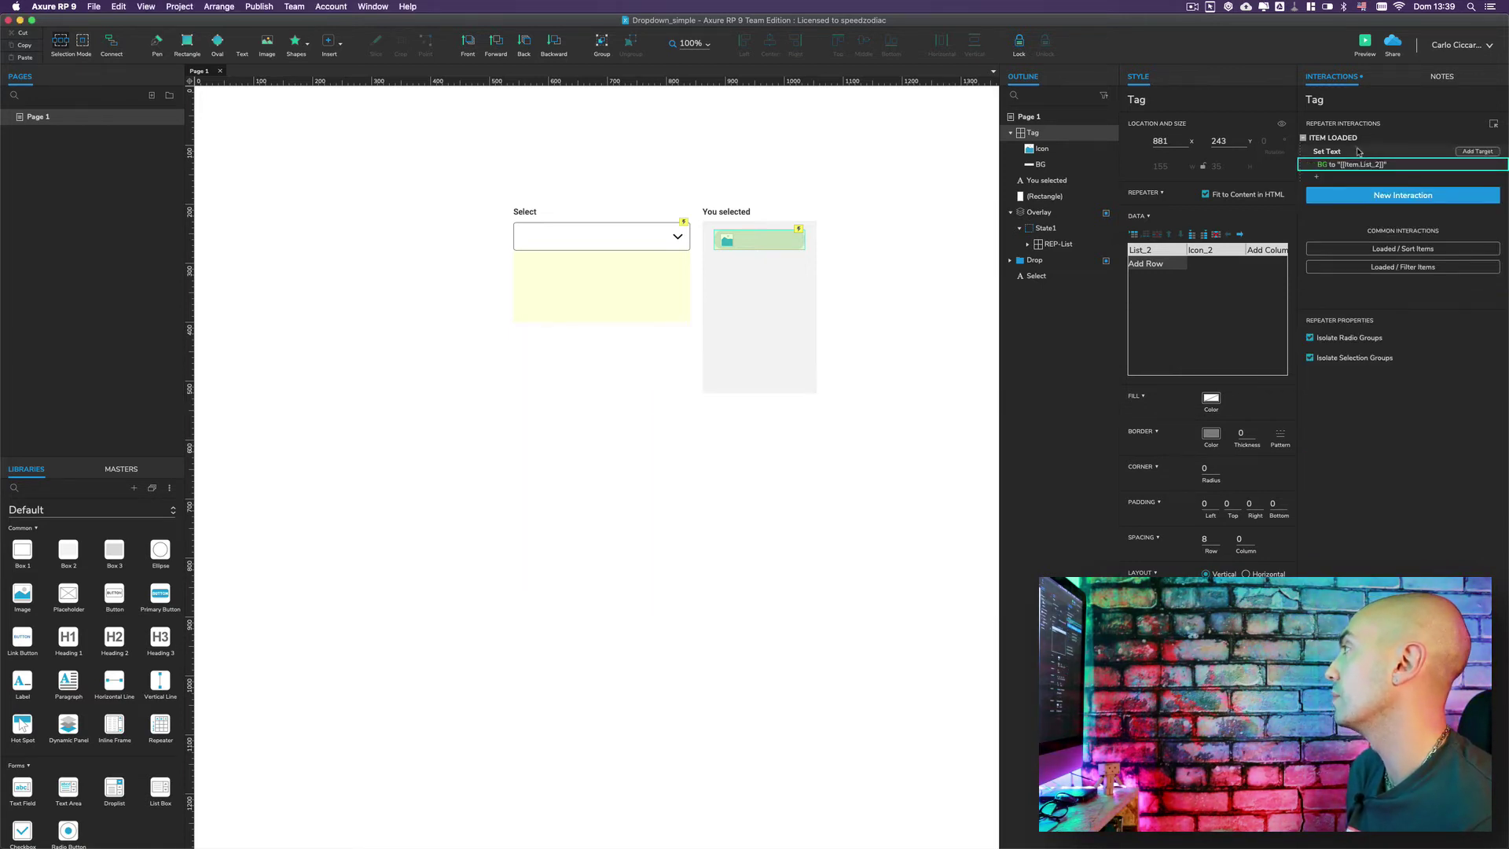
Step: Add a Set Image action to Tag's Item Loaded event that sets Icon to the value [[Item.Icon_2]]
left_click(1317, 178)
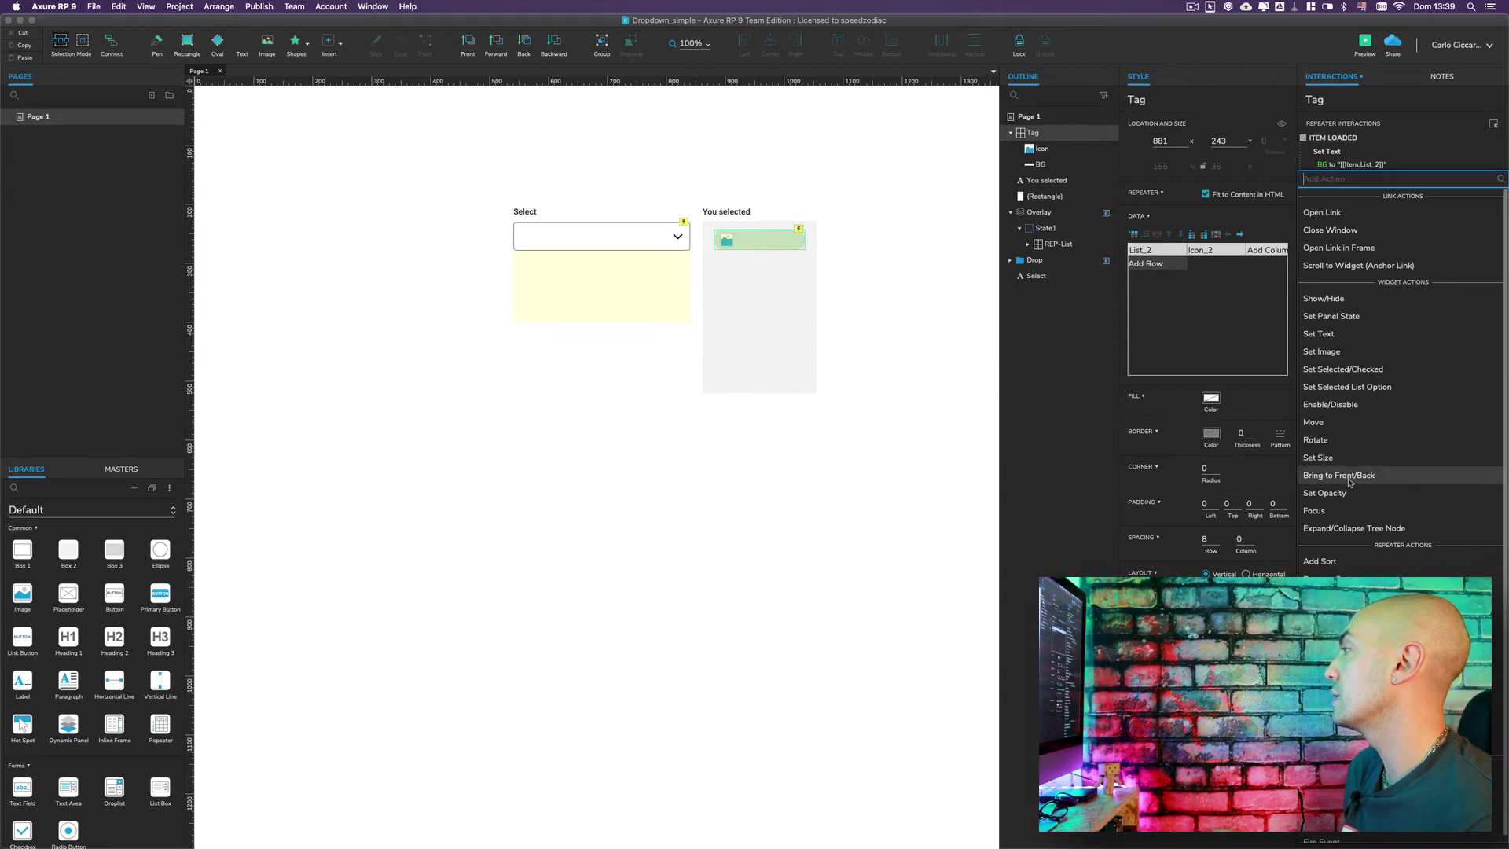
left_click(1320, 352)
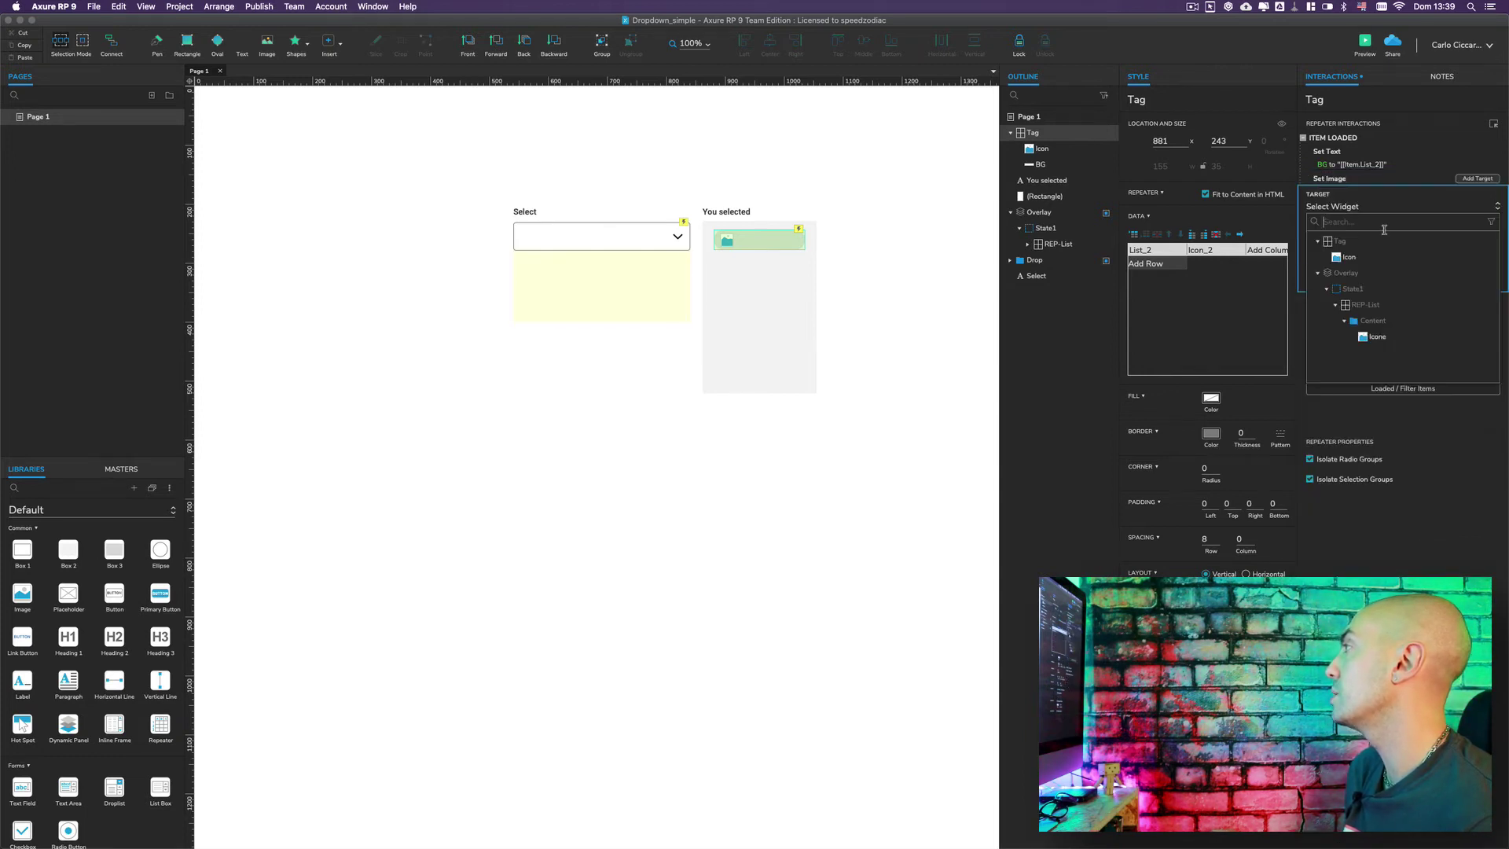
left_click(1375, 338)
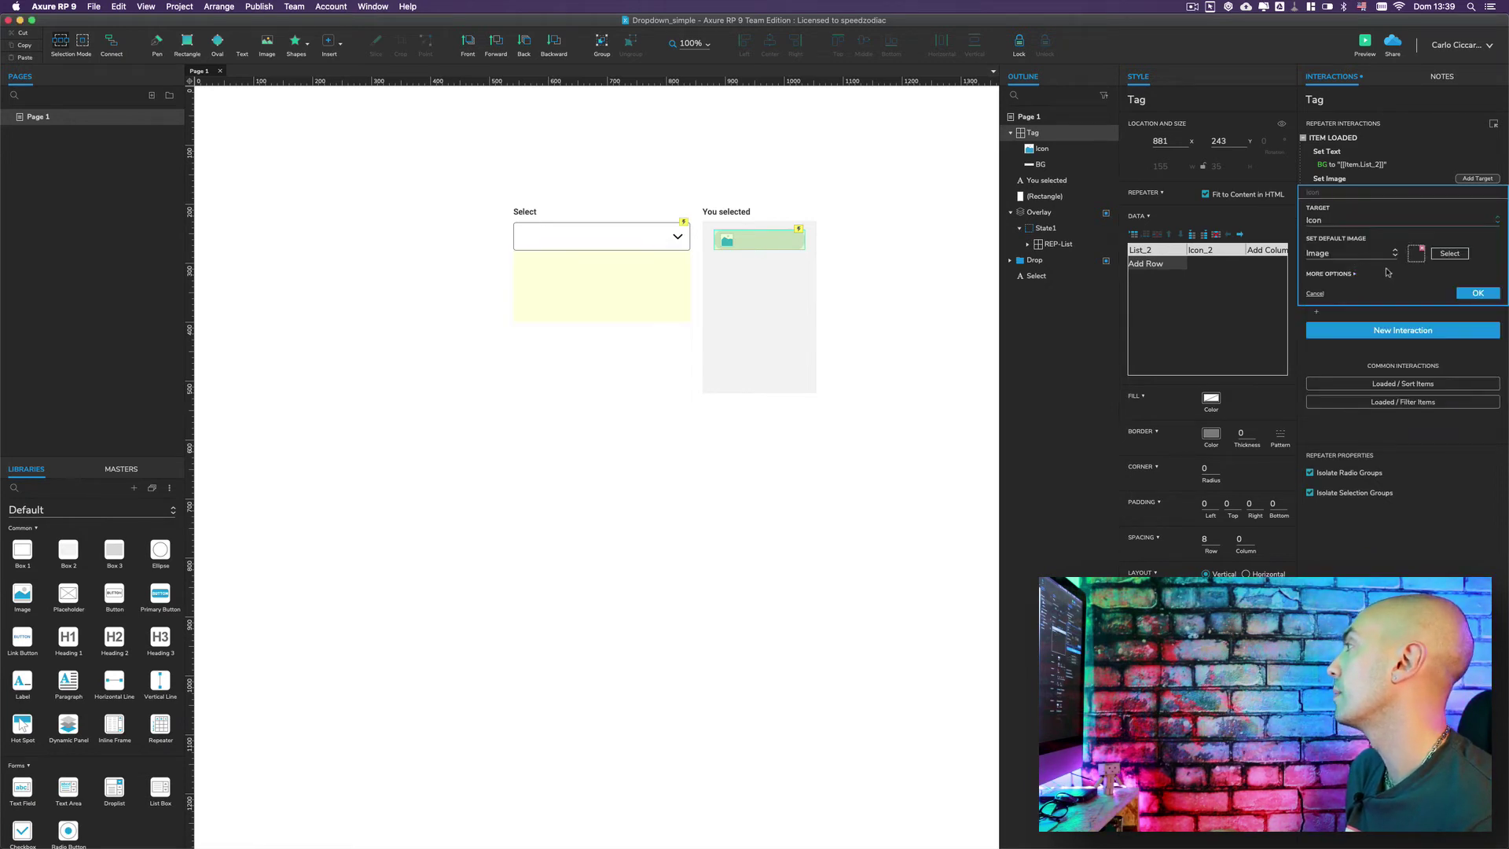
left_click(1372, 252)
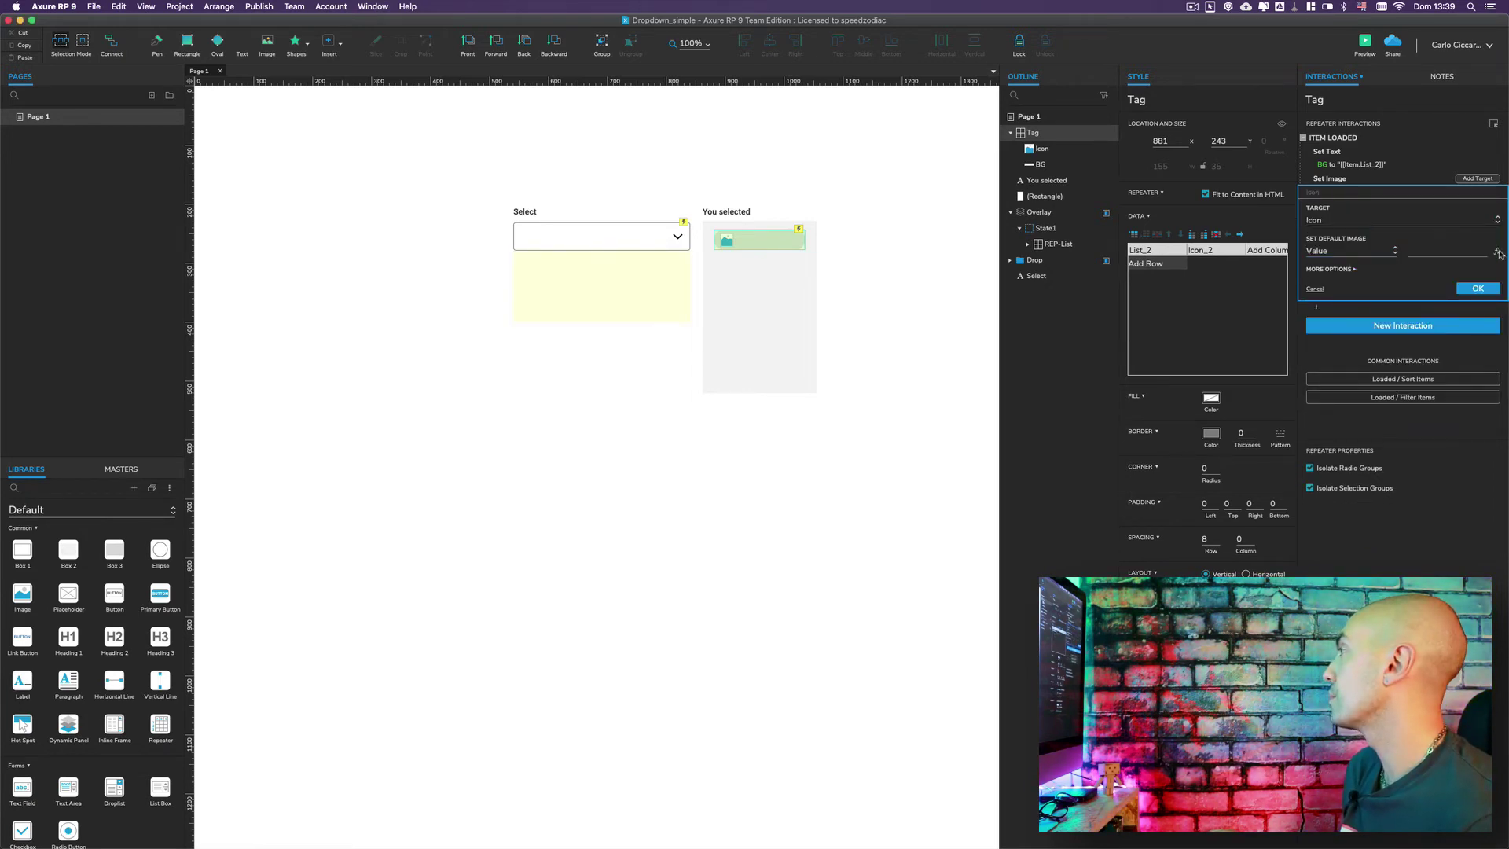
left_click(1497, 252)
left_click(605, 367)
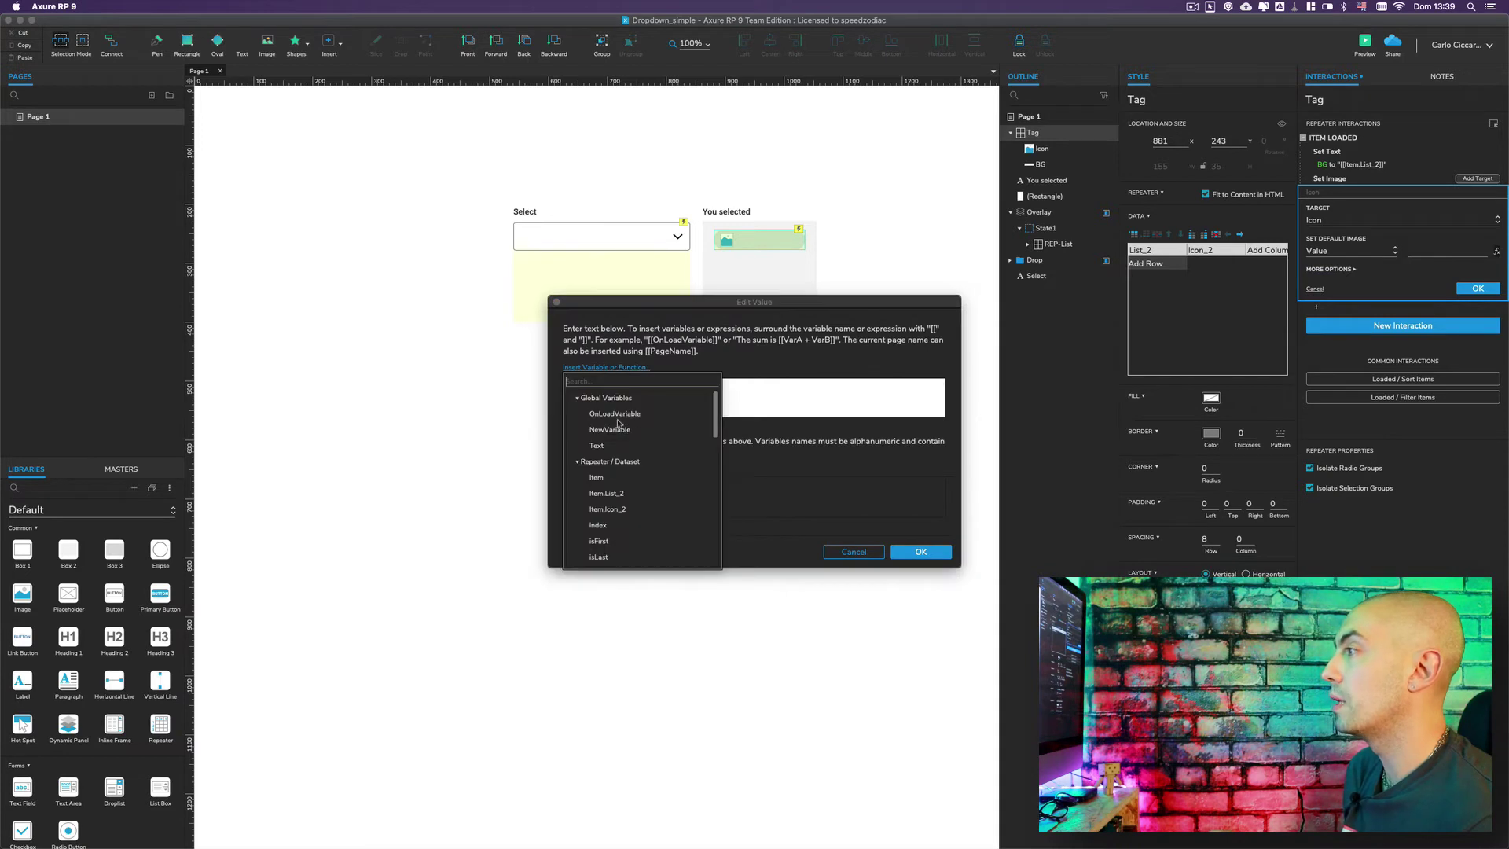
left_click(614, 511)
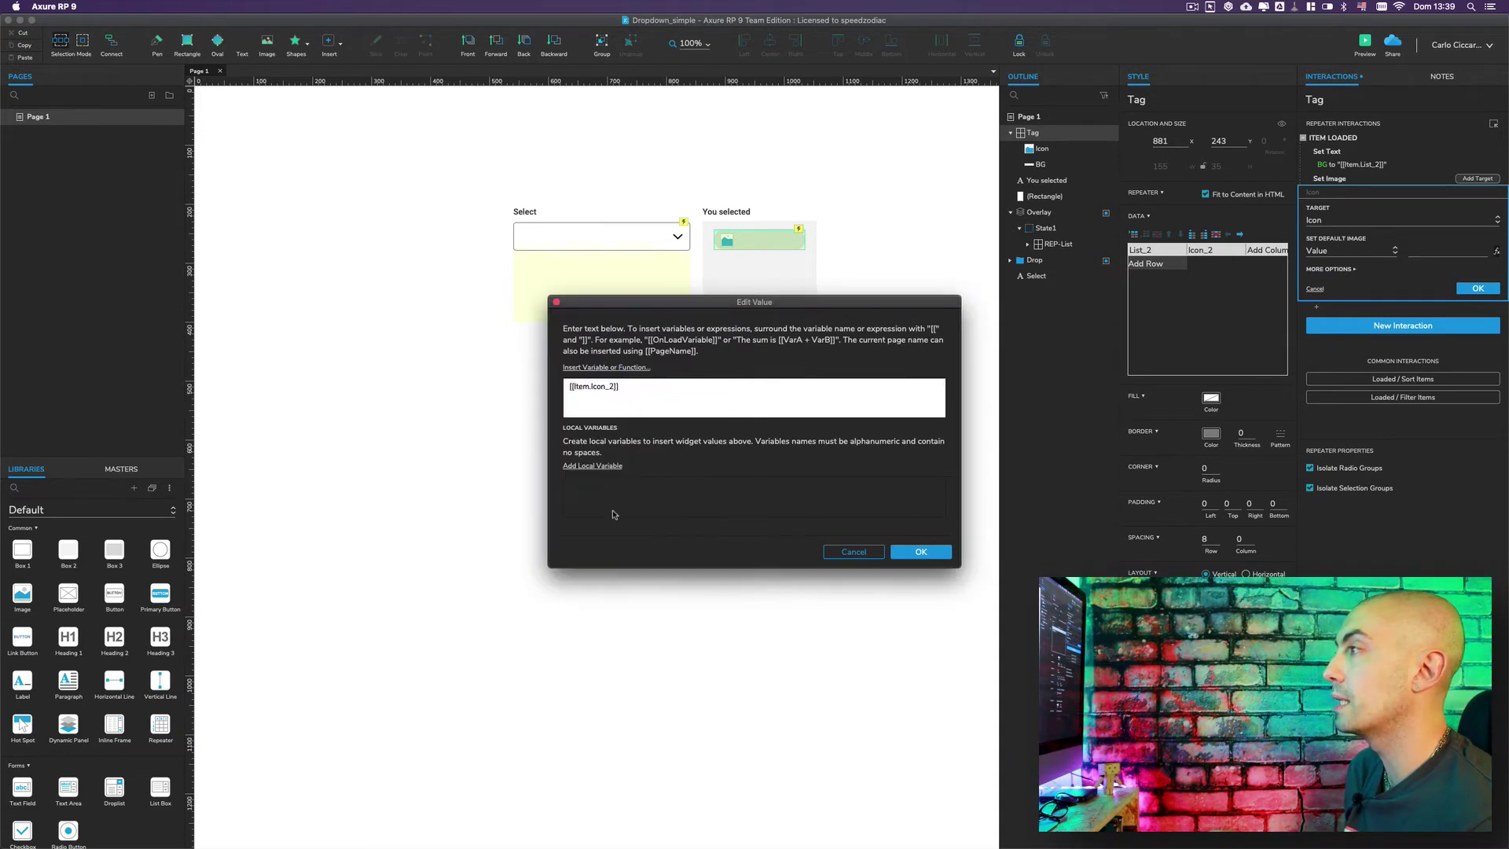
left_click(920, 552)
left_click(1467, 289)
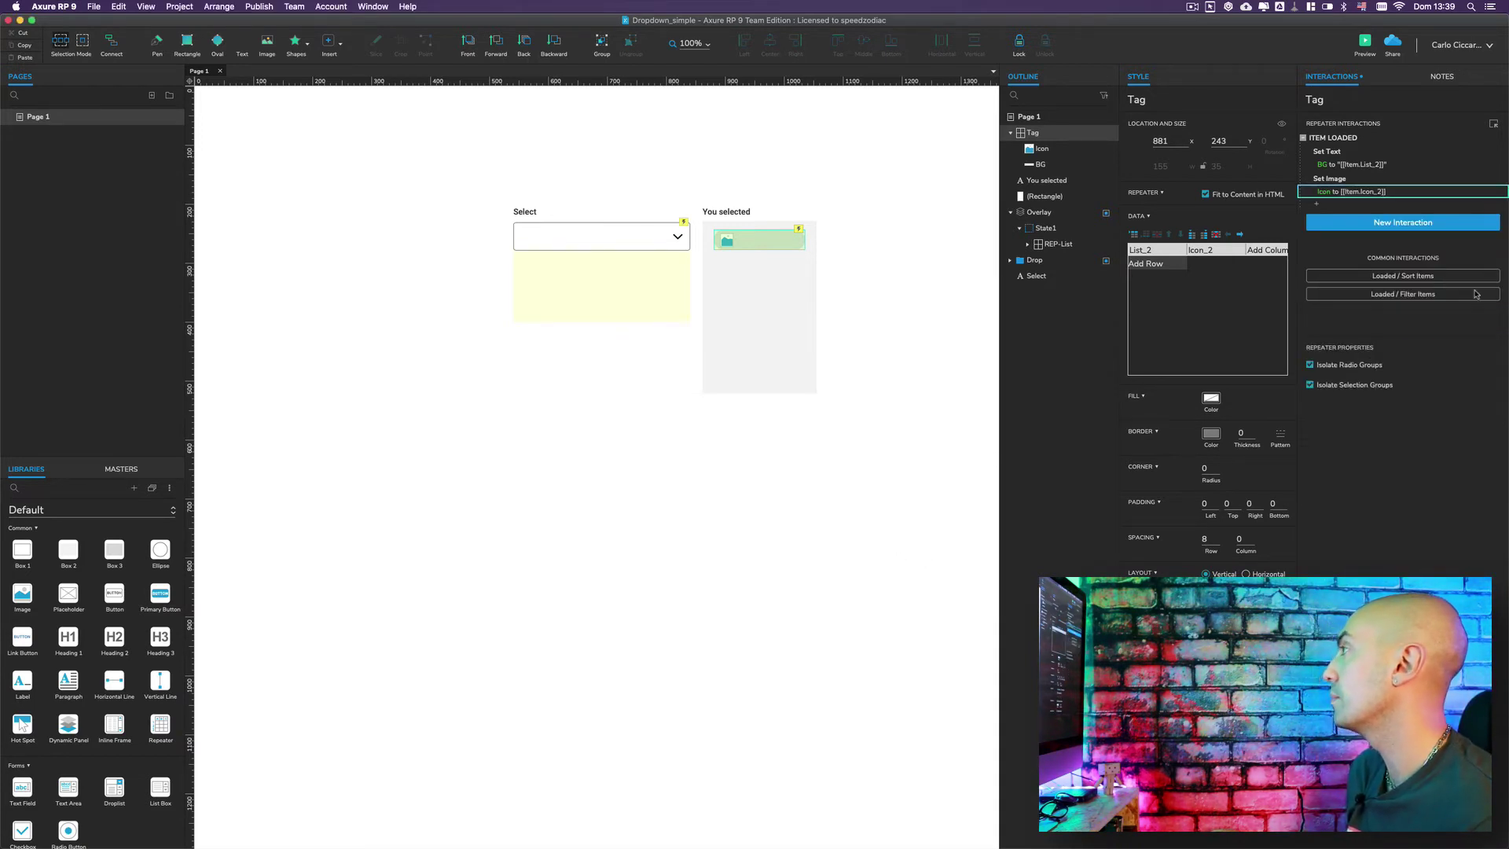
left_click(902, 336)
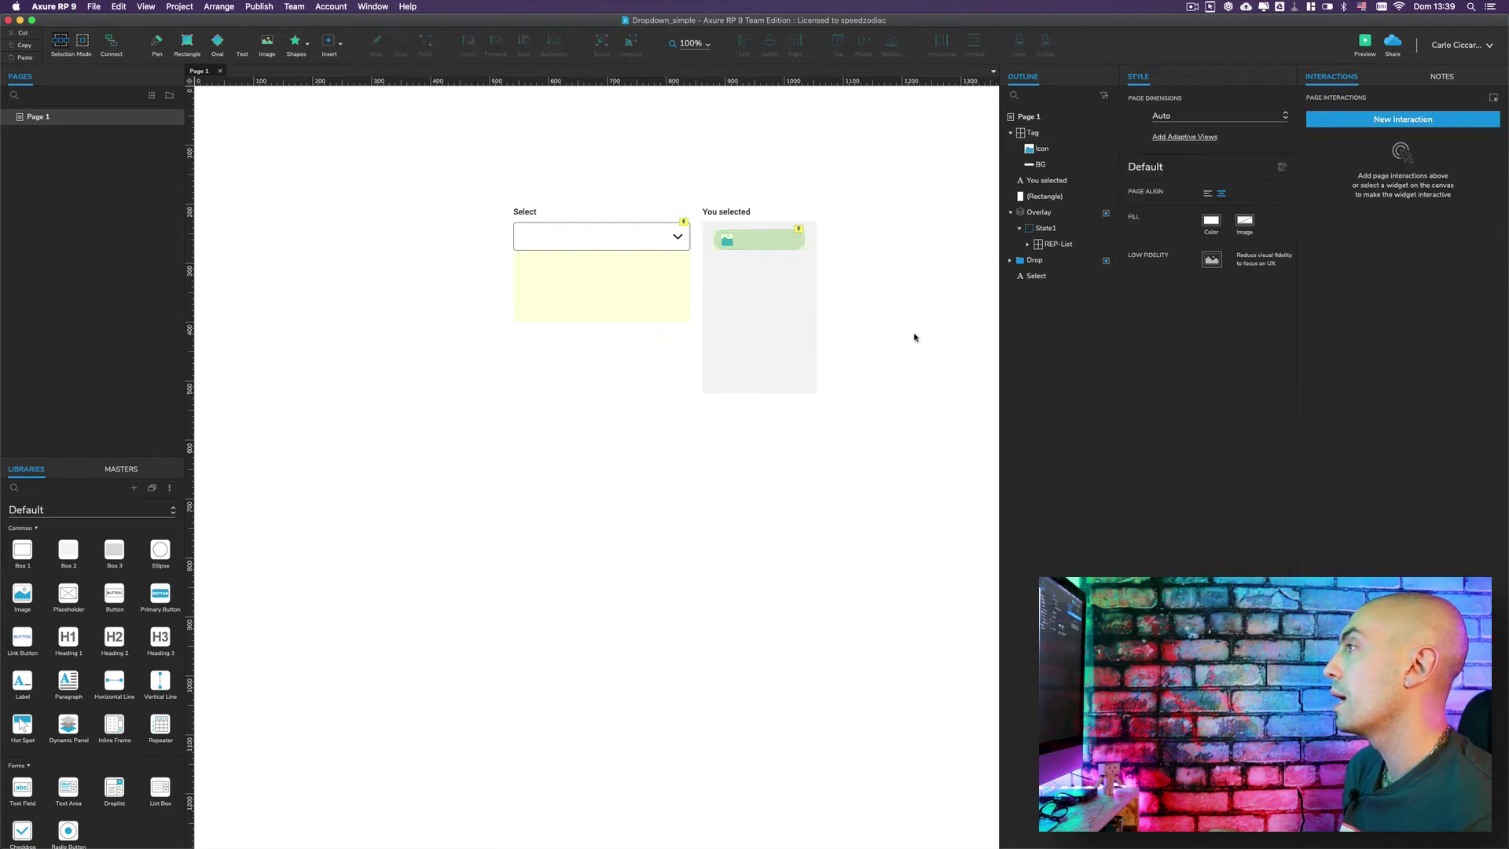
Step: Open the REP-List repeater's item, expand its Content group and select that group
double_click(1057, 243)
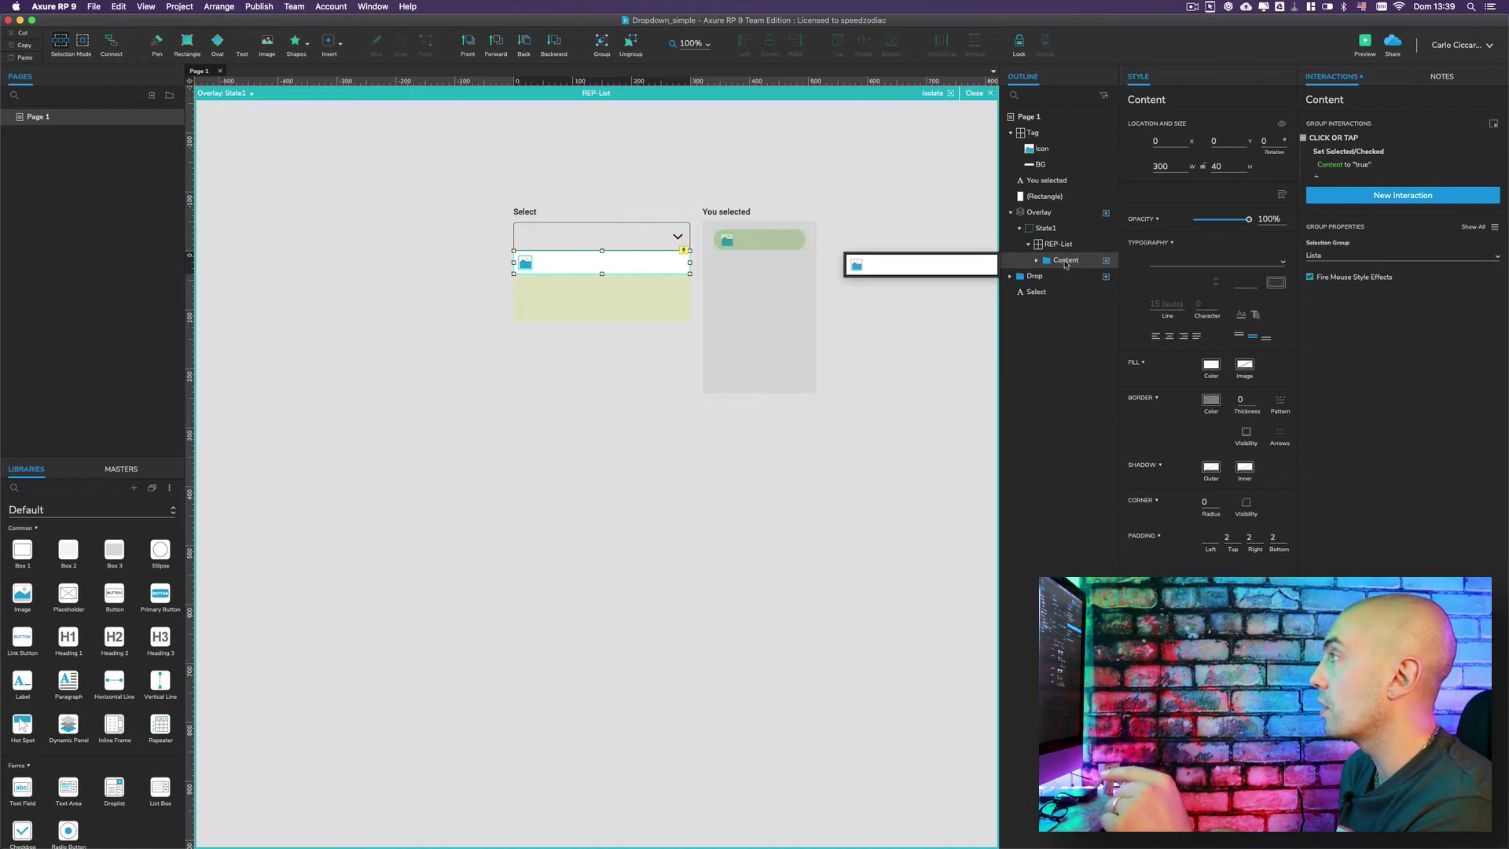
left_click(1036, 260)
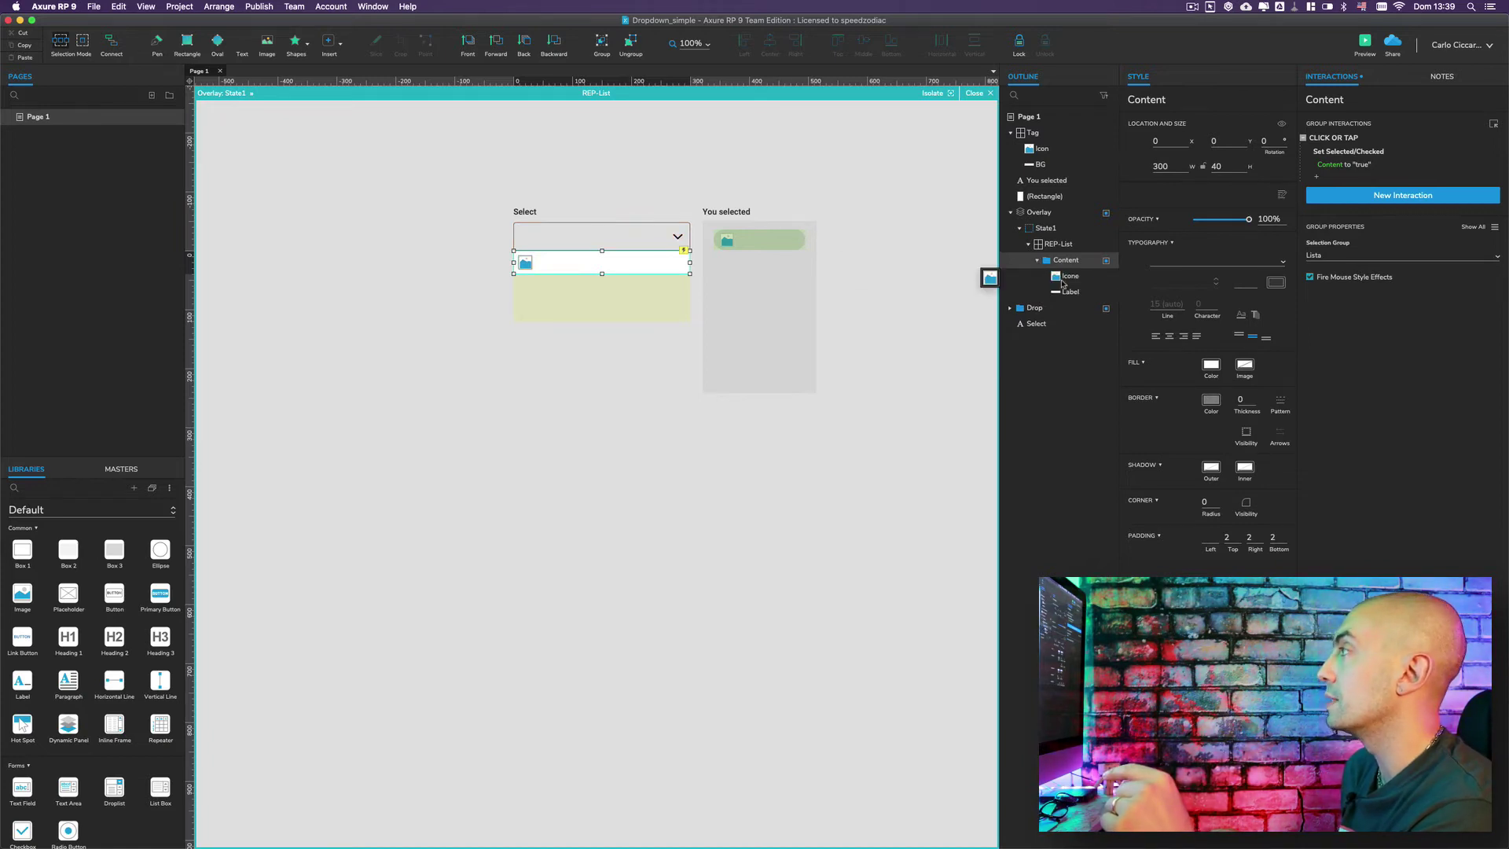
left_click(1064, 278)
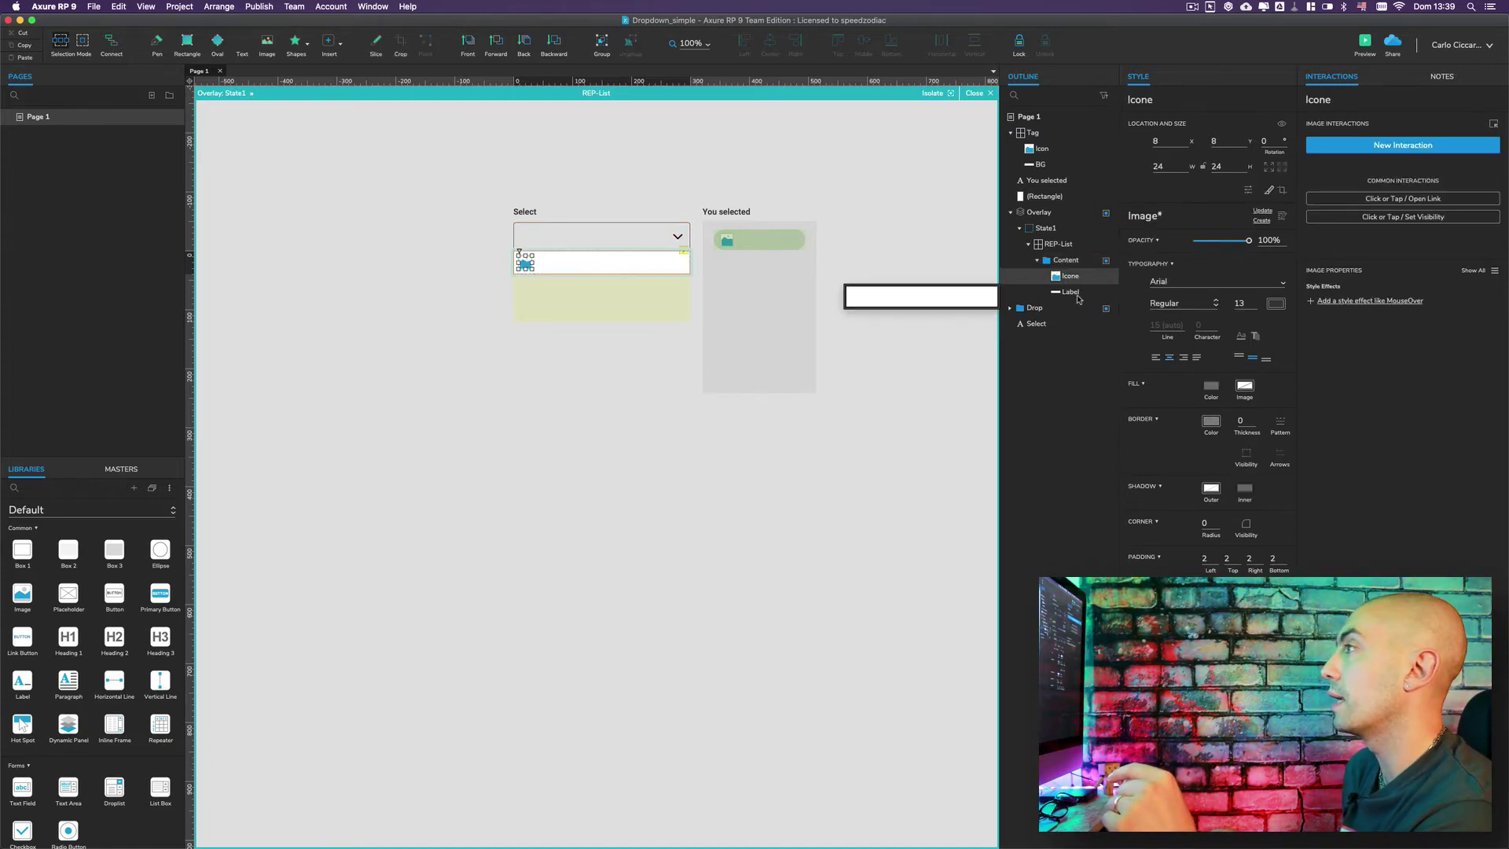
left_click(1077, 293)
left_click(1034, 255)
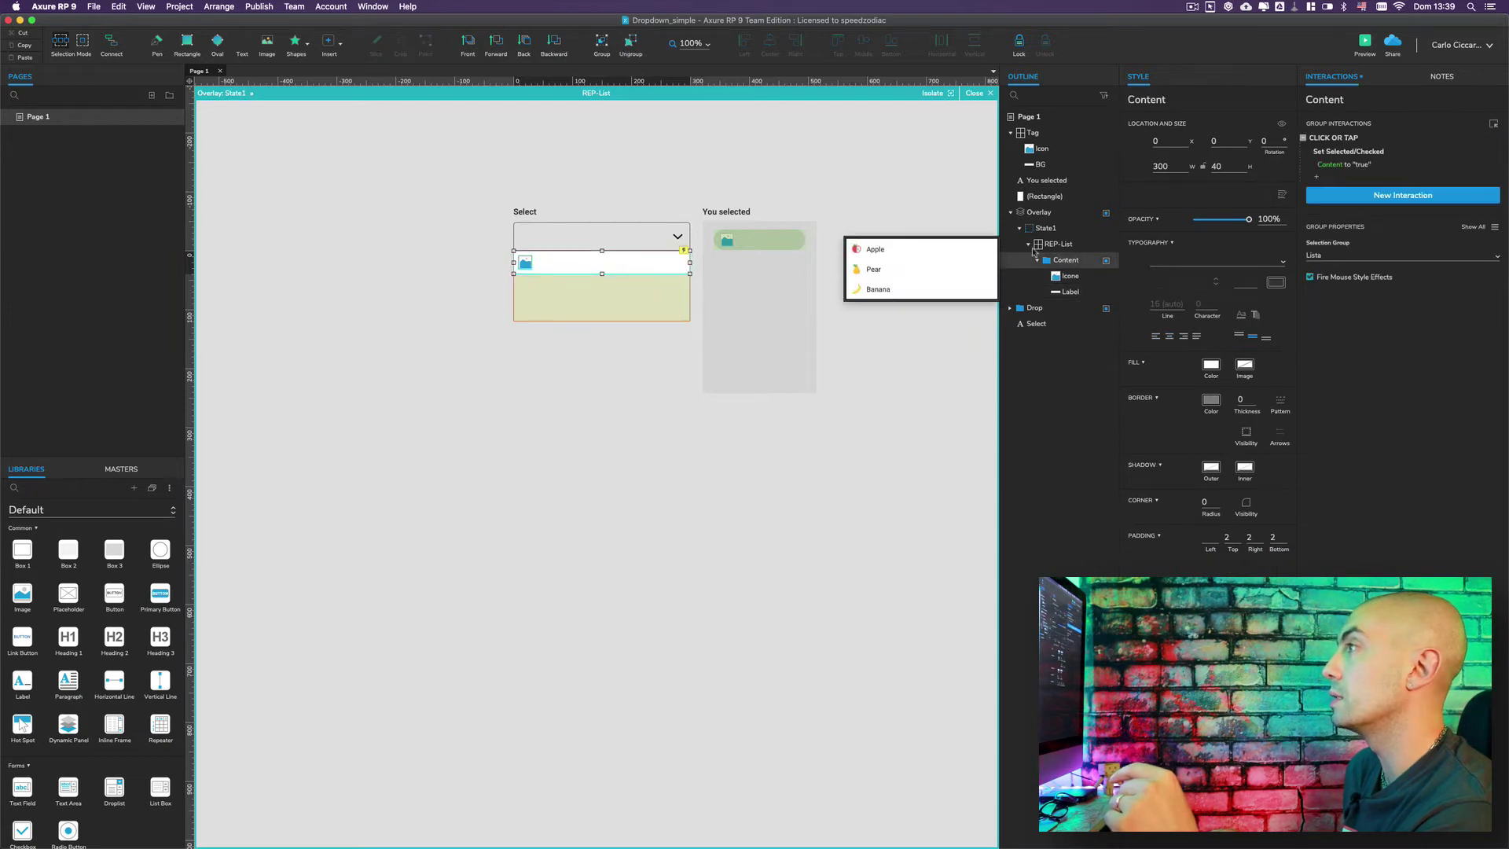
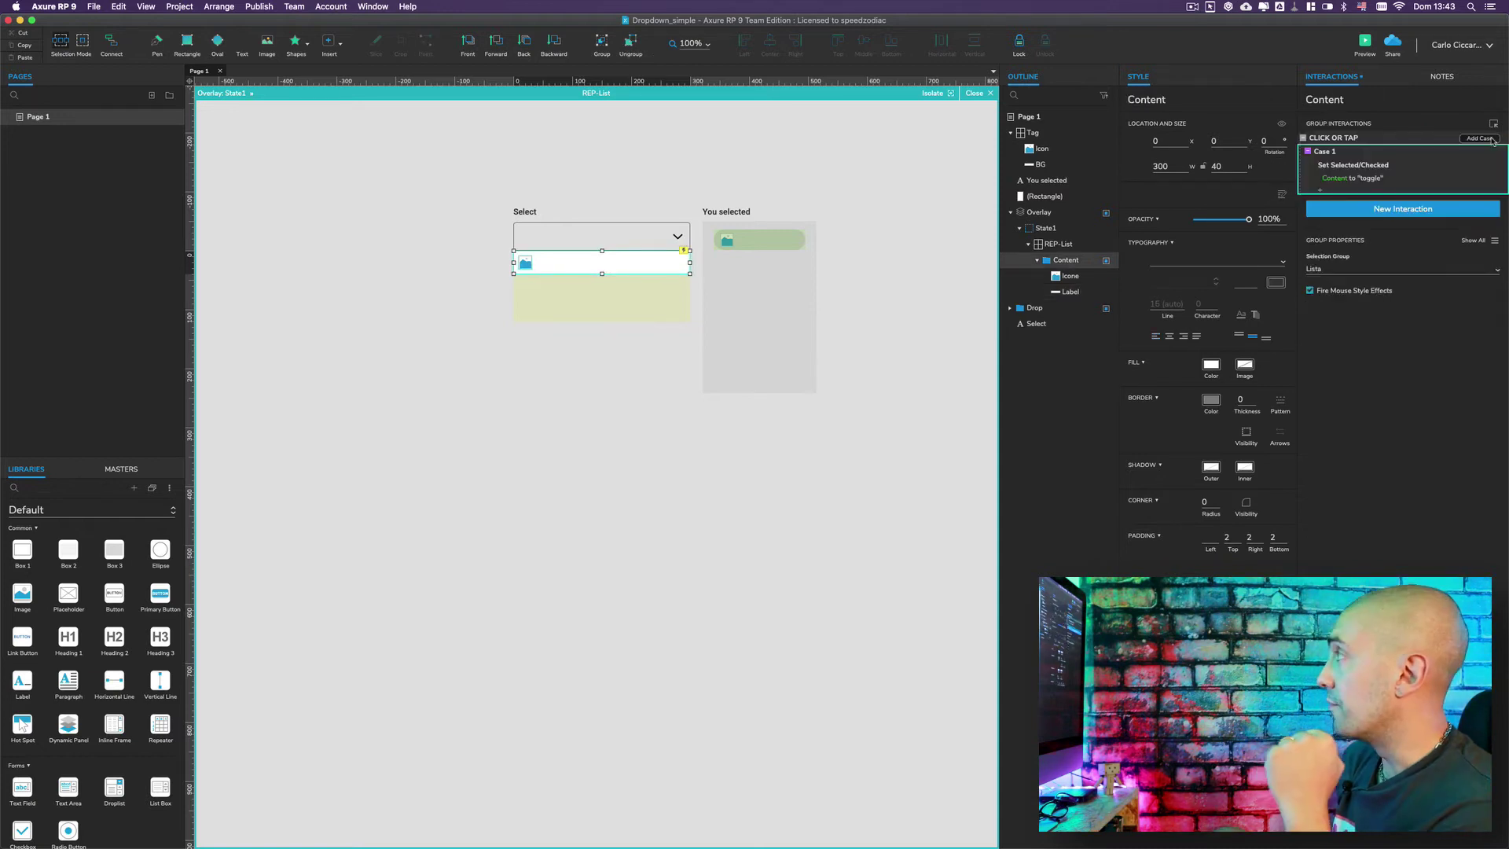
Step: Add a second click case to Content with the condition that is selected of This equals true, as an independent If
left_click(1490, 139)
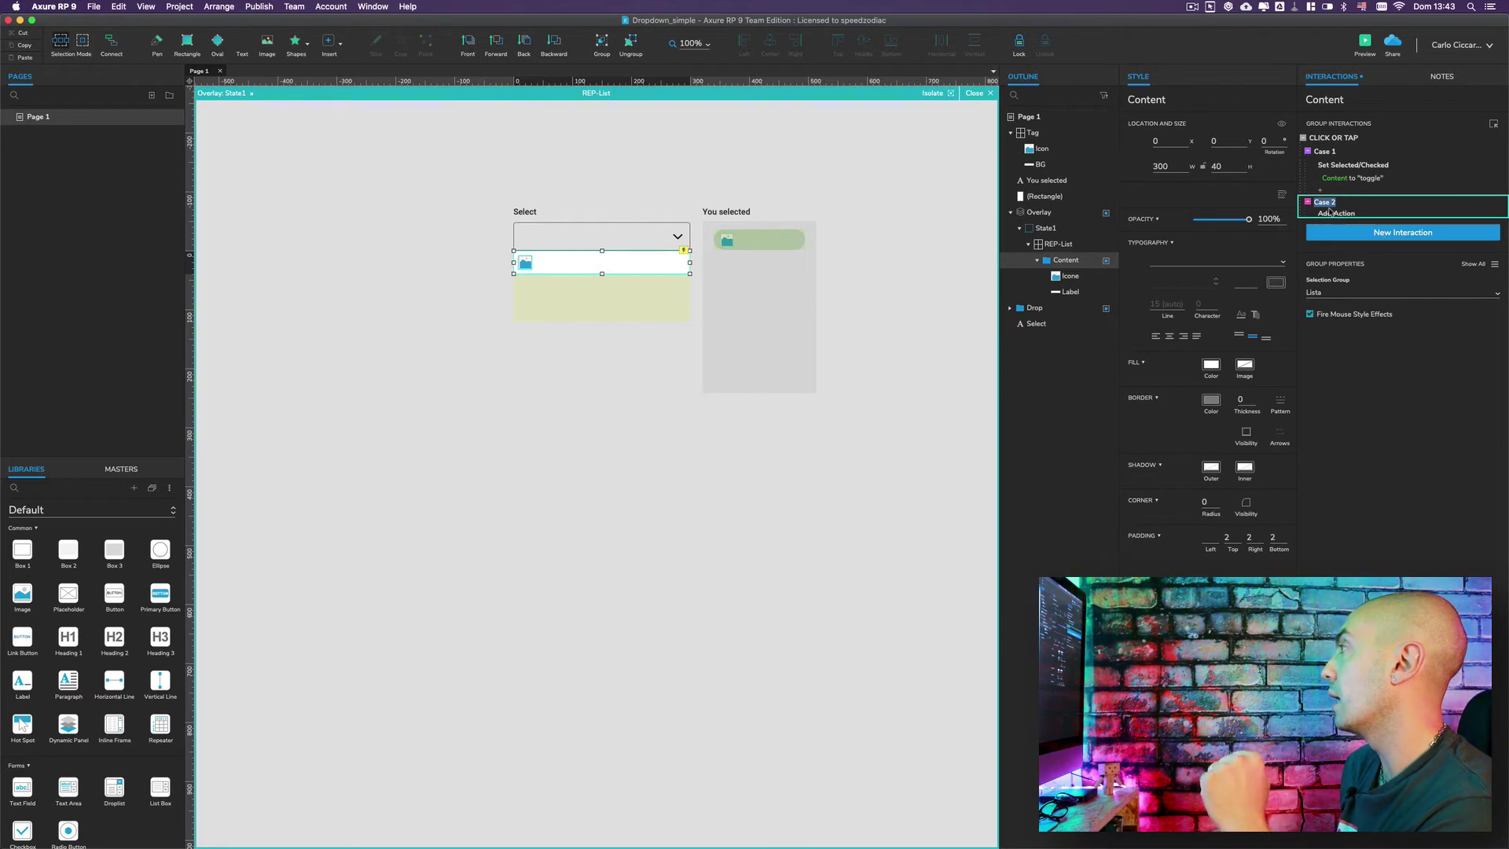
left_click(1412, 258)
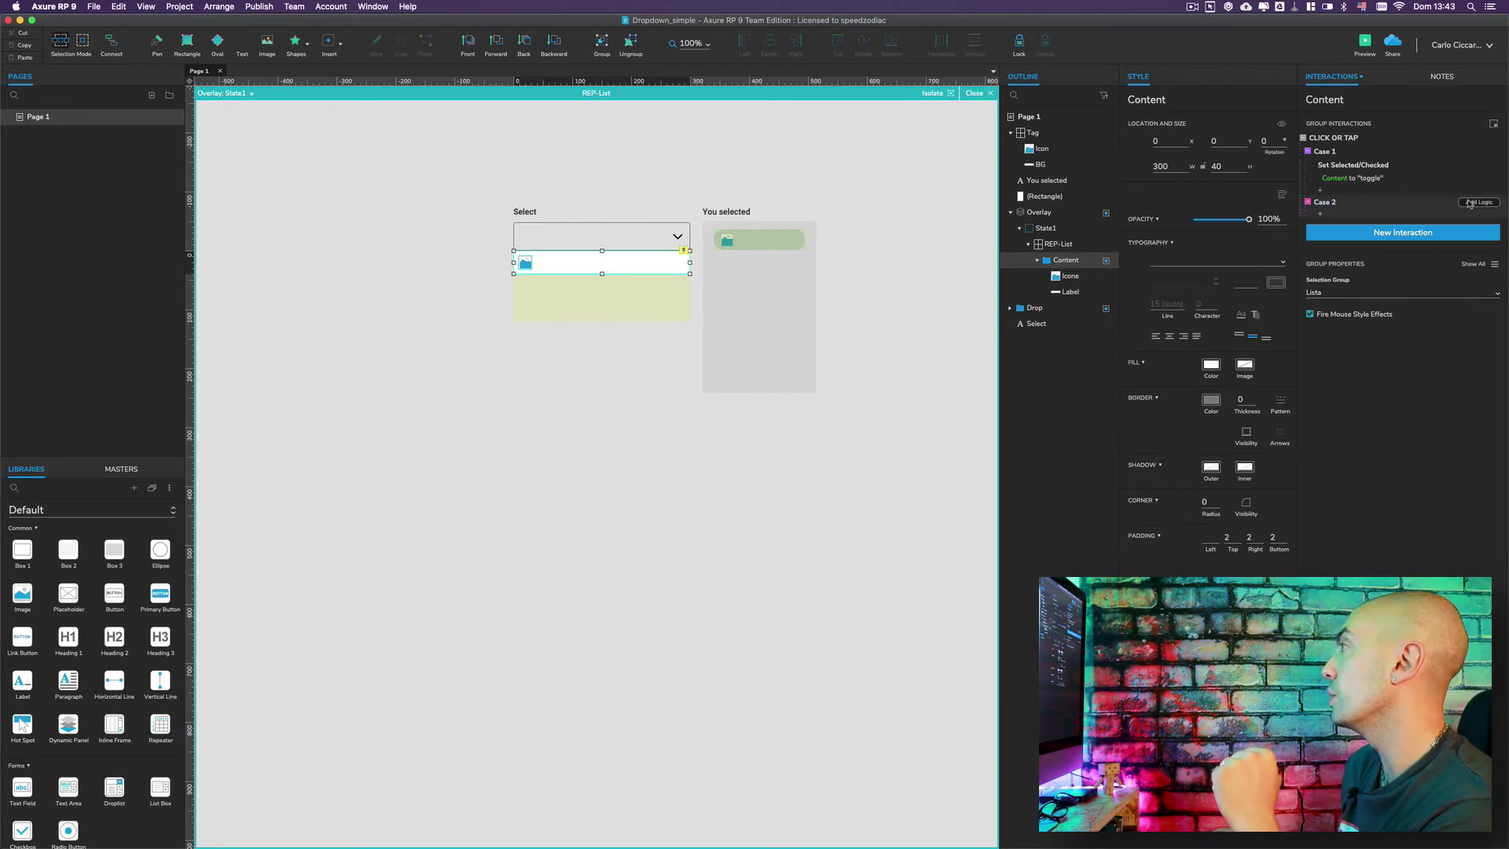
left_click(1478, 202)
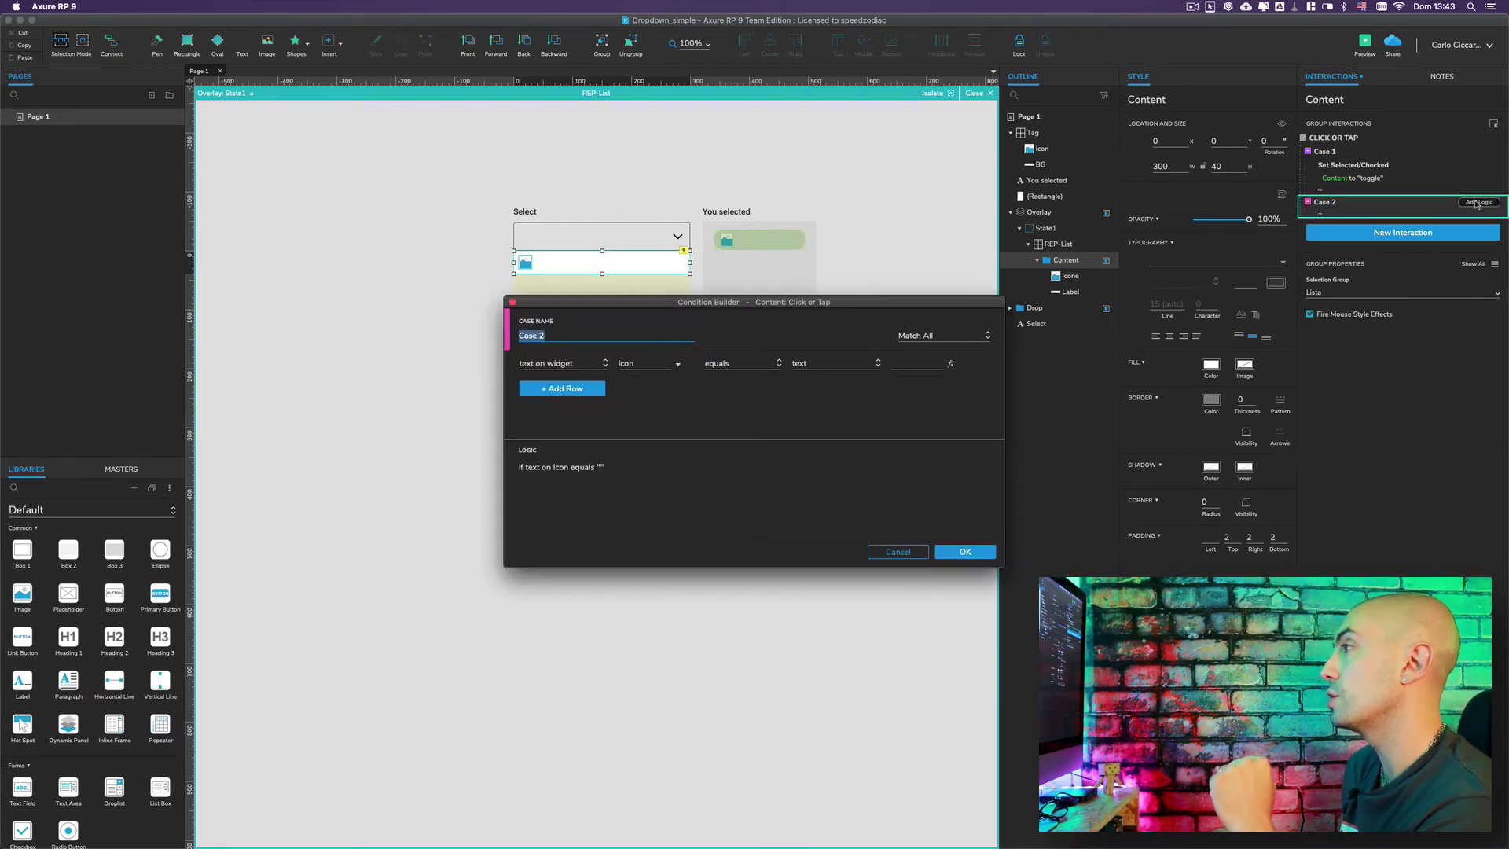
left_click(566, 364)
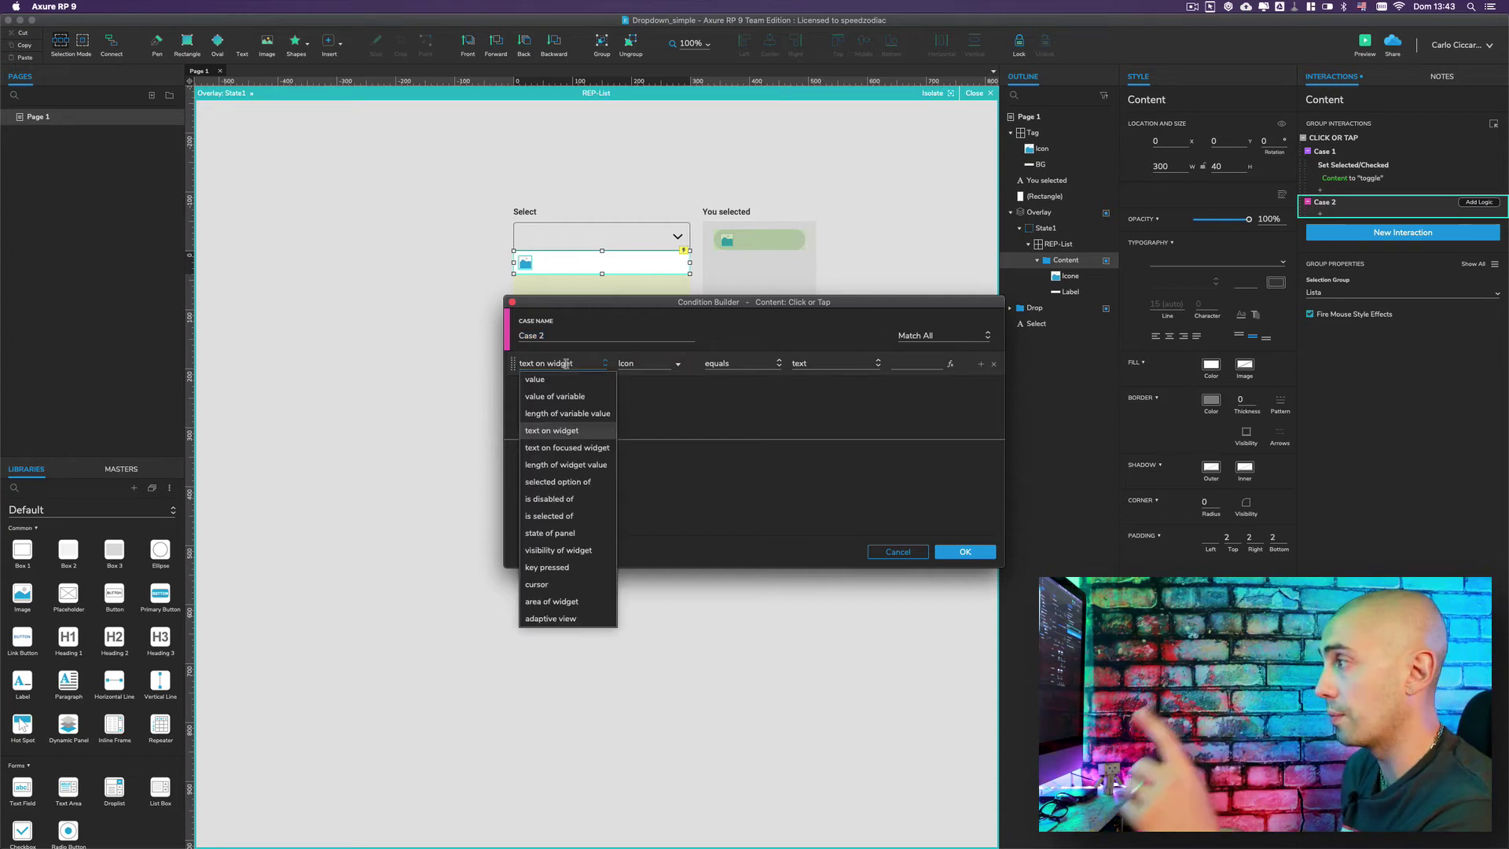
left_click(554, 517)
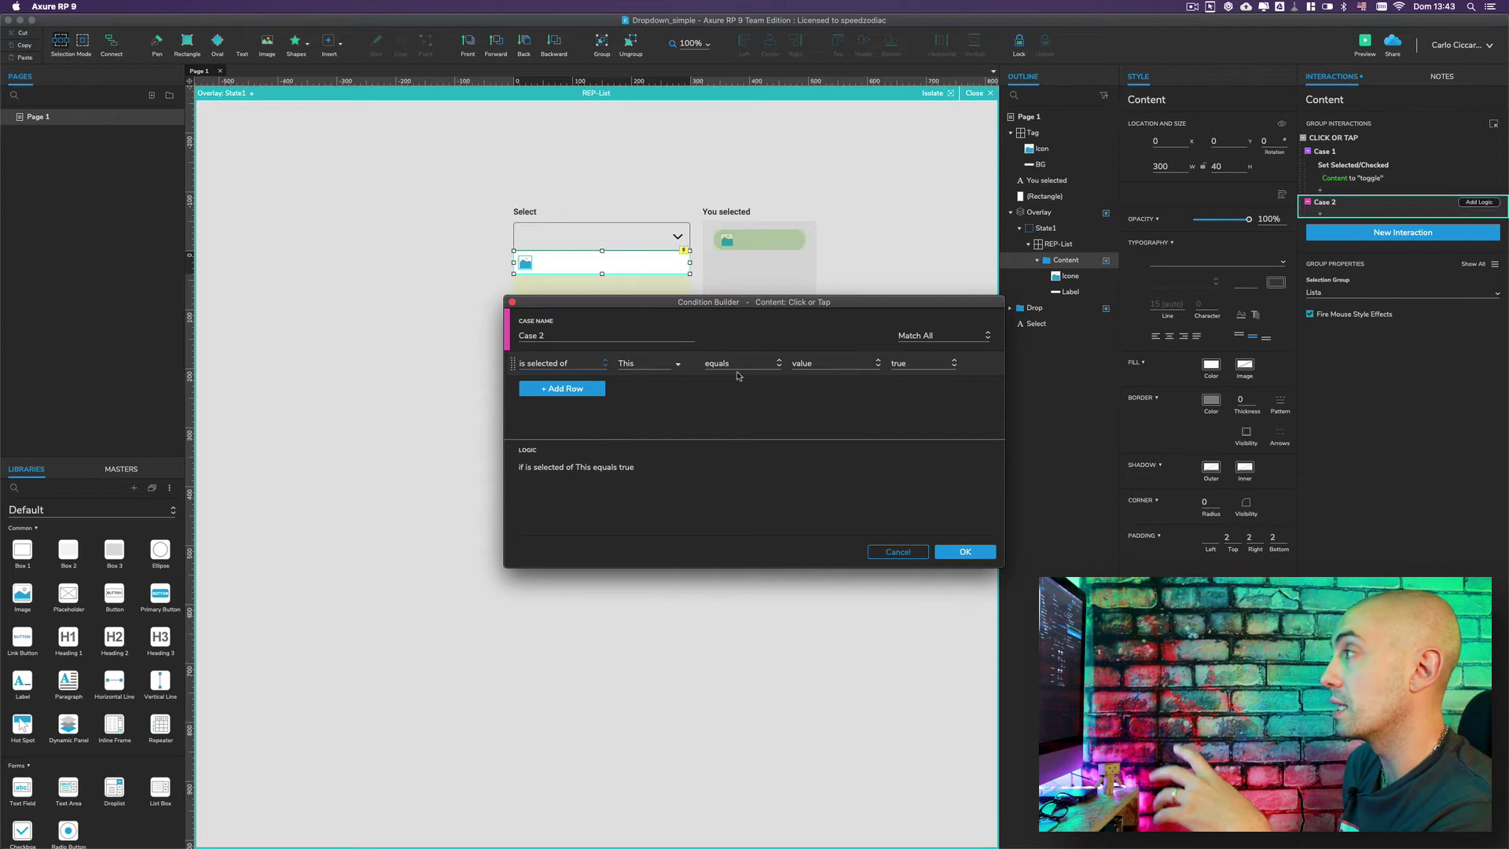
left_click(965, 551)
right_click(1441, 225)
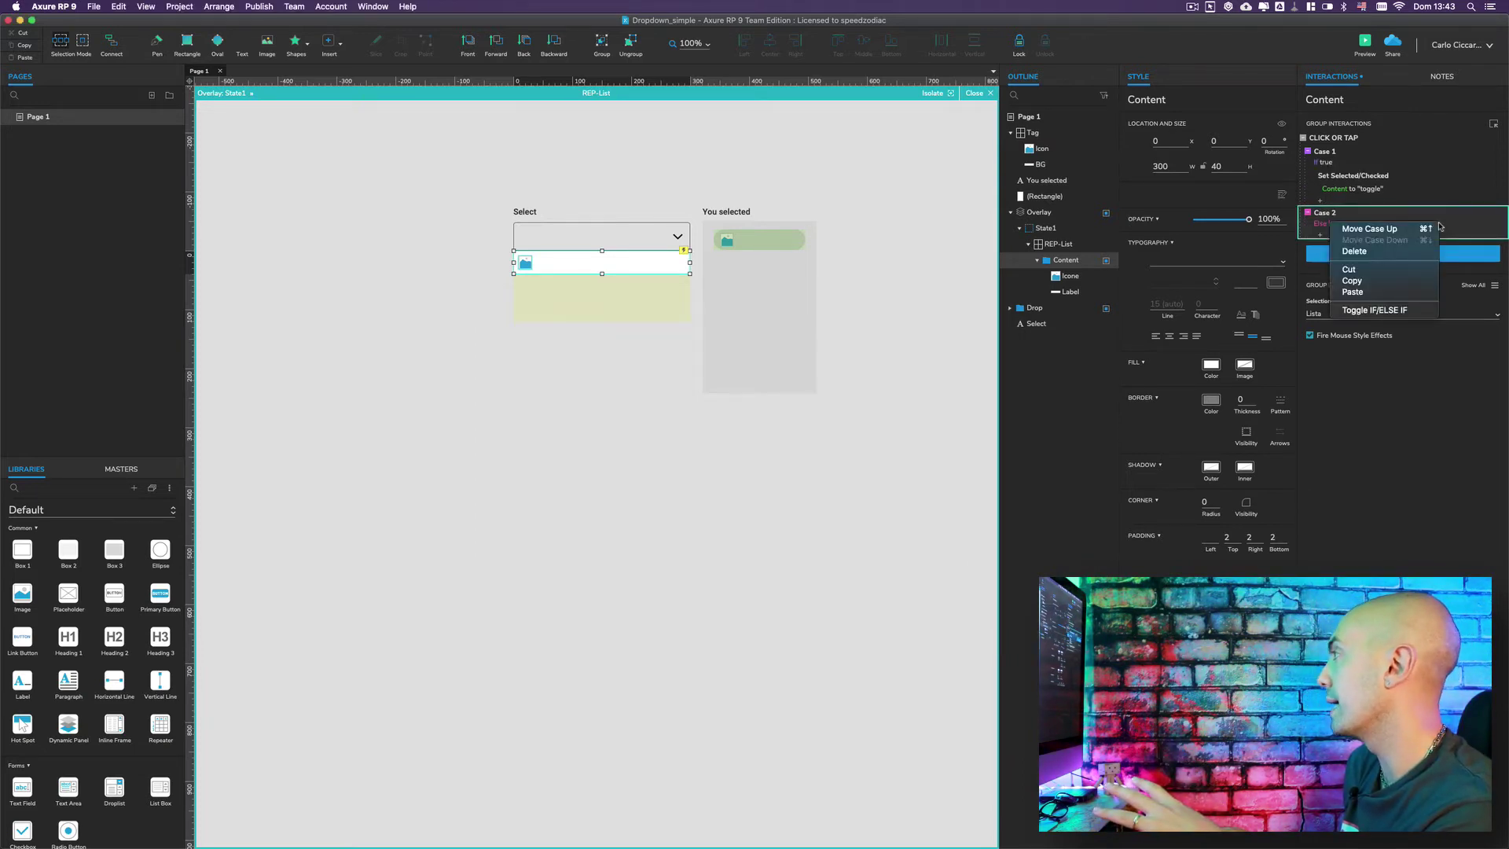
left_click(1391, 311)
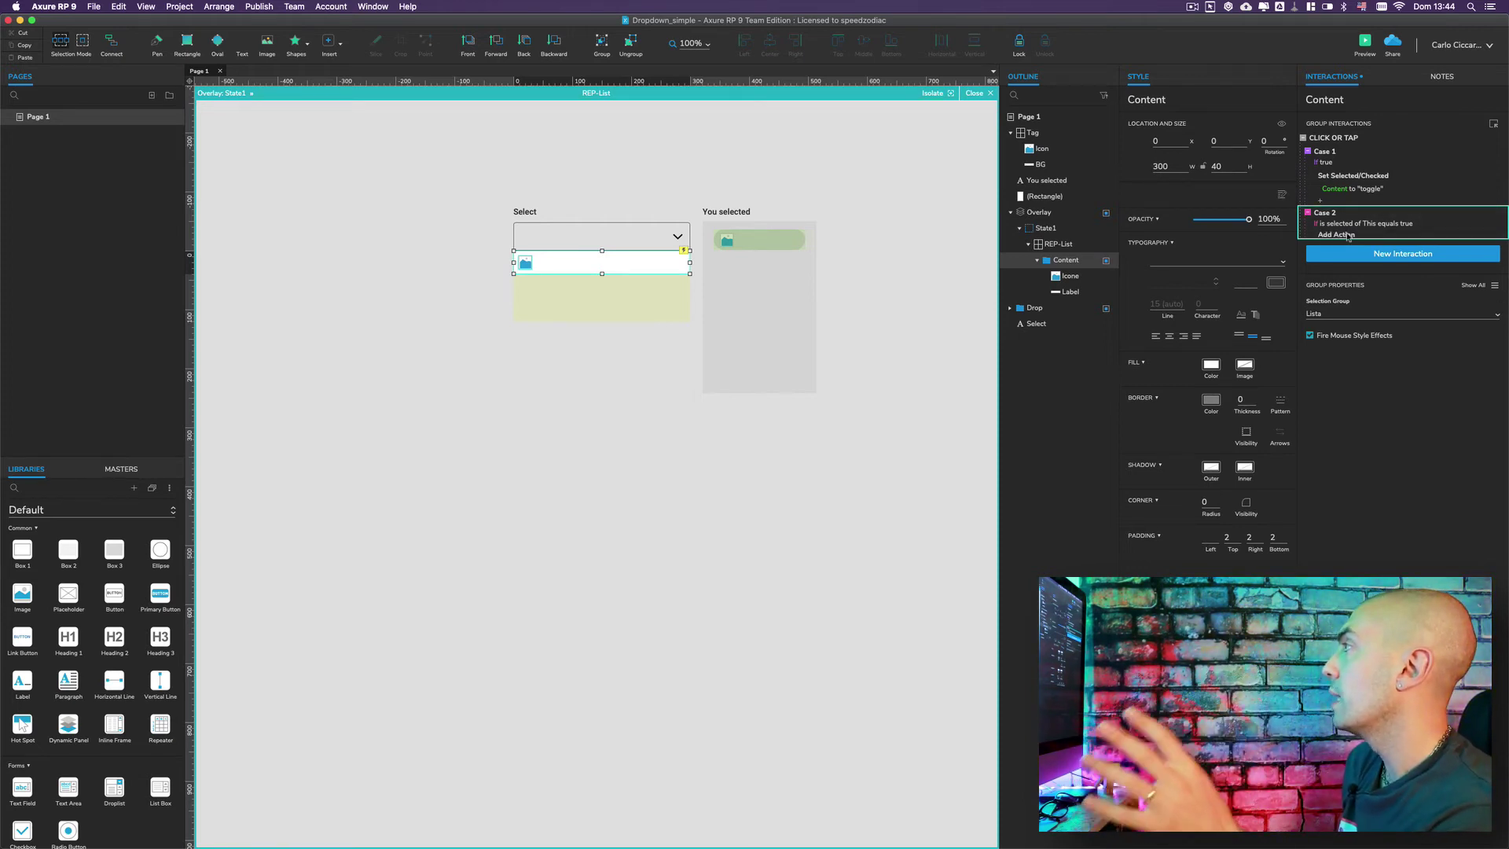
Step: Add an Add Rows action for the Tag repeater to Case 2, with a new row whose List_2 value is [[Item.List_1]]
left_click(1346, 235)
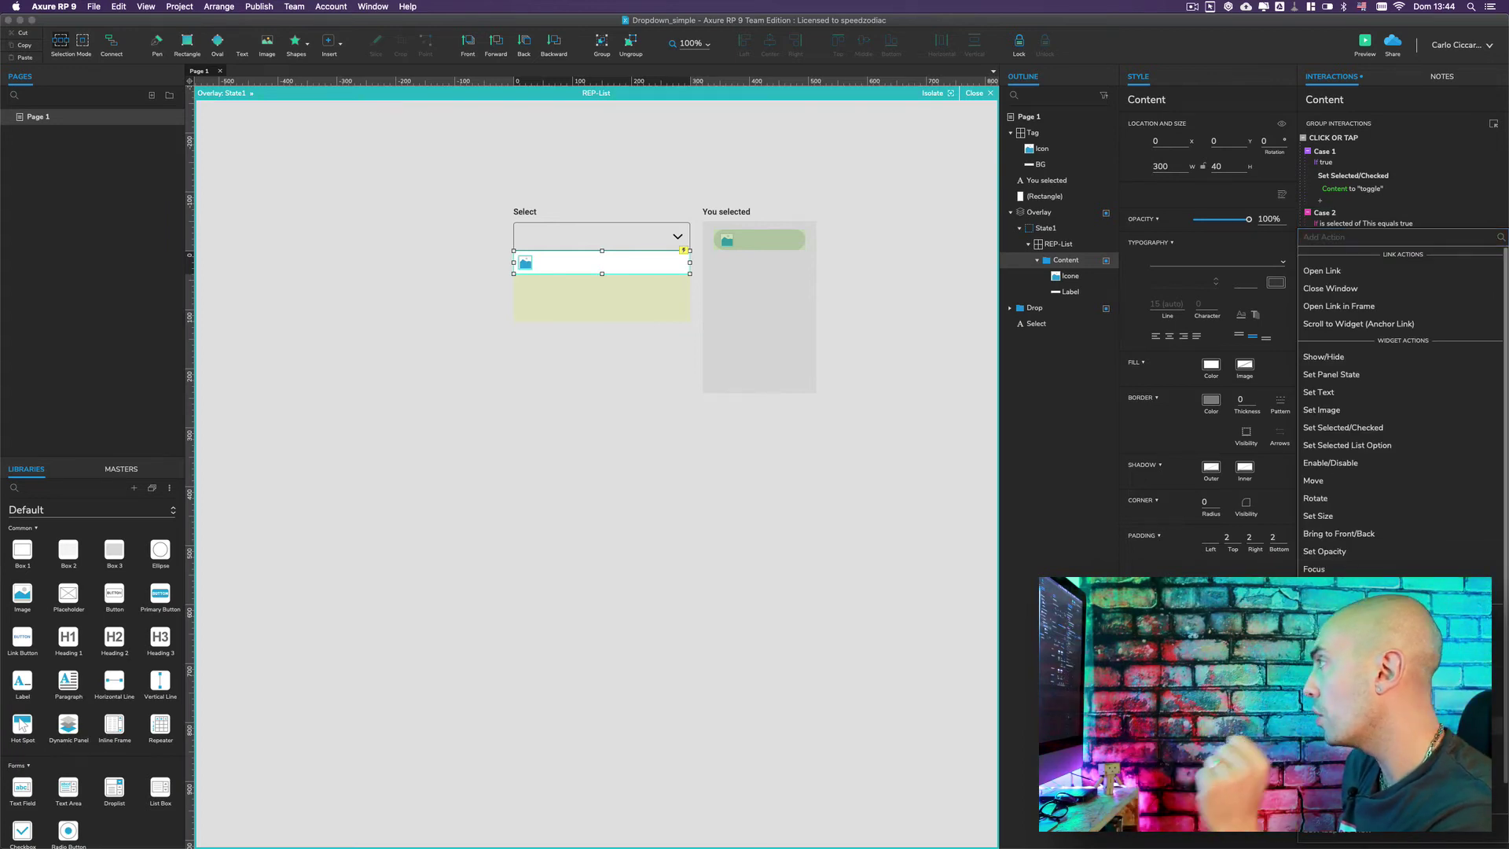
left_click(1328, 727)
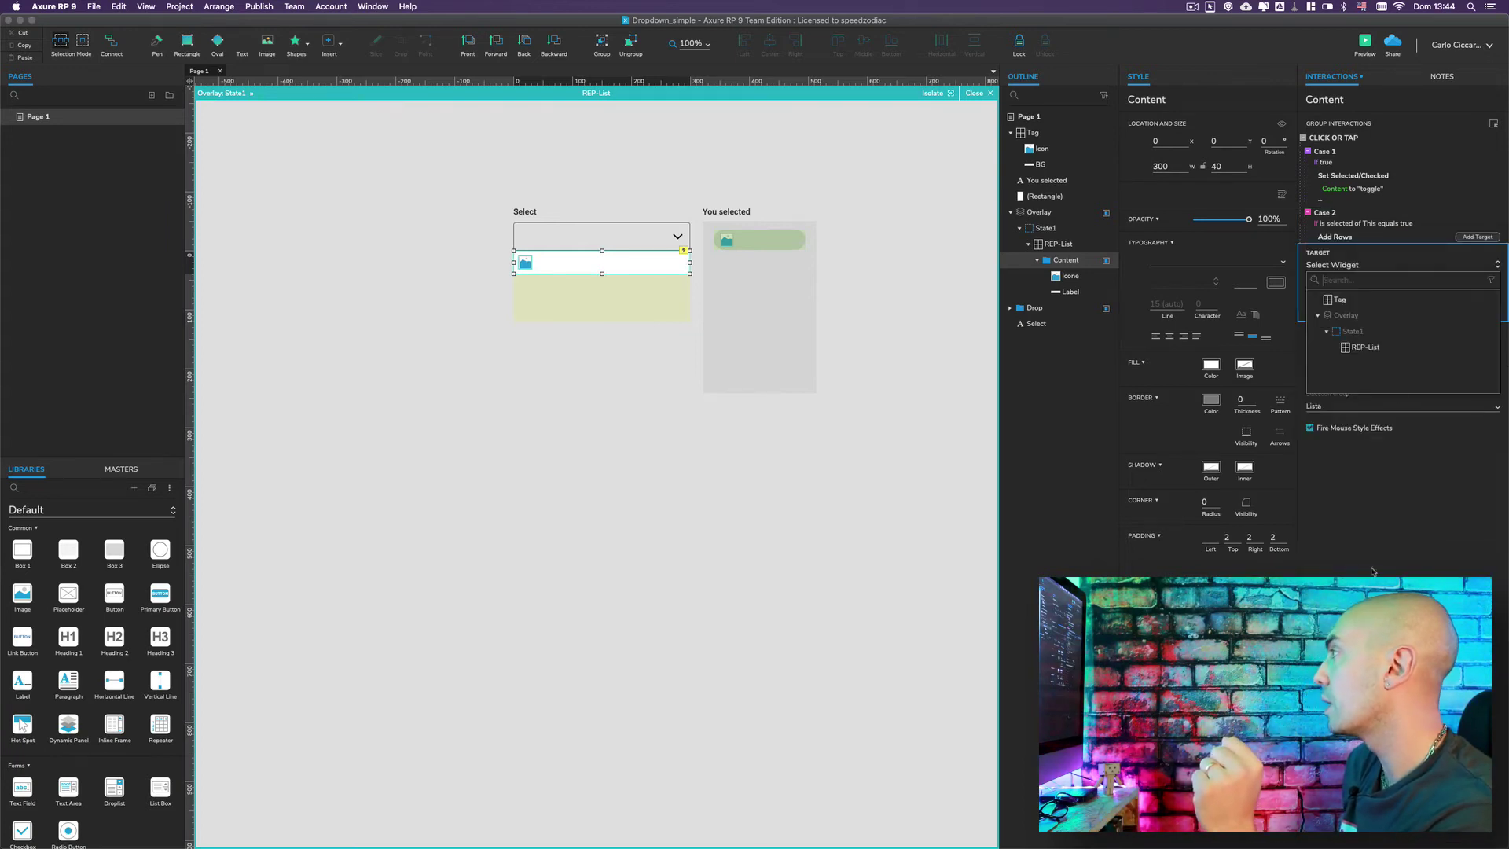
left_click(1350, 301)
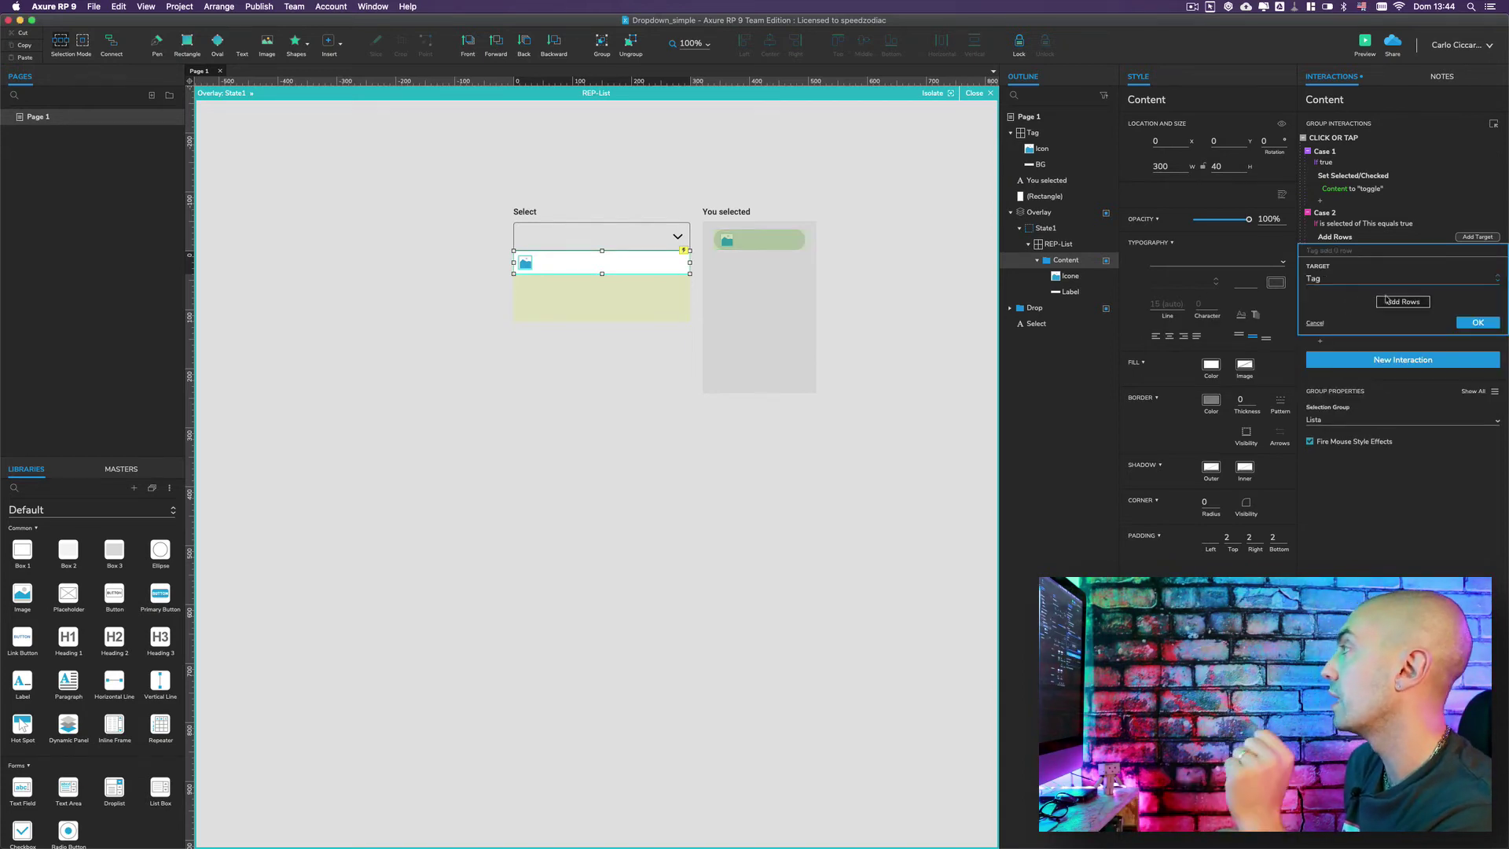
left_click(1414, 305)
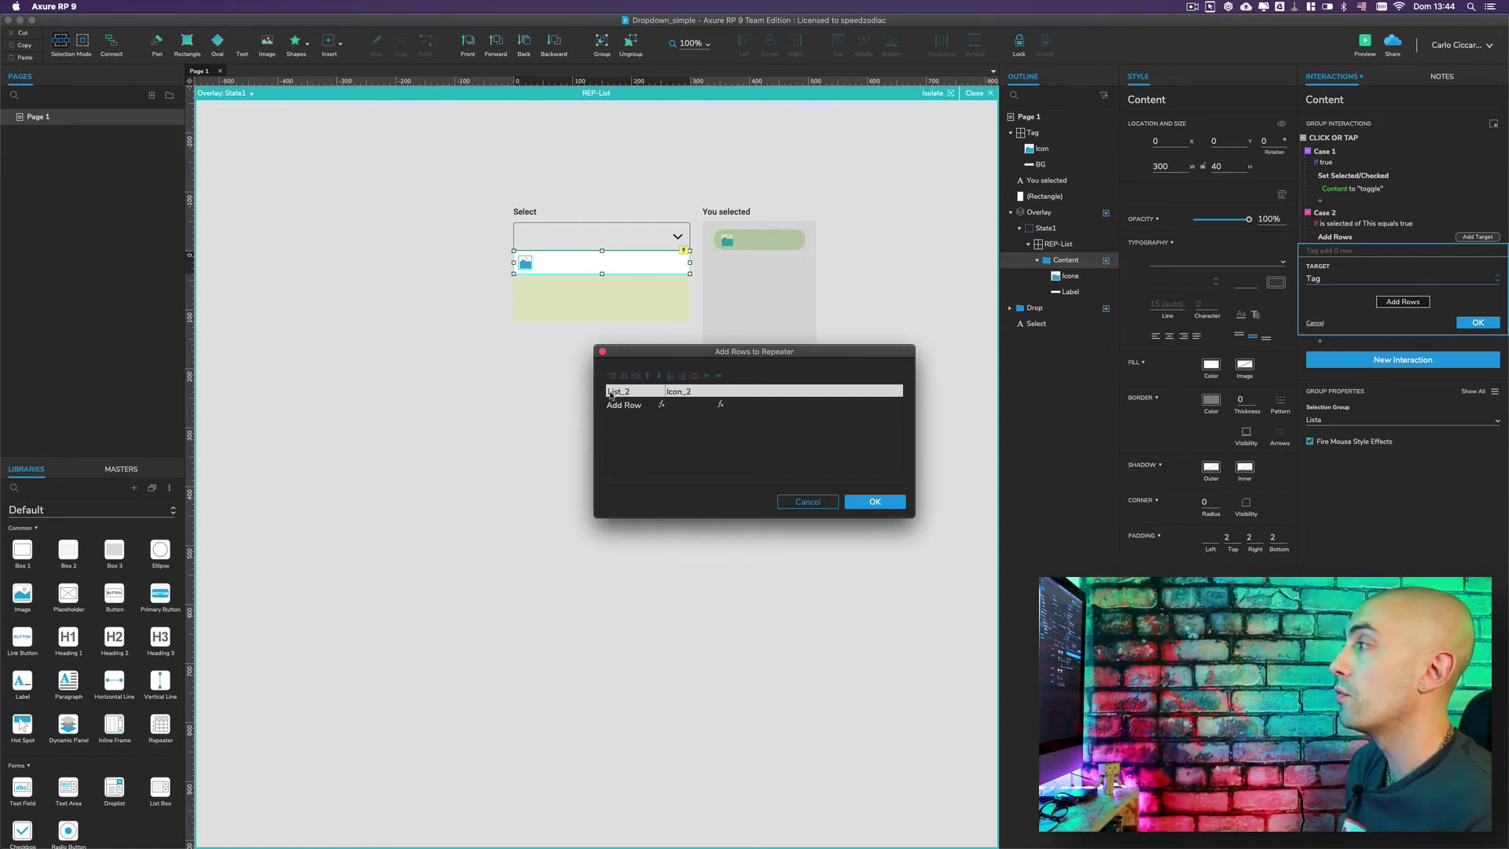
left_click(662, 404)
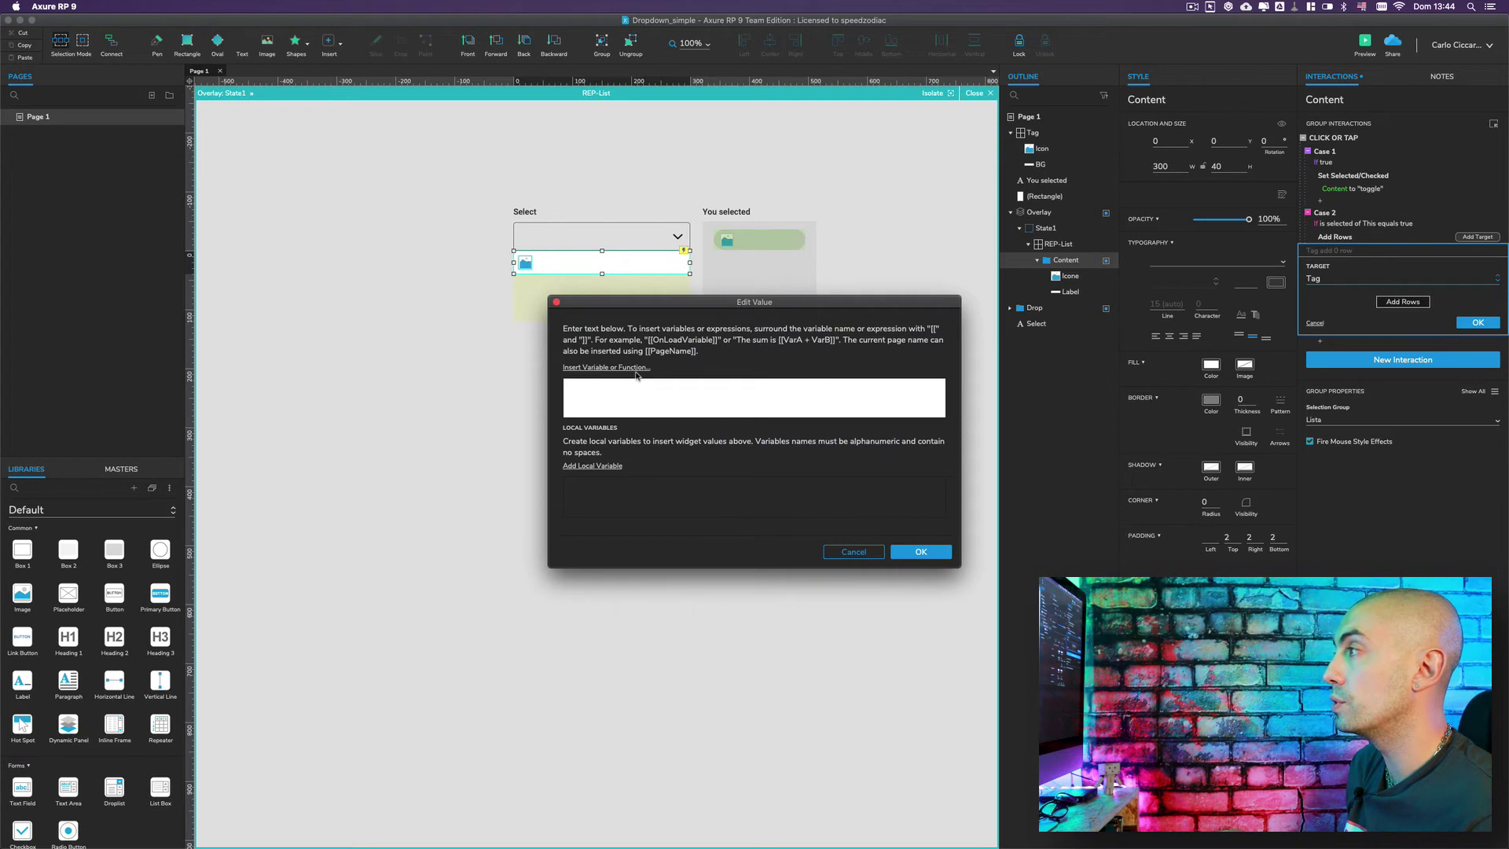
left_click(636, 368)
left_click(612, 500)
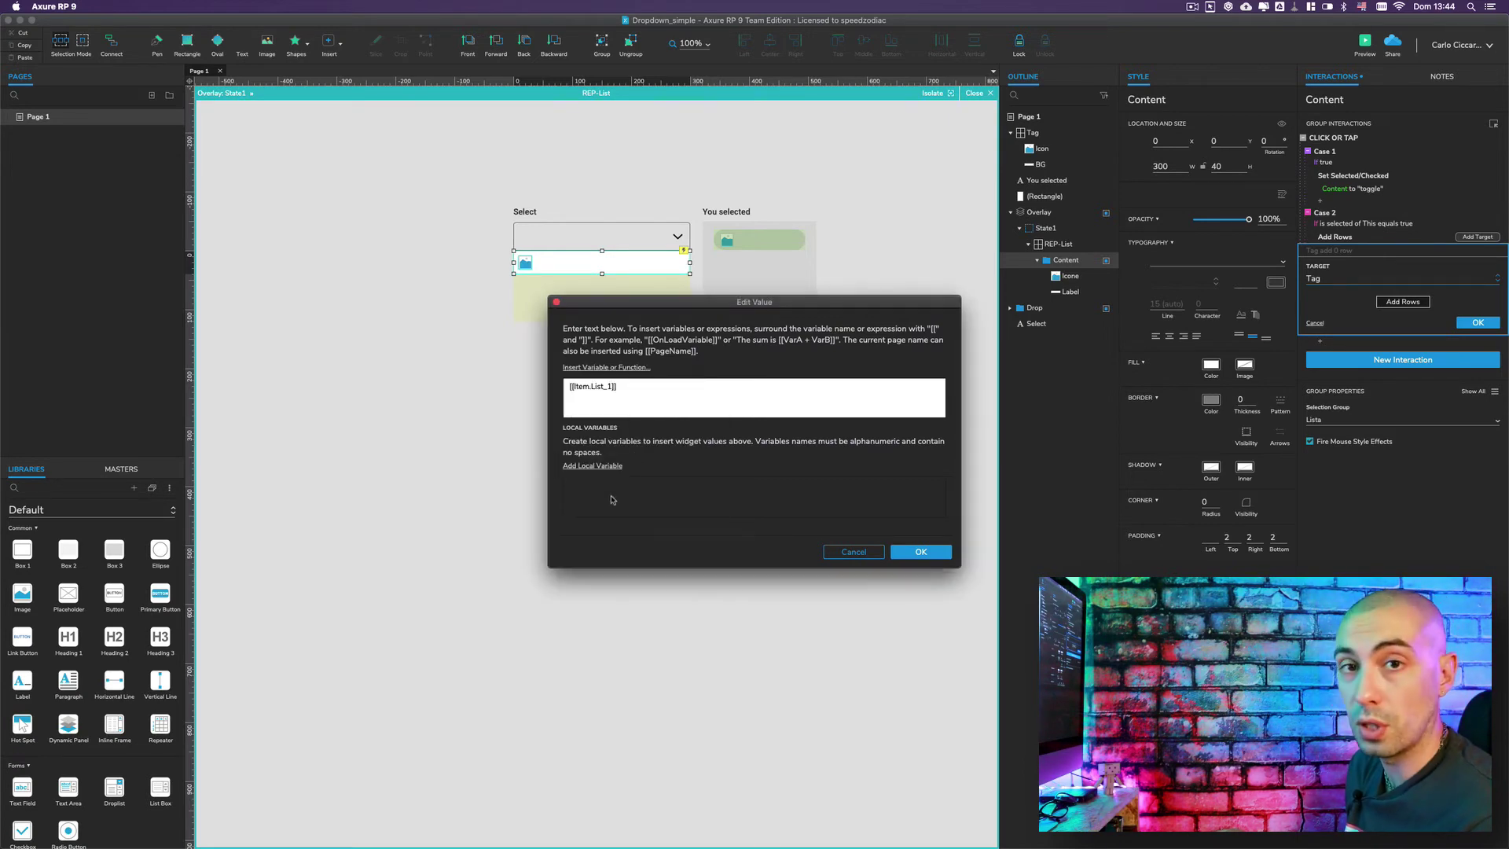
left_click(934, 552)
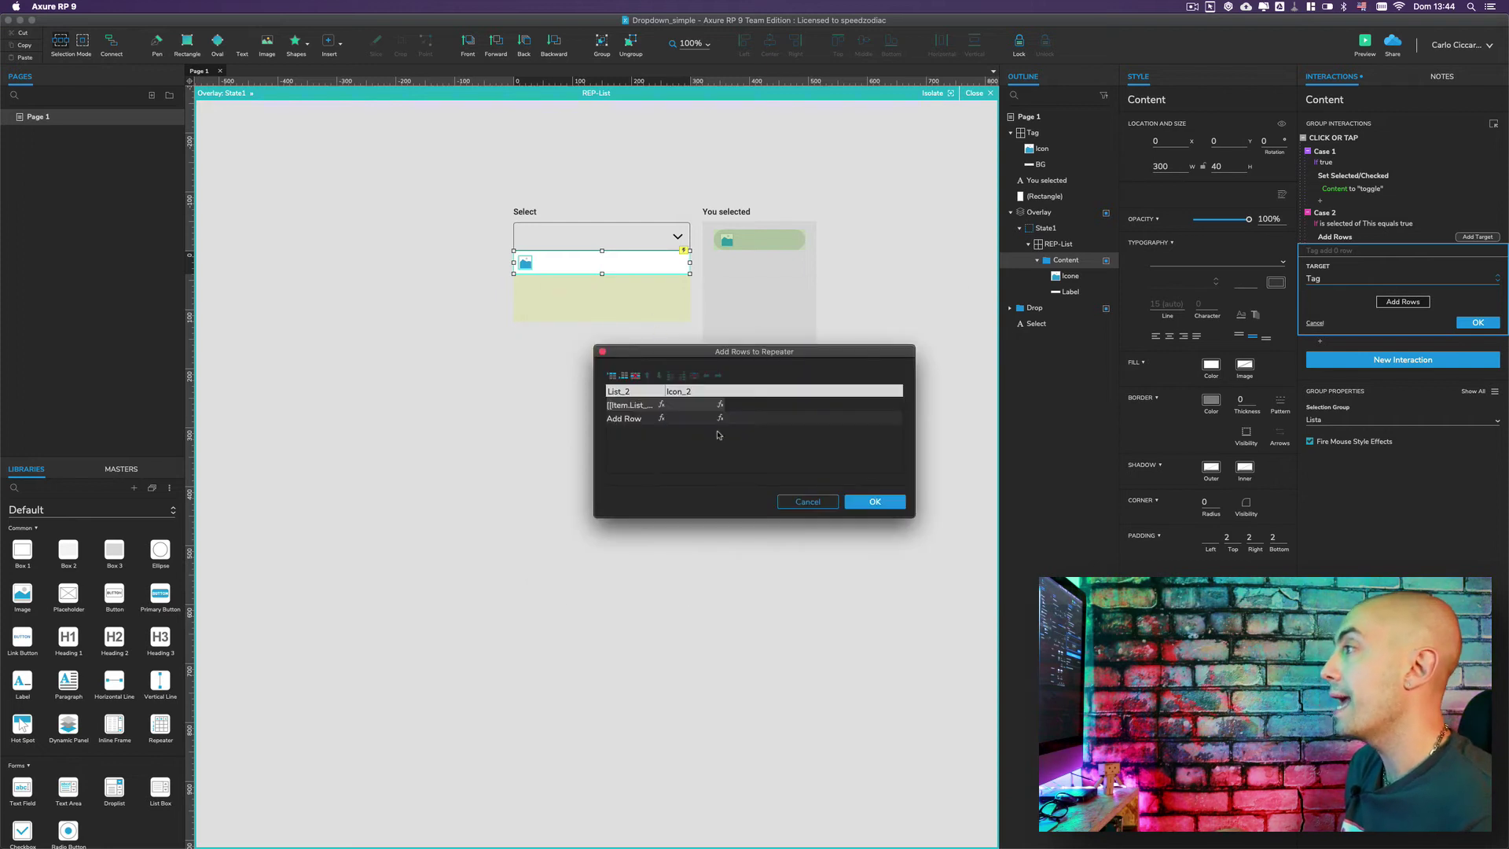
Step: Set the new row's Icon_2 value to [[Item.Icon_1]] and accept the Add Rows action
left_click(720, 406)
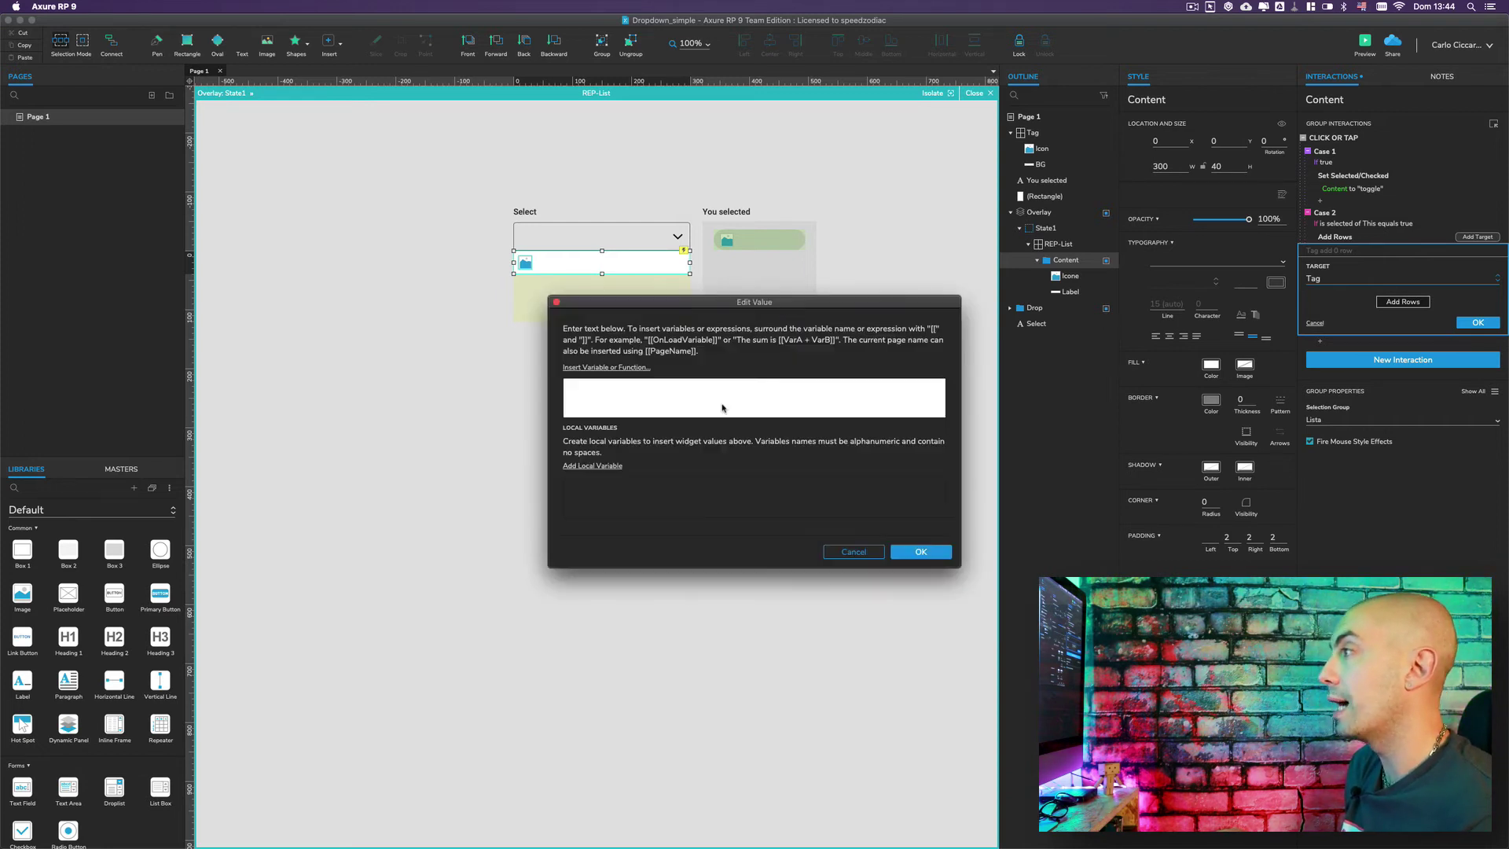
left_click(649, 368)
left_click(617, 510)
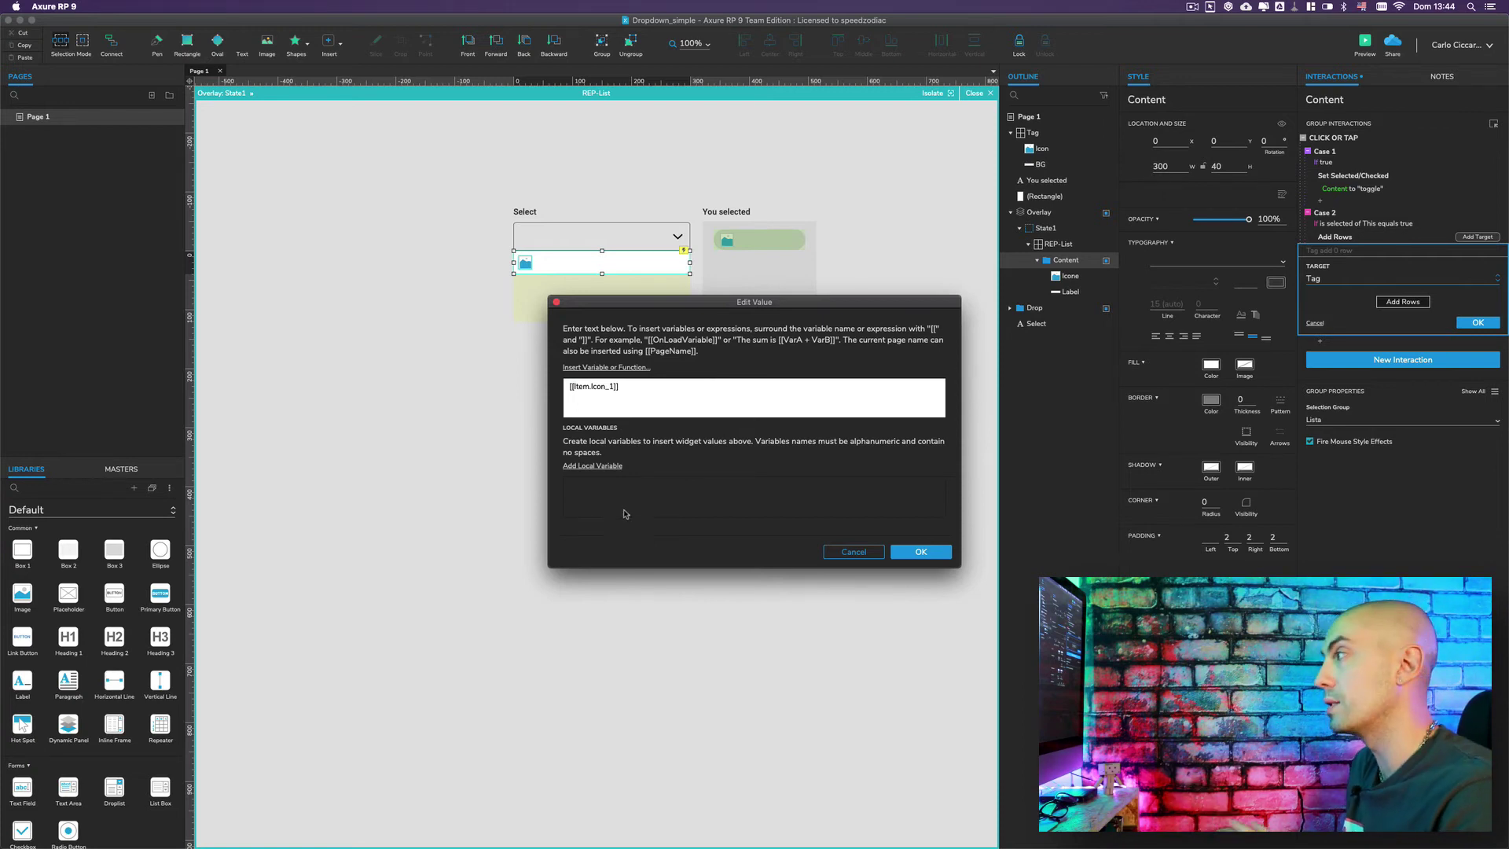
left_click(919, 554)
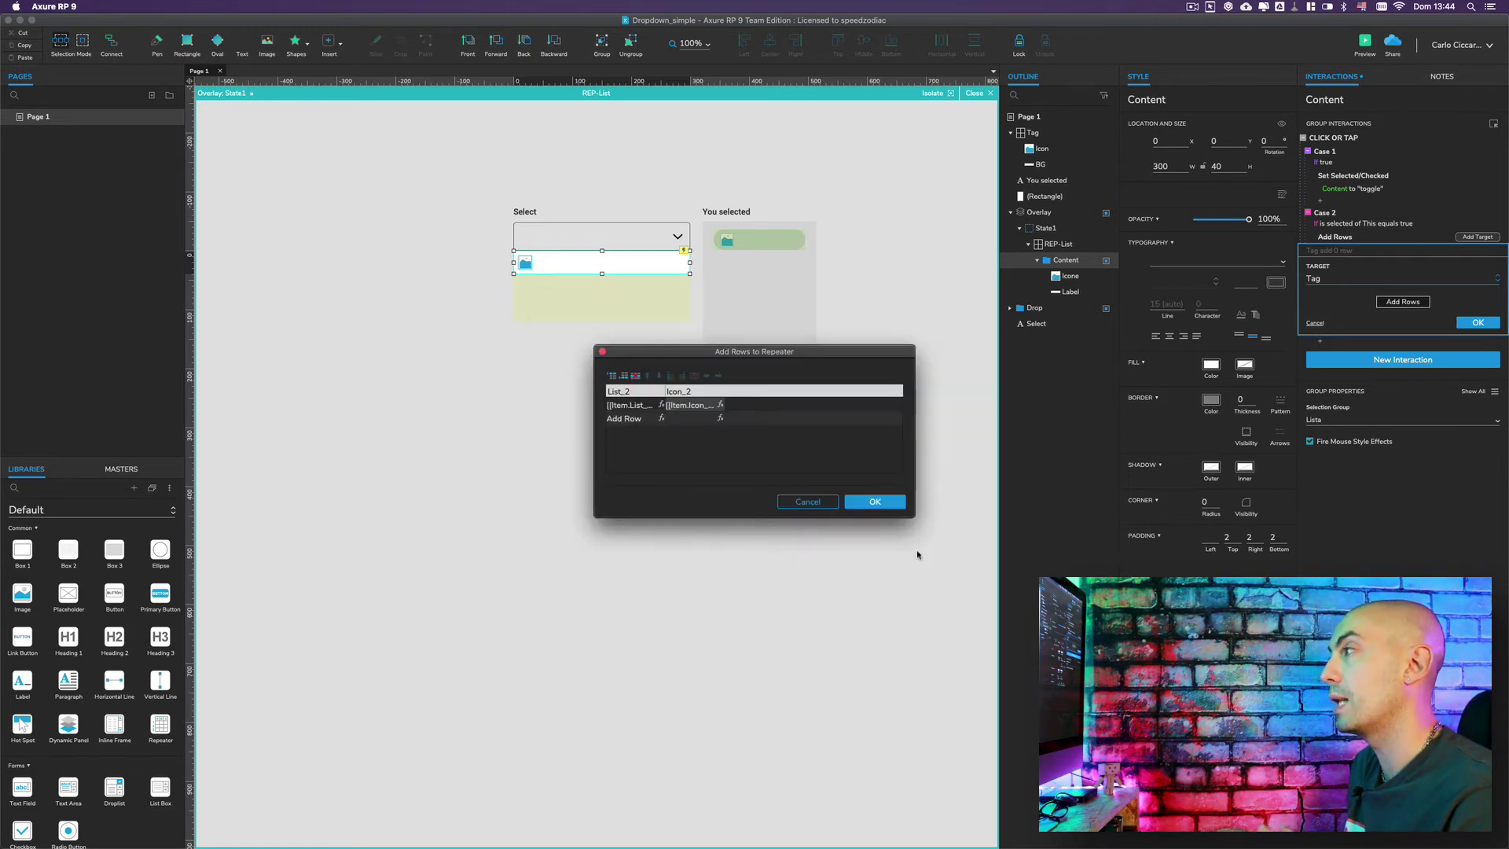
left_click(884, 506)
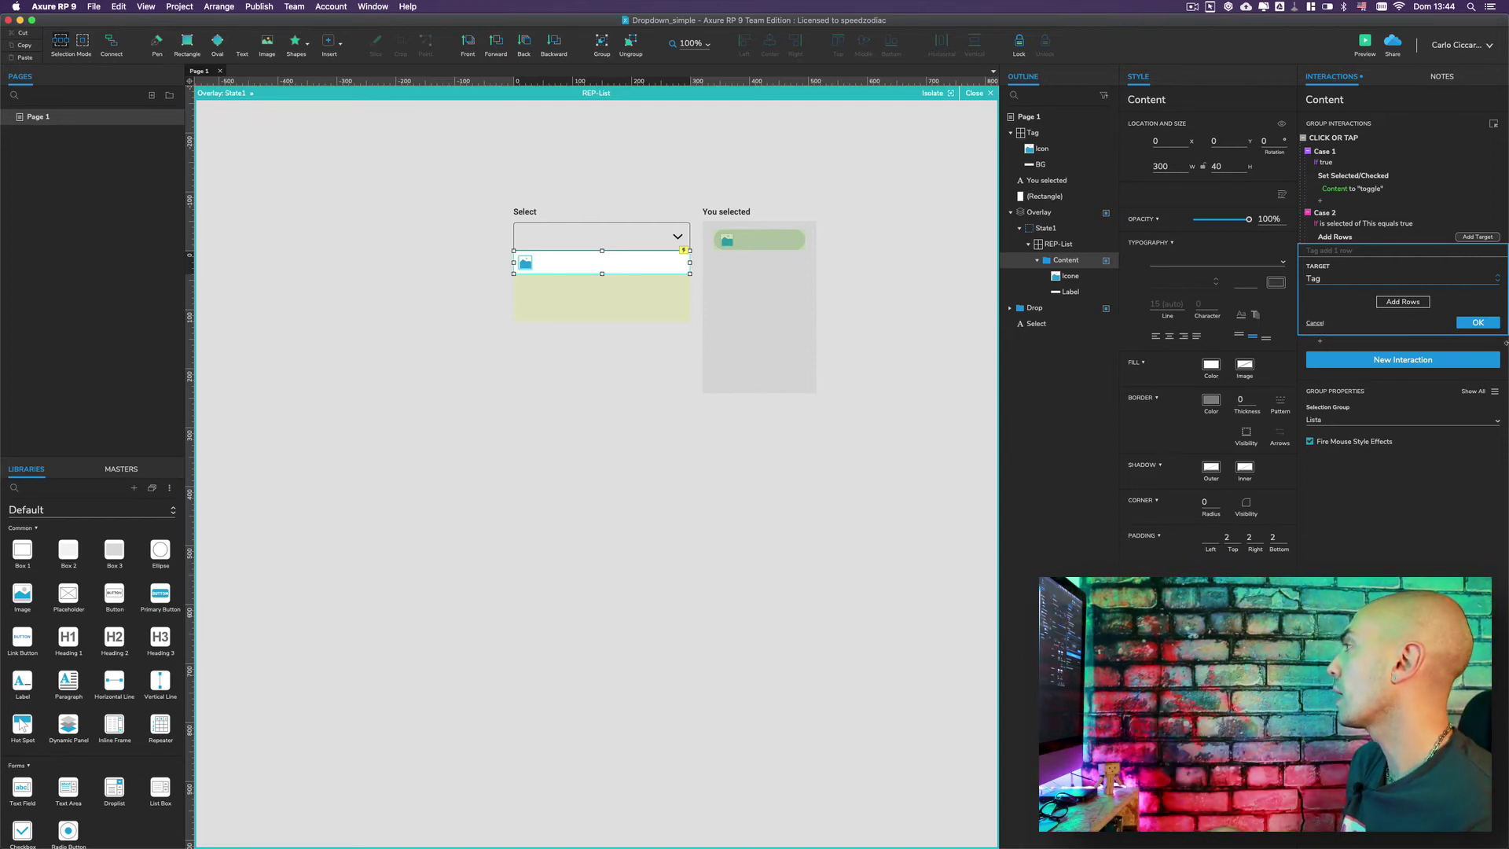
left_click(1496, 324)
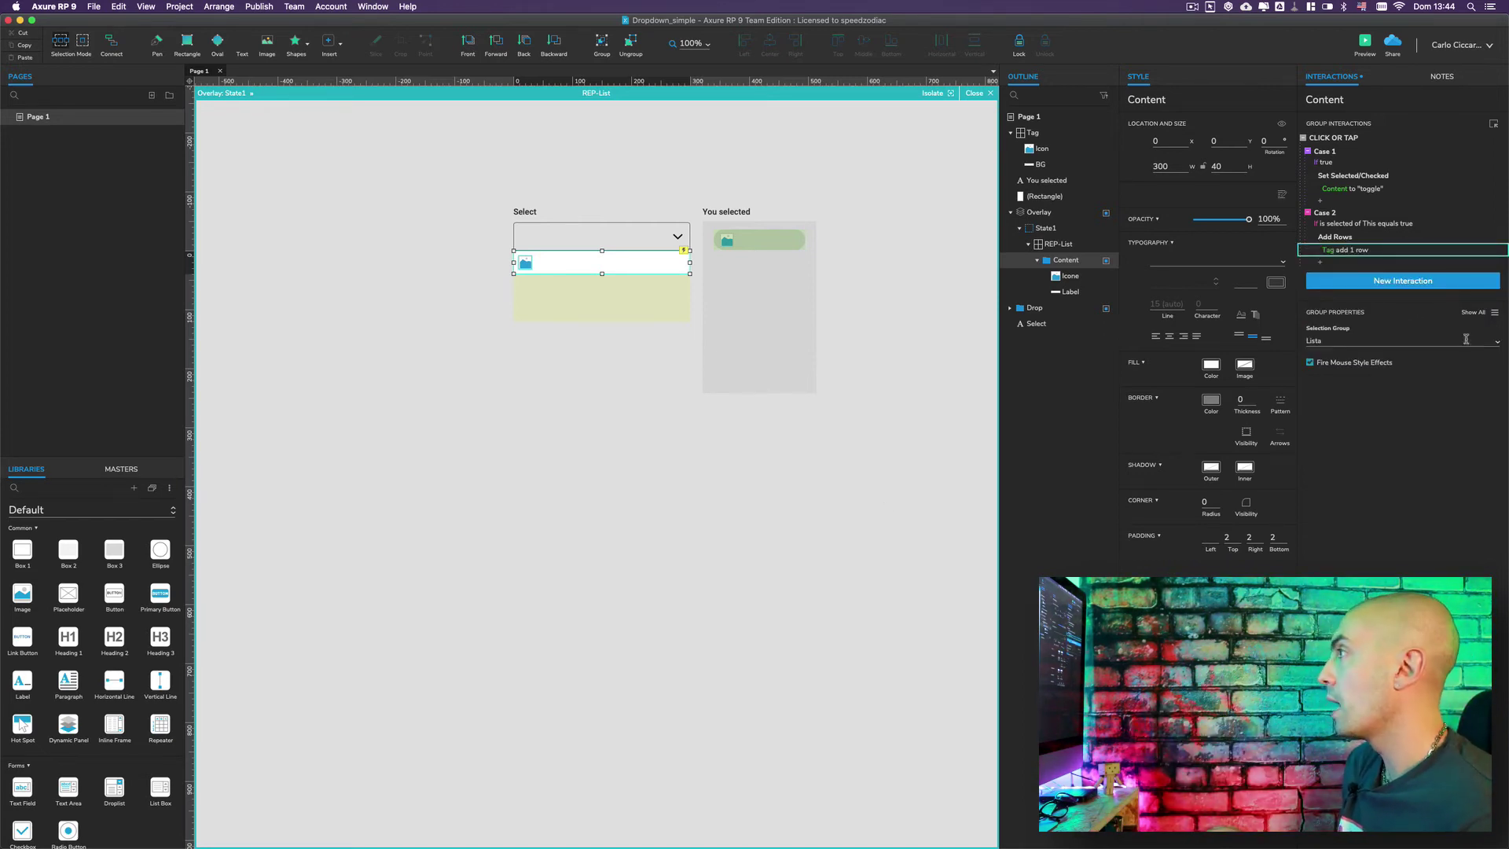
Step: Examine the Tag repeater's data columns and its Item Loaded actions
left_click(650, 419)
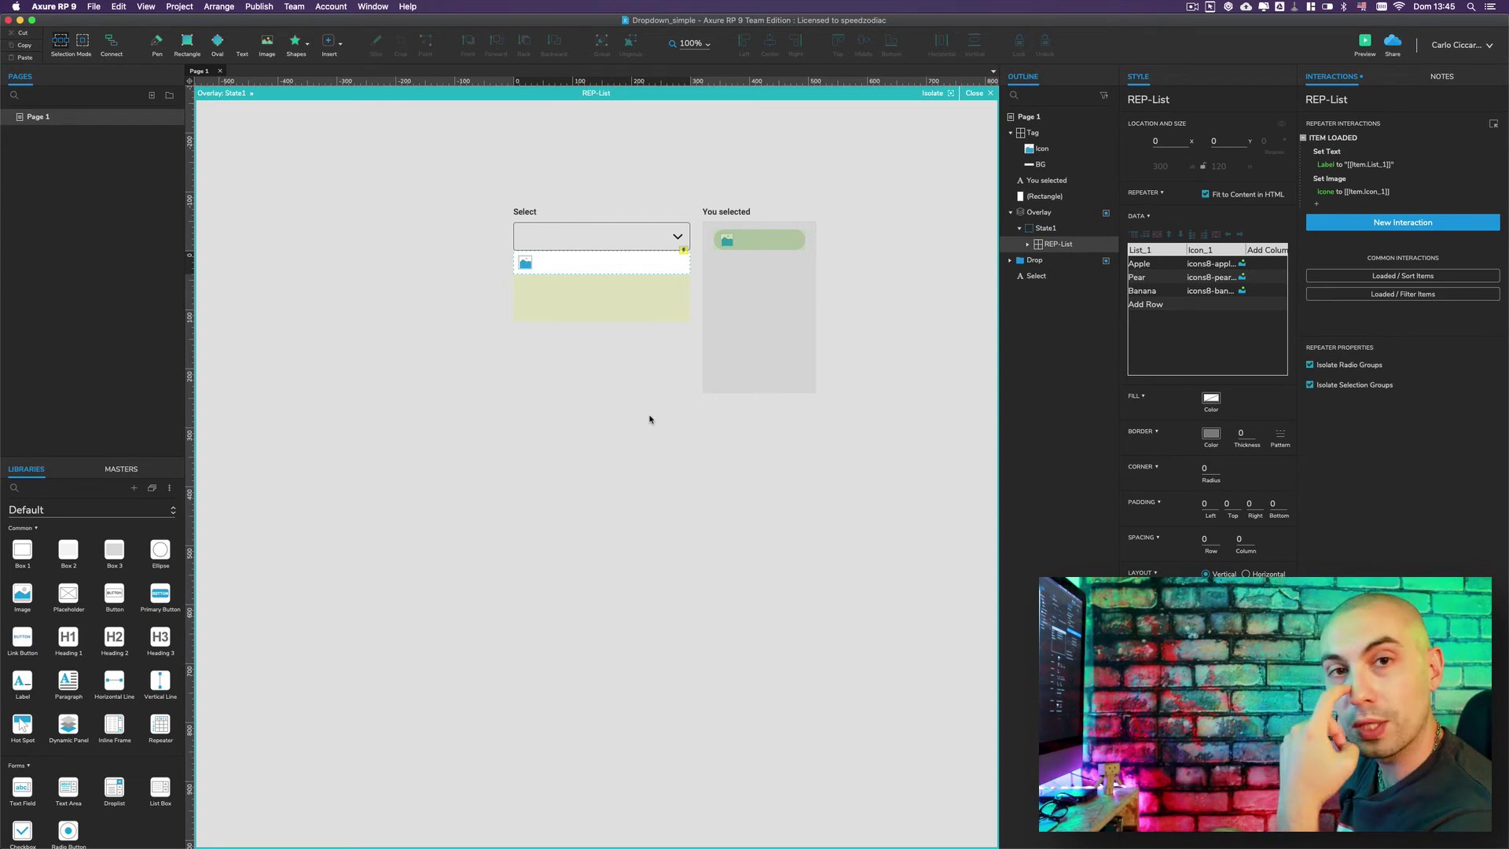
mouse_move(1055, 209)
left_click(1021, 133)
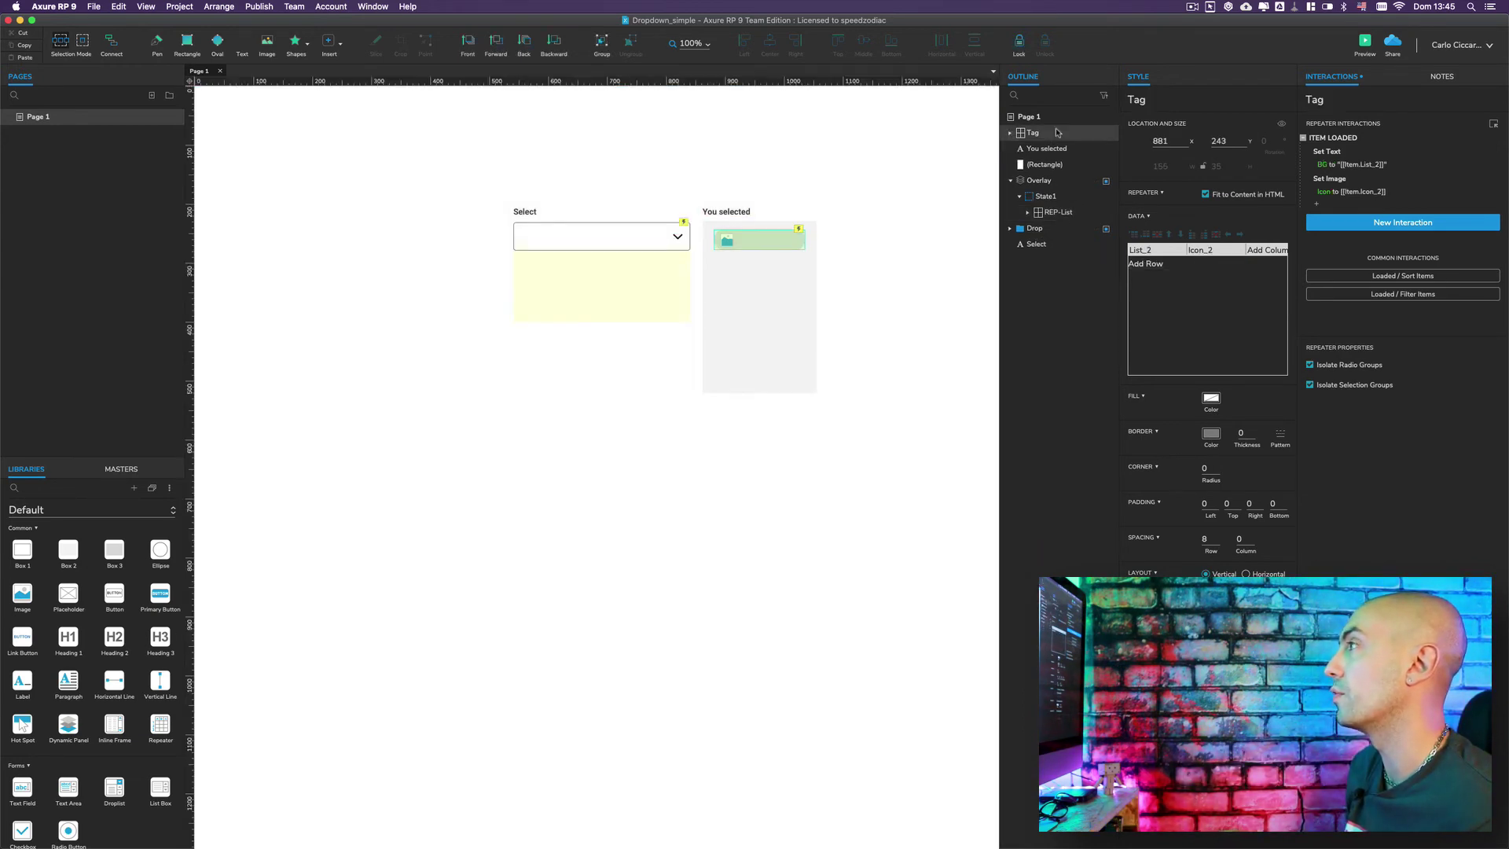
Step: Reopen the REP-List repeater's item inside the Overlay panel and select its Content group
left_click(608, 281)
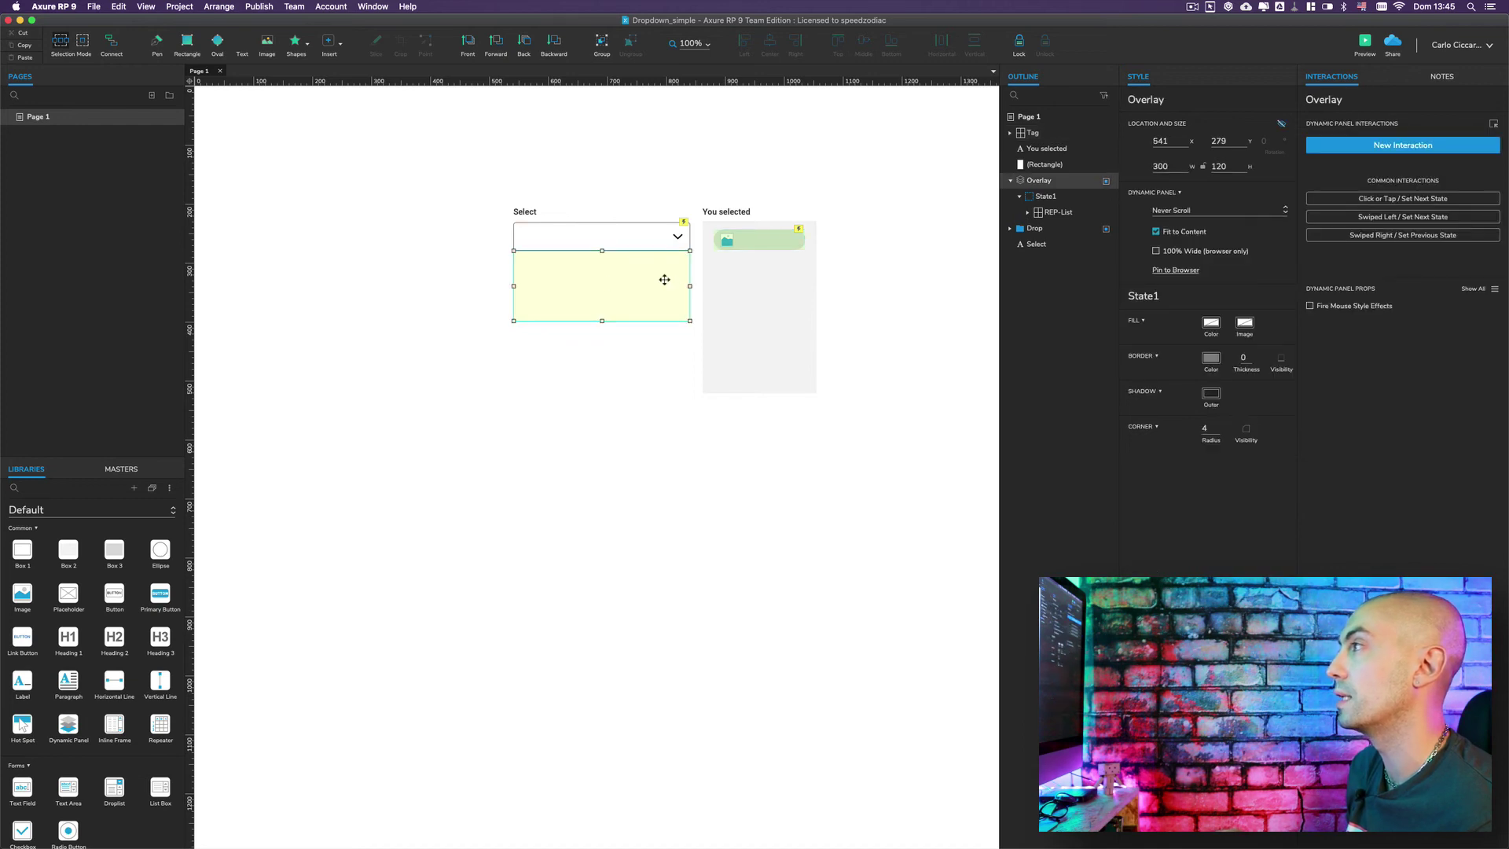
double_click(642, 262)
left_click(642, 263)
double_click(625, 262)
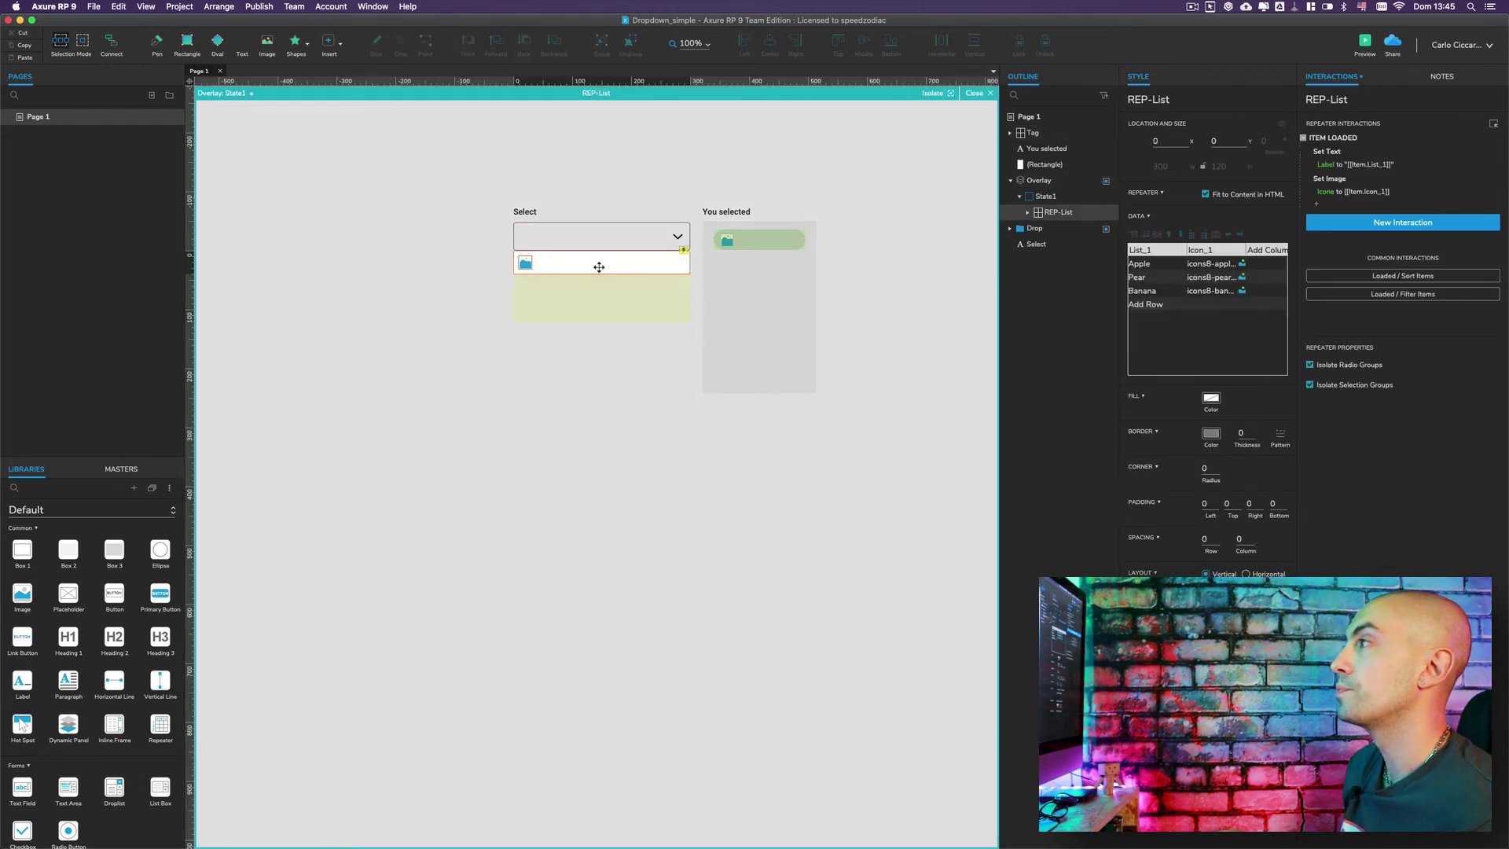
left_click(1031, 227)
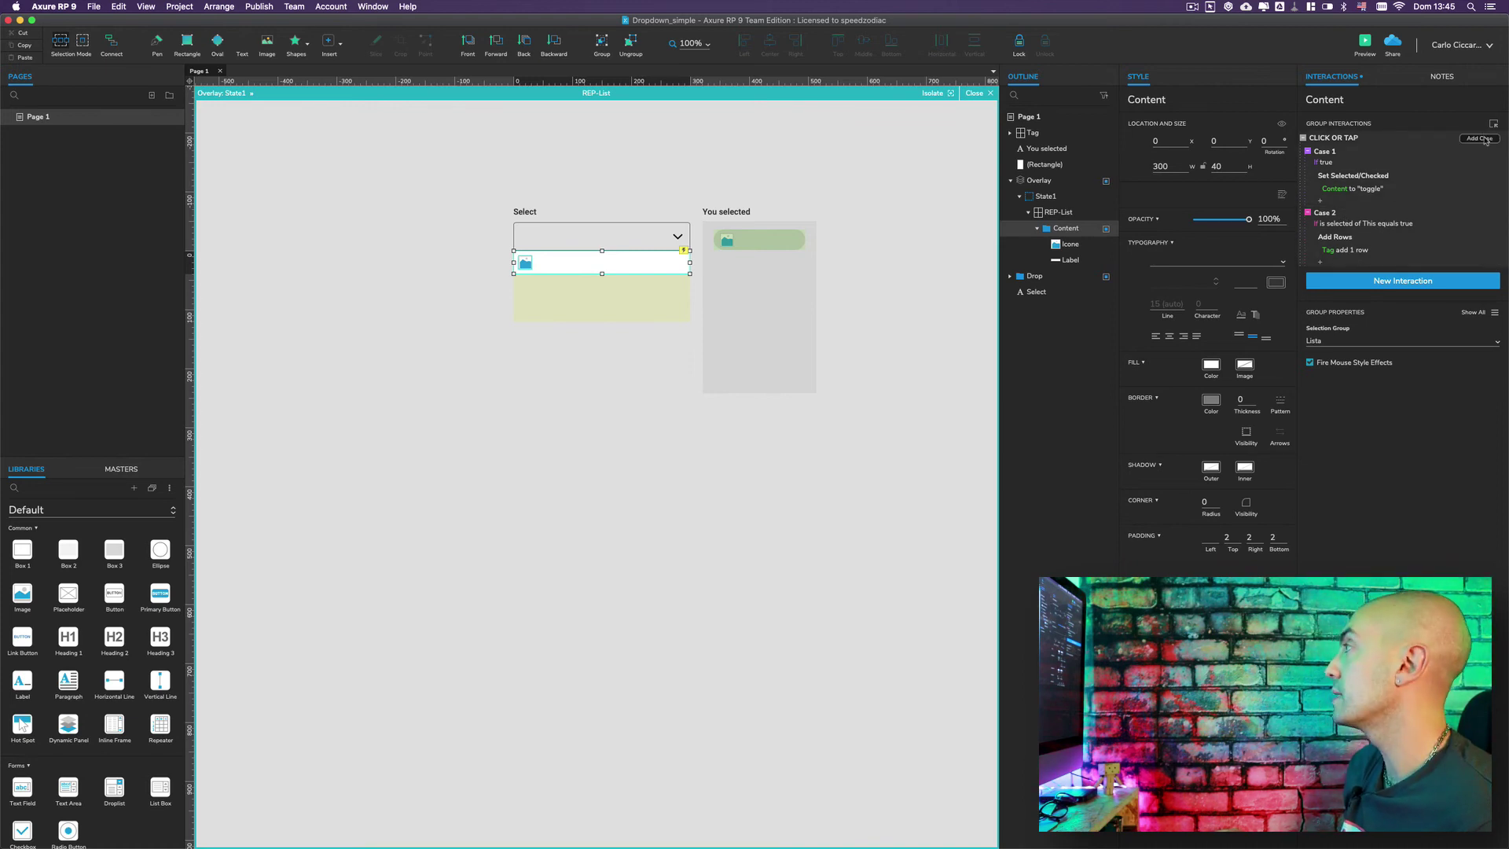
Step: Add a third click case to Content with the condition that is selected of This equals false, as an independent If
left_click(1480, 138)
left_click(540, 368)
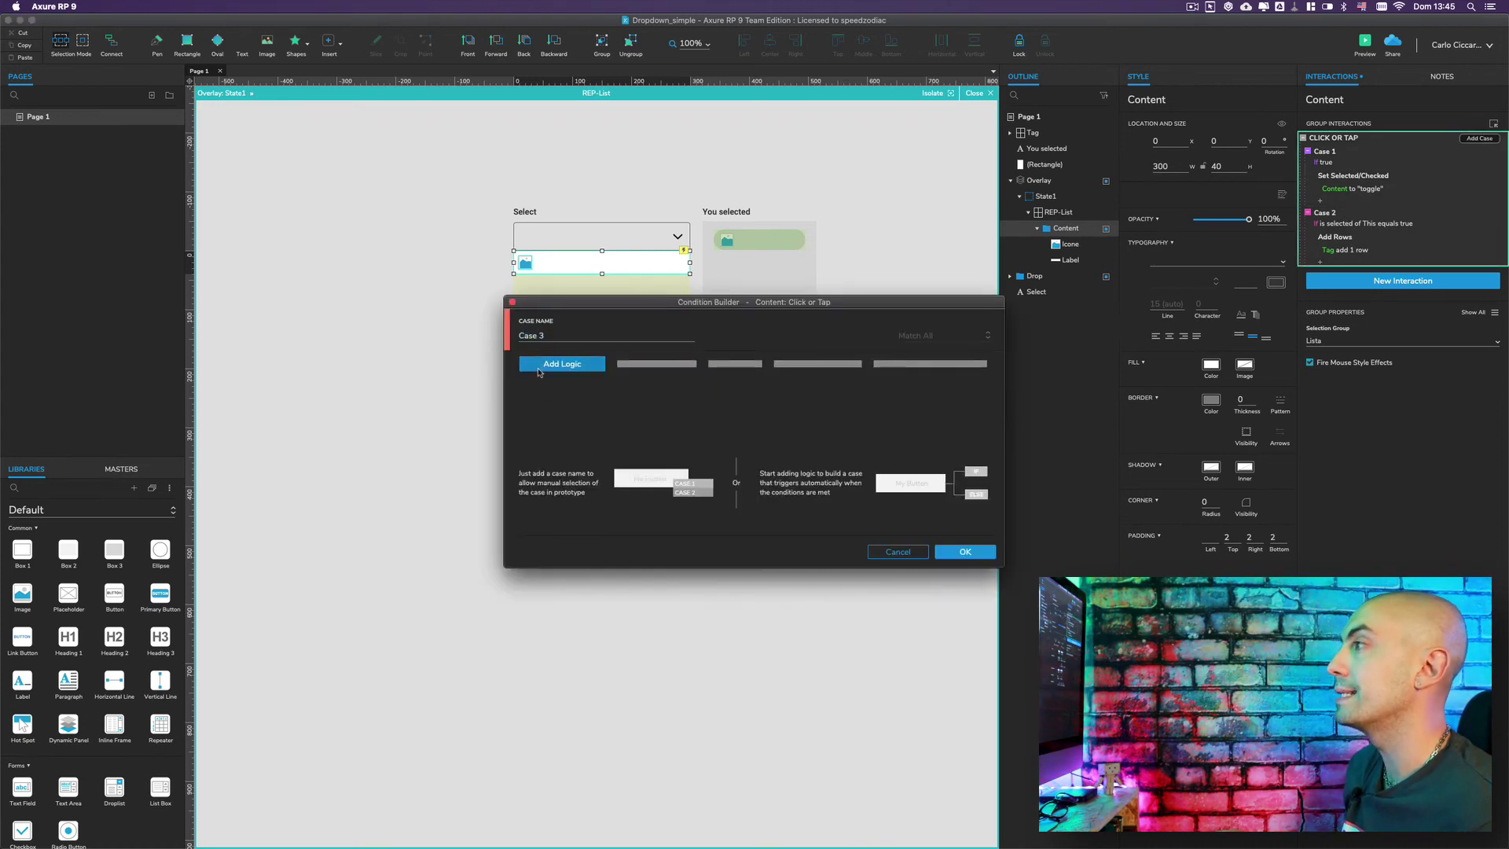
left_click(546, 363)
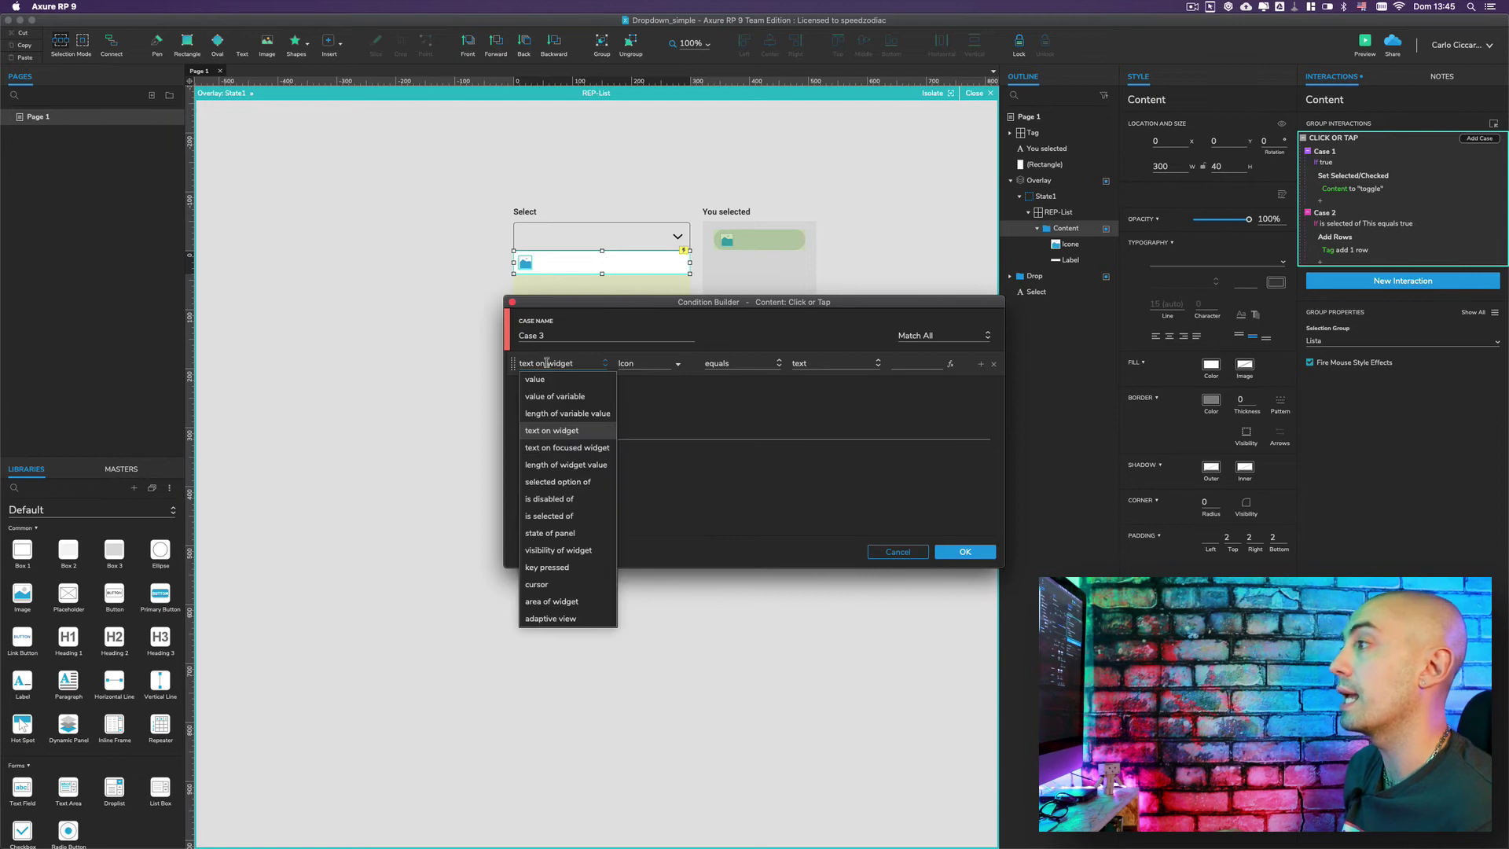
left_click(573, 518)
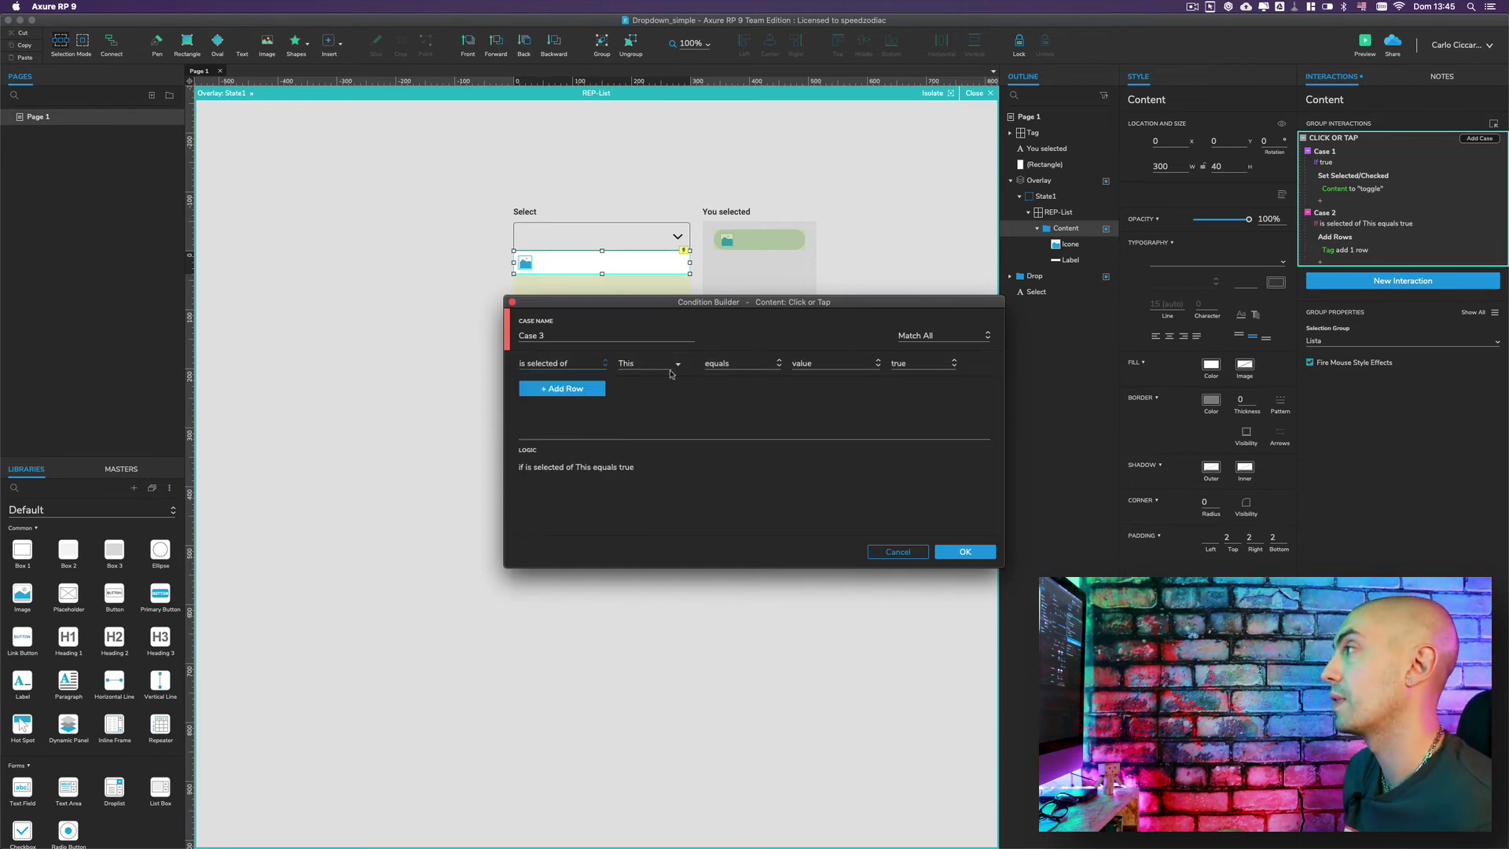
left_click(918, 367)
left_click(912, 399)
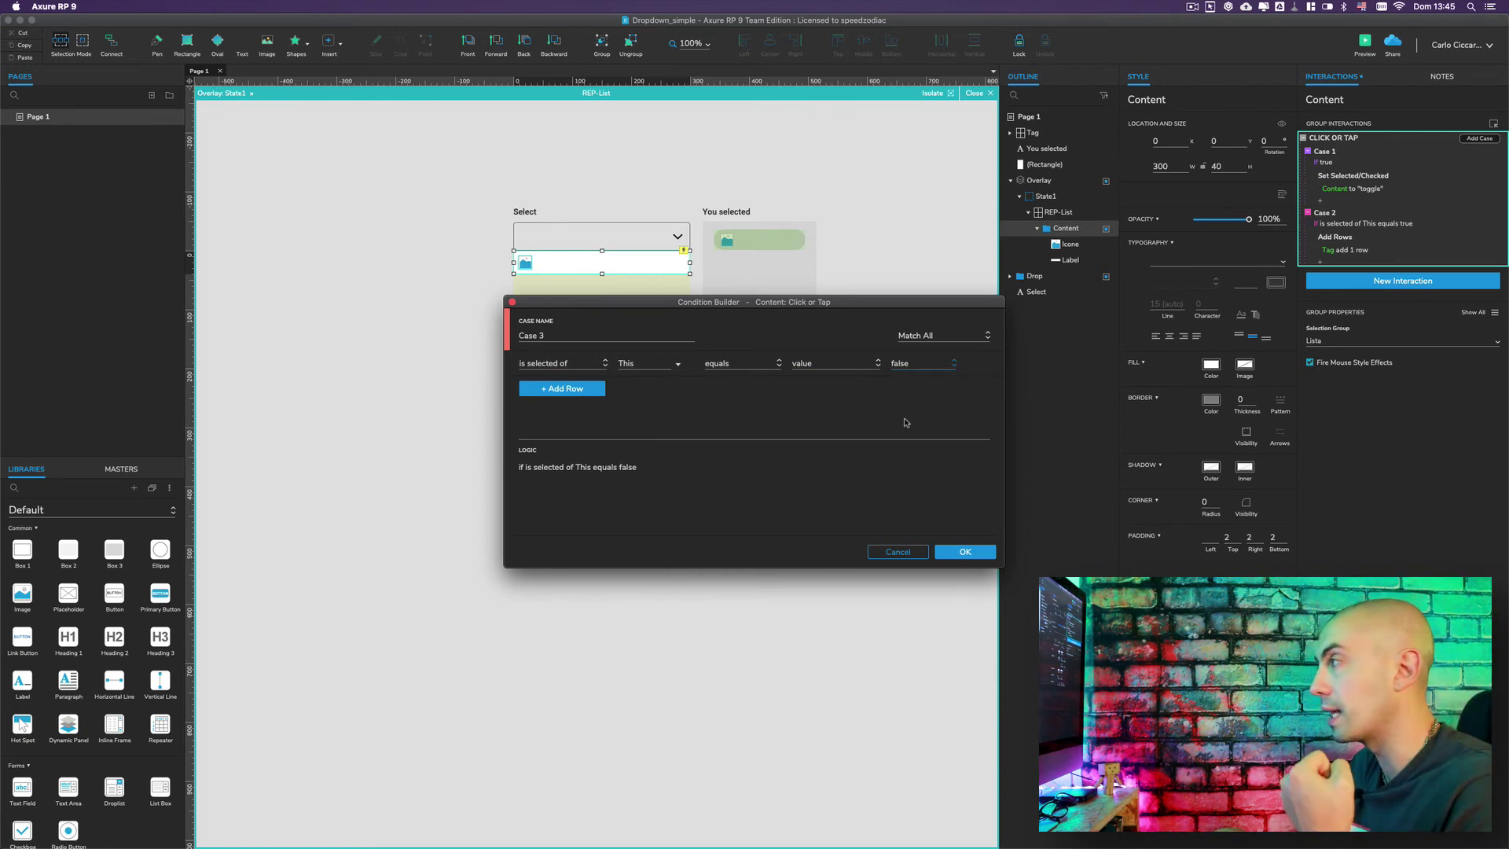
left_click(965, 552)
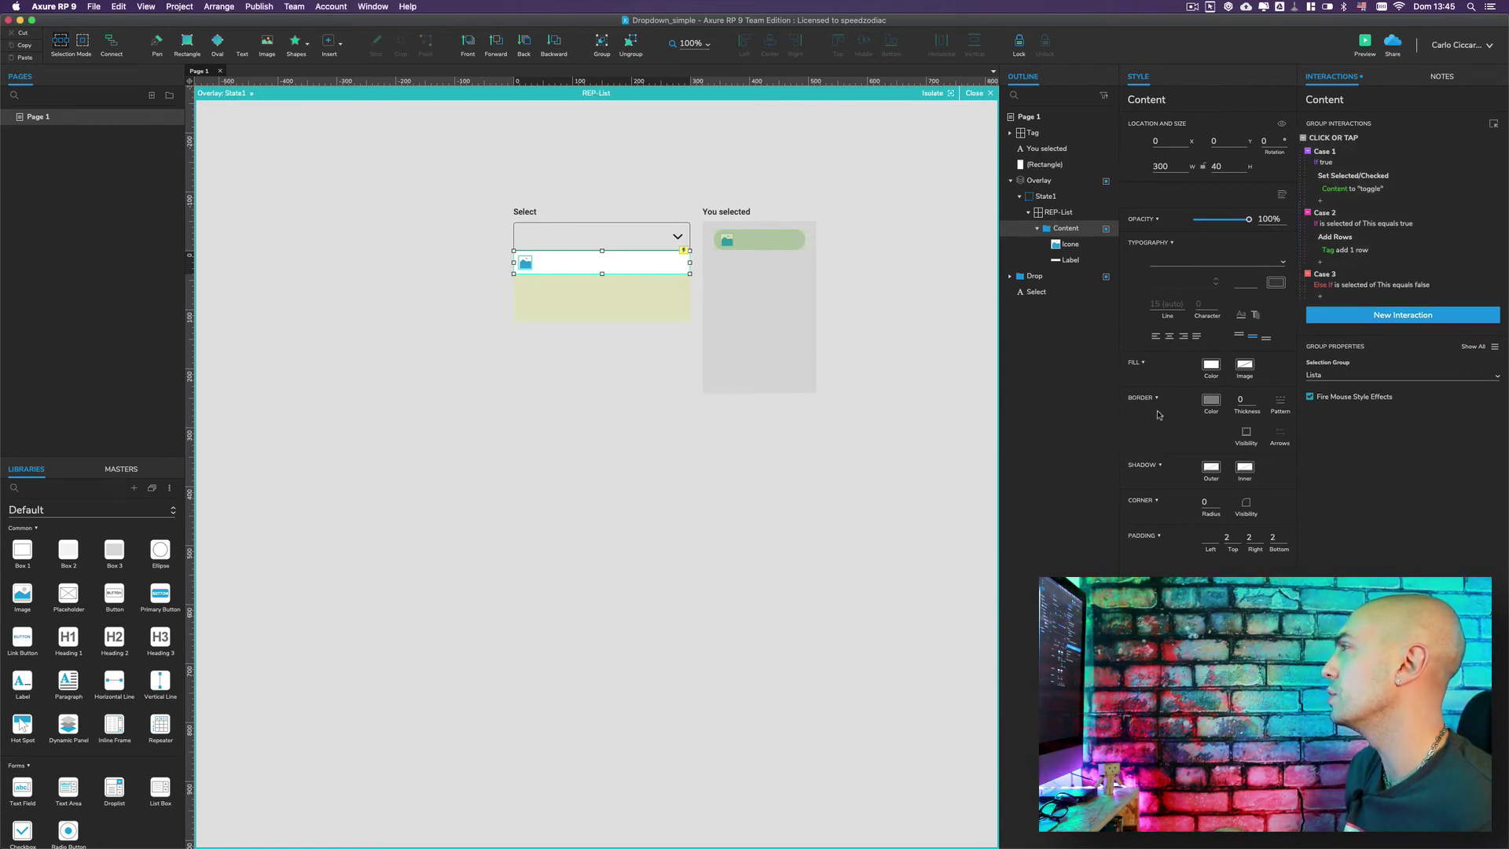
right_click(1371, 281)
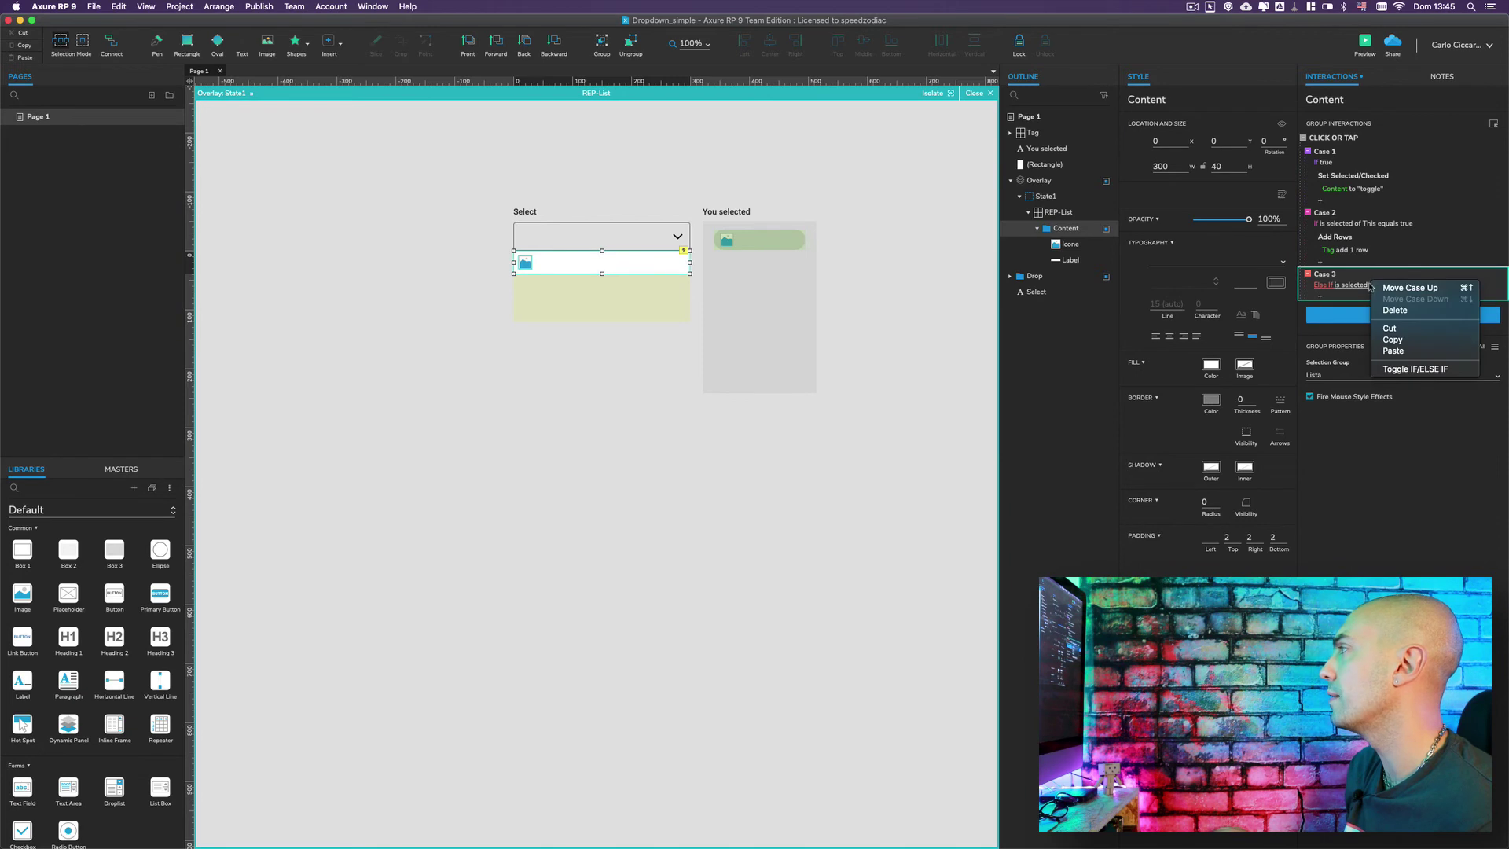
left_click(1405, 369)
Step: Add a Delete Rows action targeting the Tag repeater to Case 3 of the Content group
left_click(1333, 297)
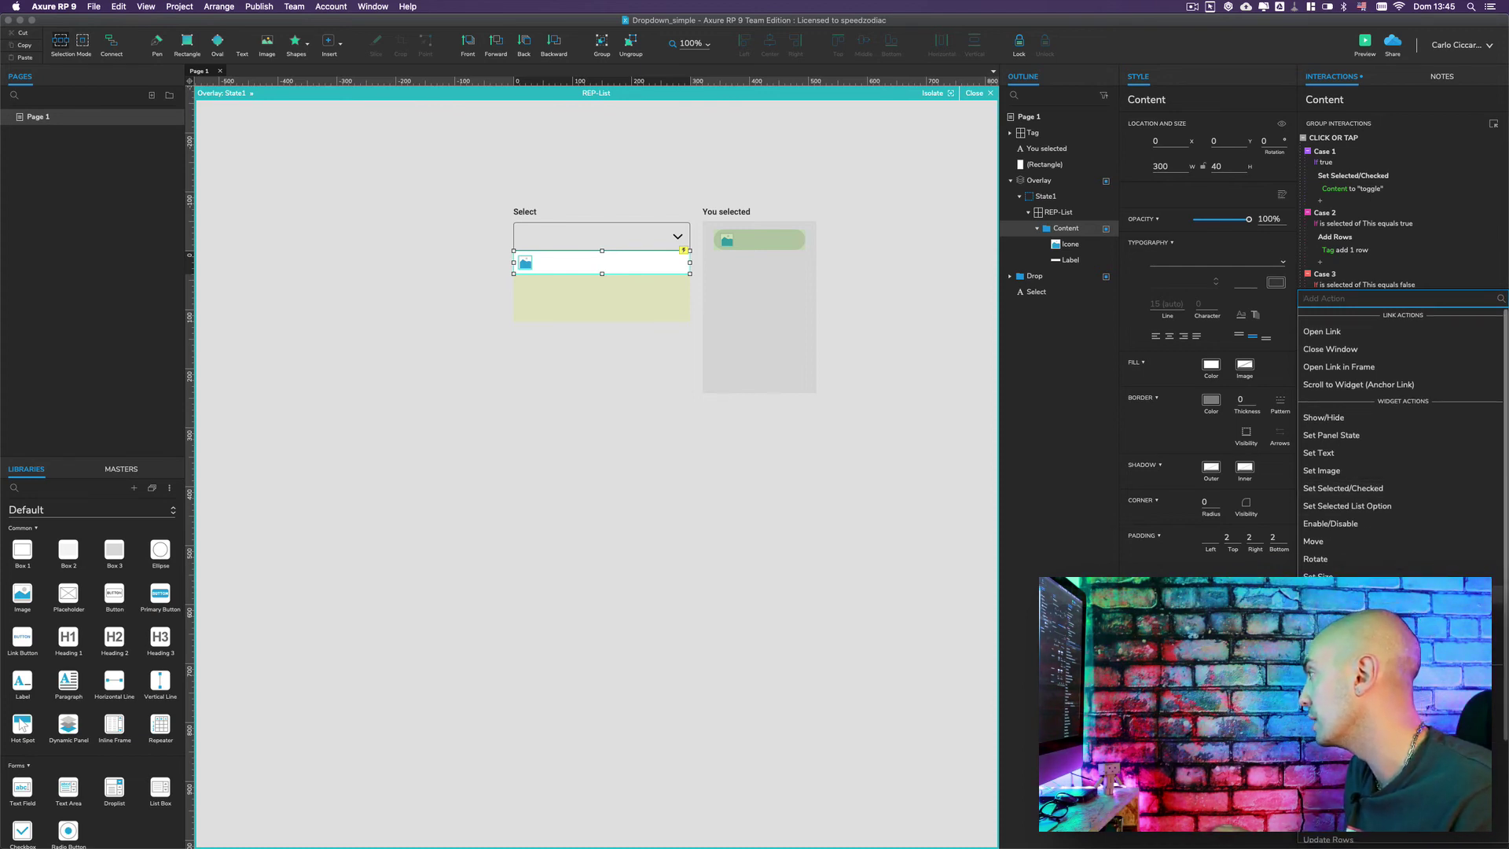
scroll(1383, 487, "down", 3)
left_click(1328, 755)
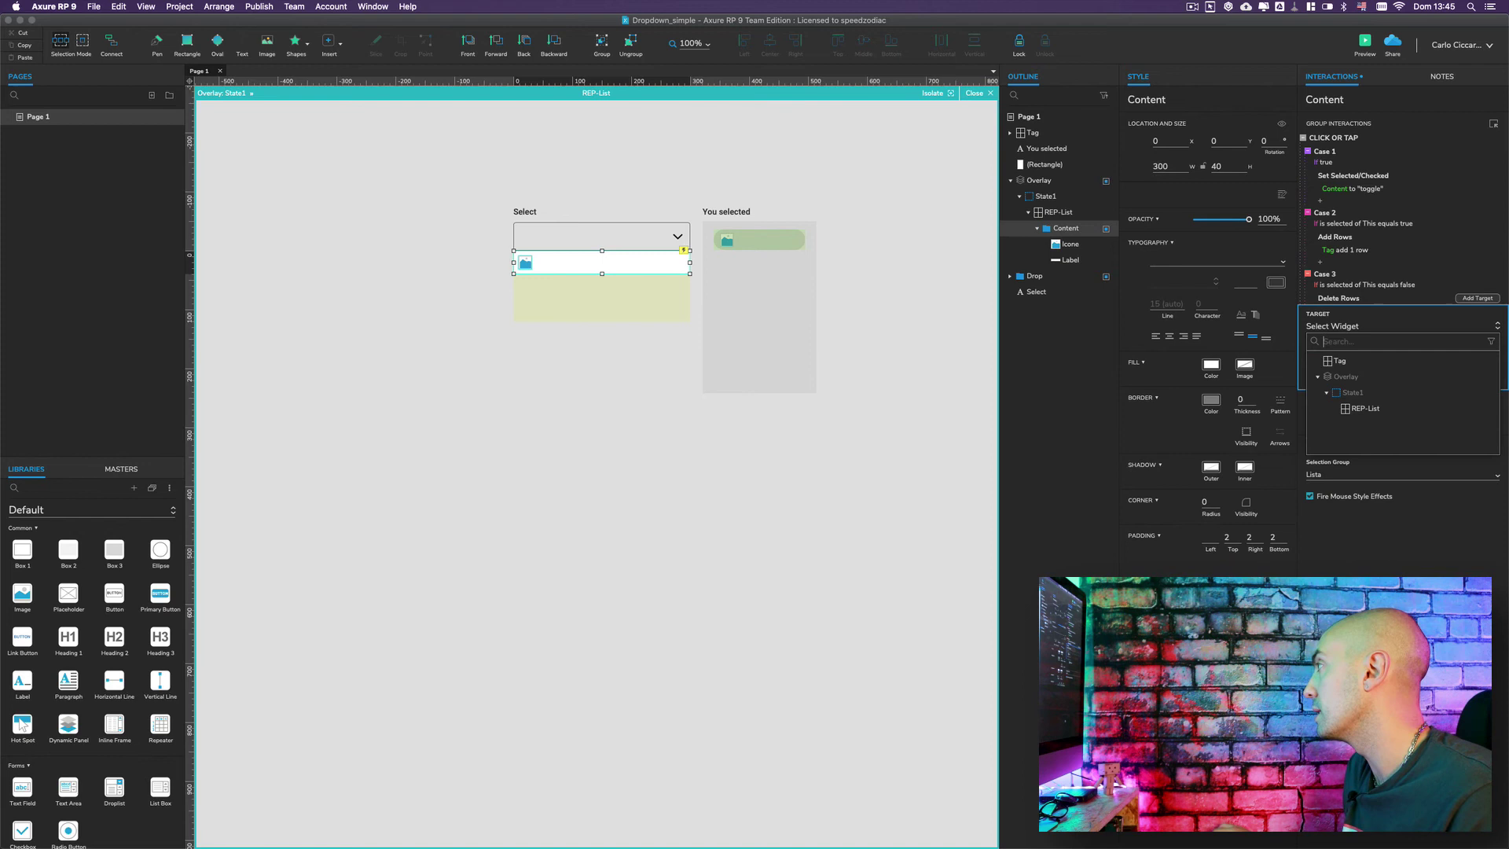
left_click(1340, 362)
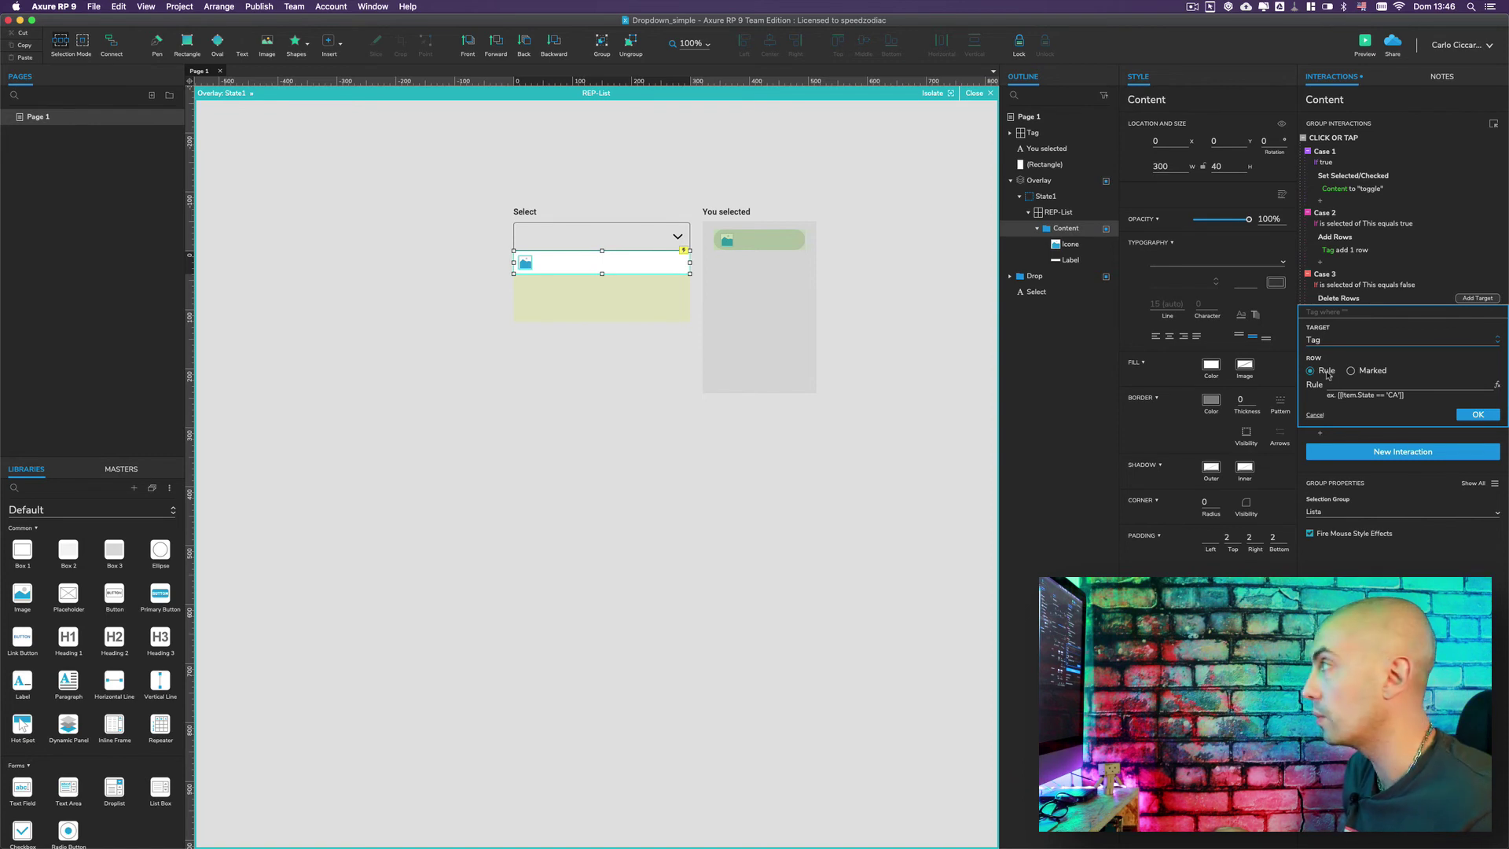
Step: Set the Delete Rows rule to [[Item.List_1 == Item.List_2]] and accept the action
left_click(1497, 385)
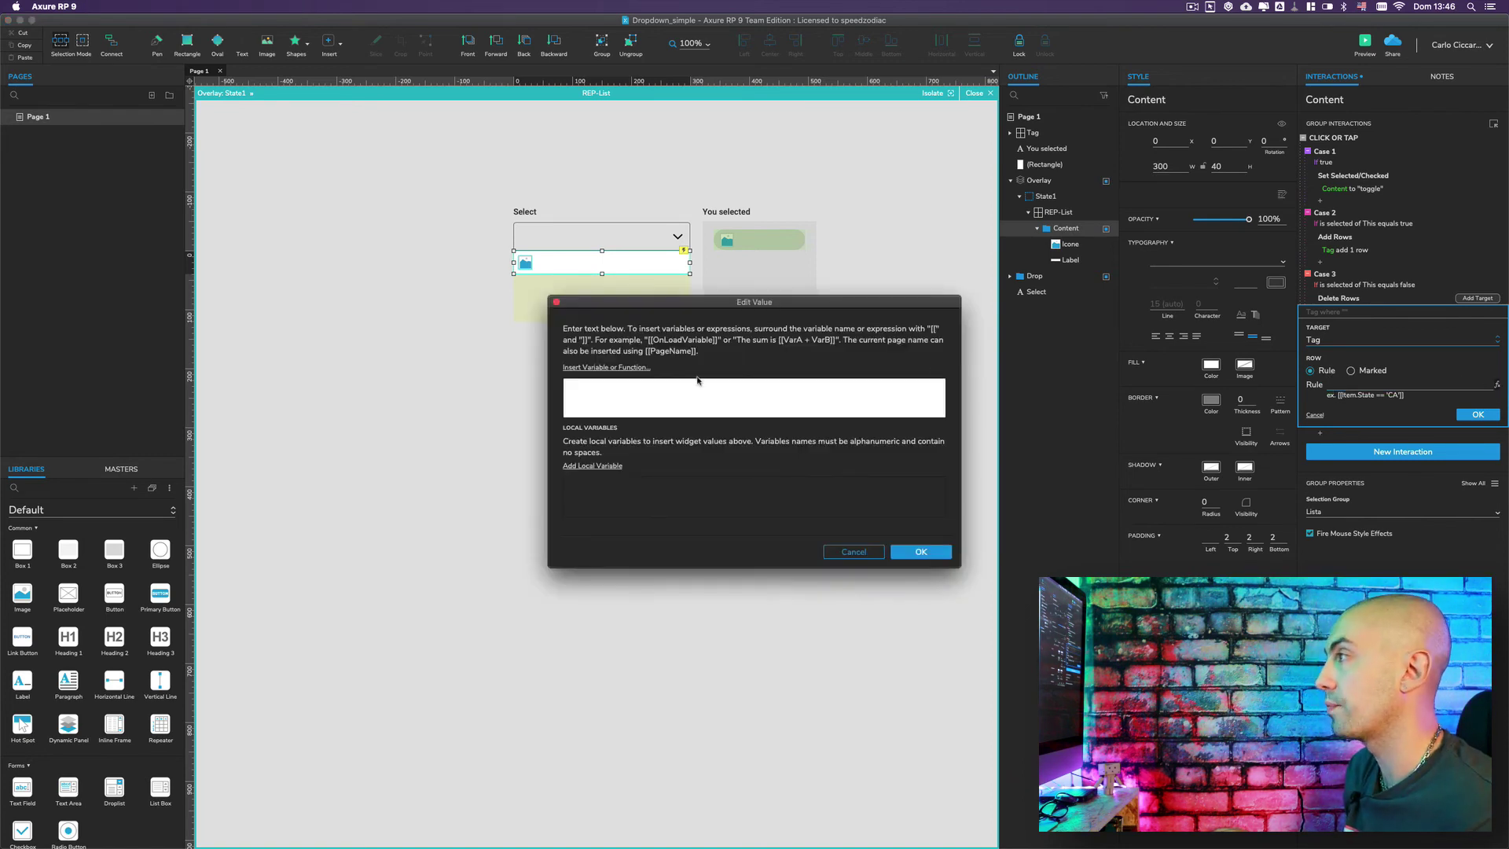
left_click(606, 368)
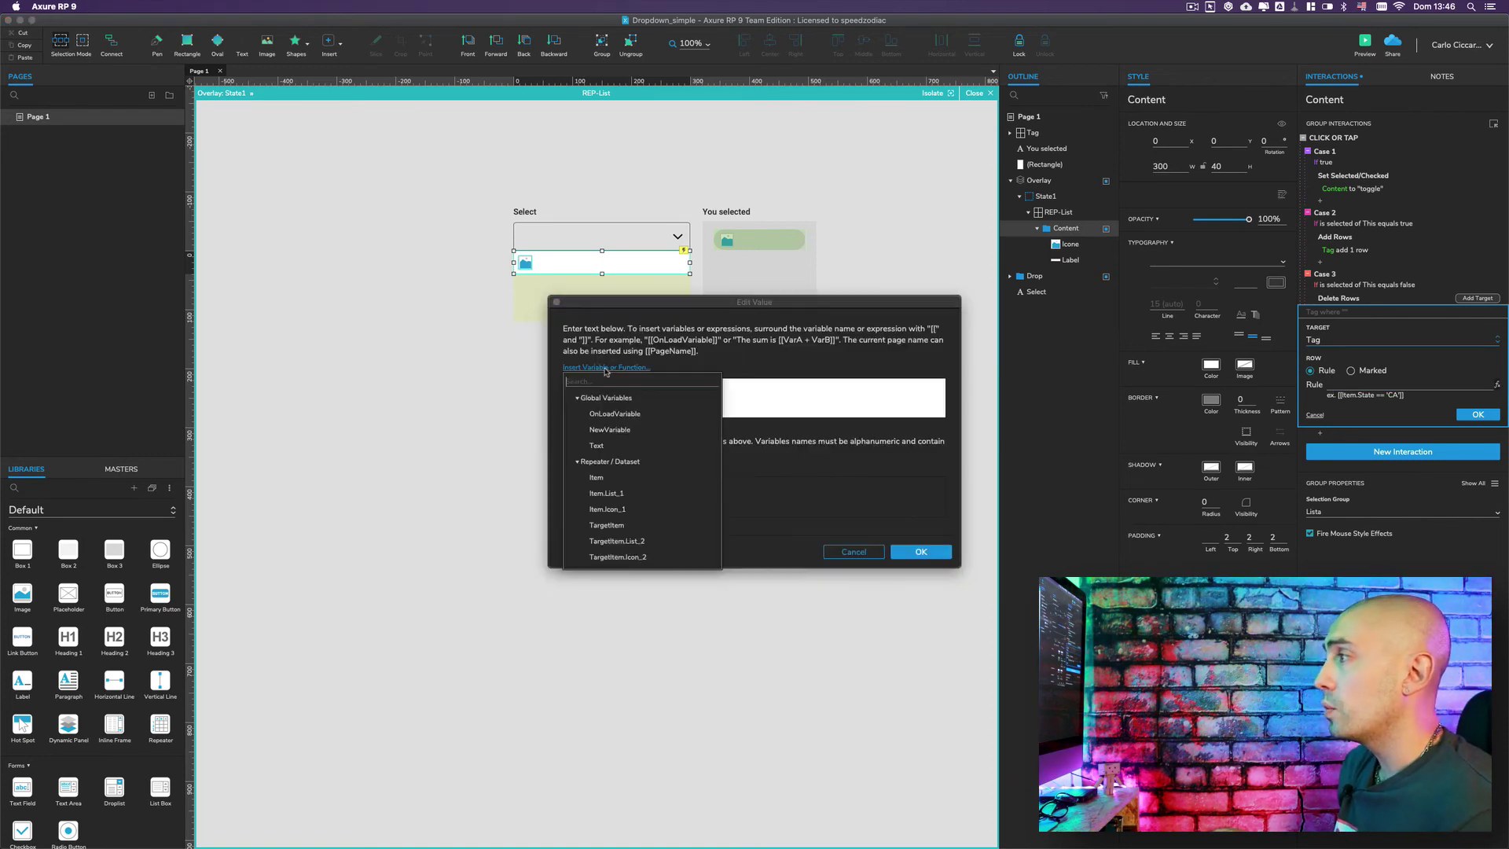
left_click(621, 493)
left_click(612, 387)
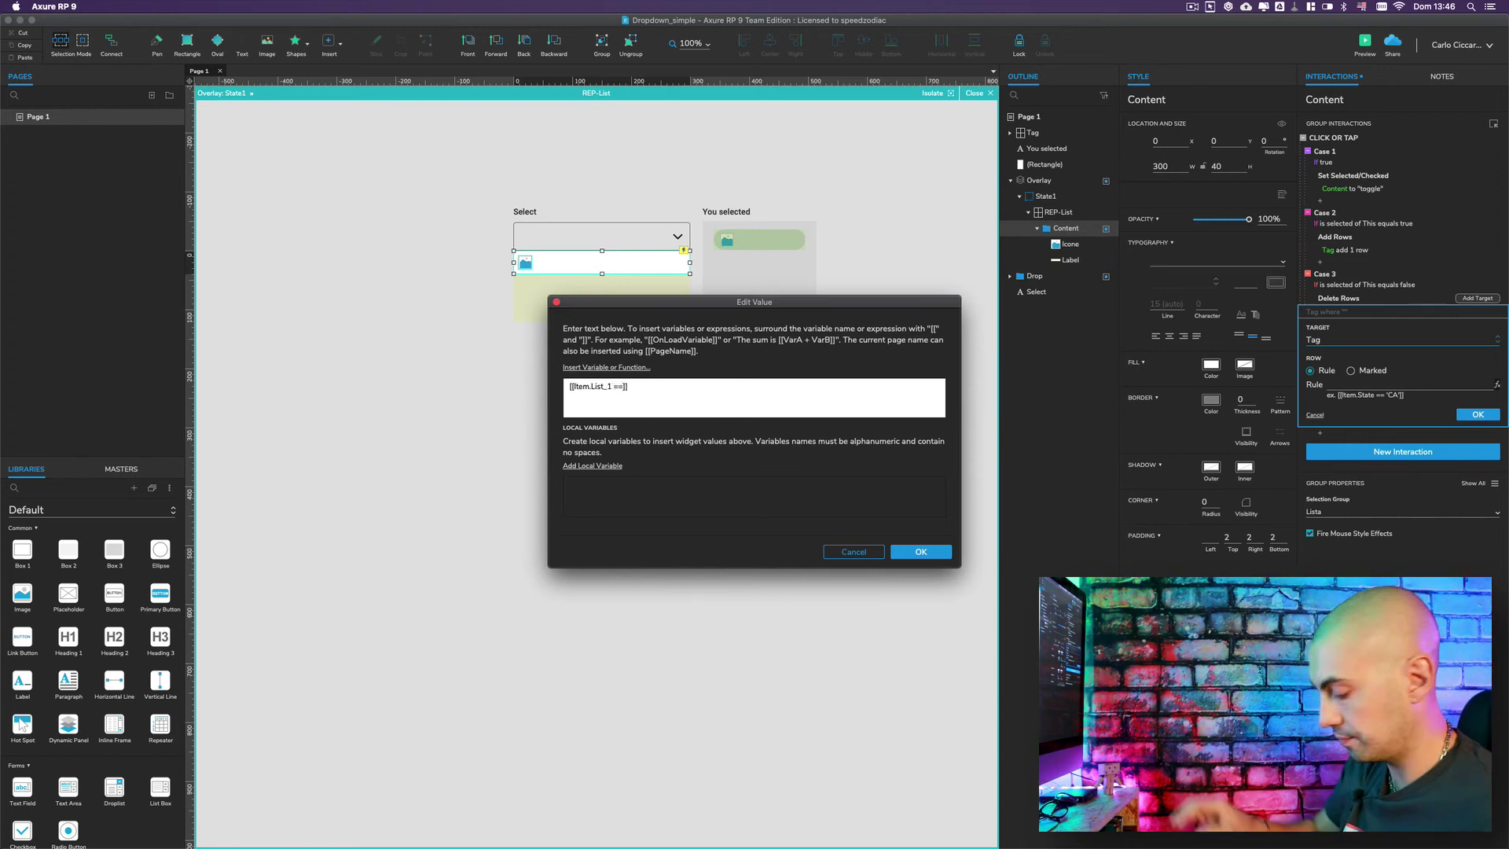
type("Item")
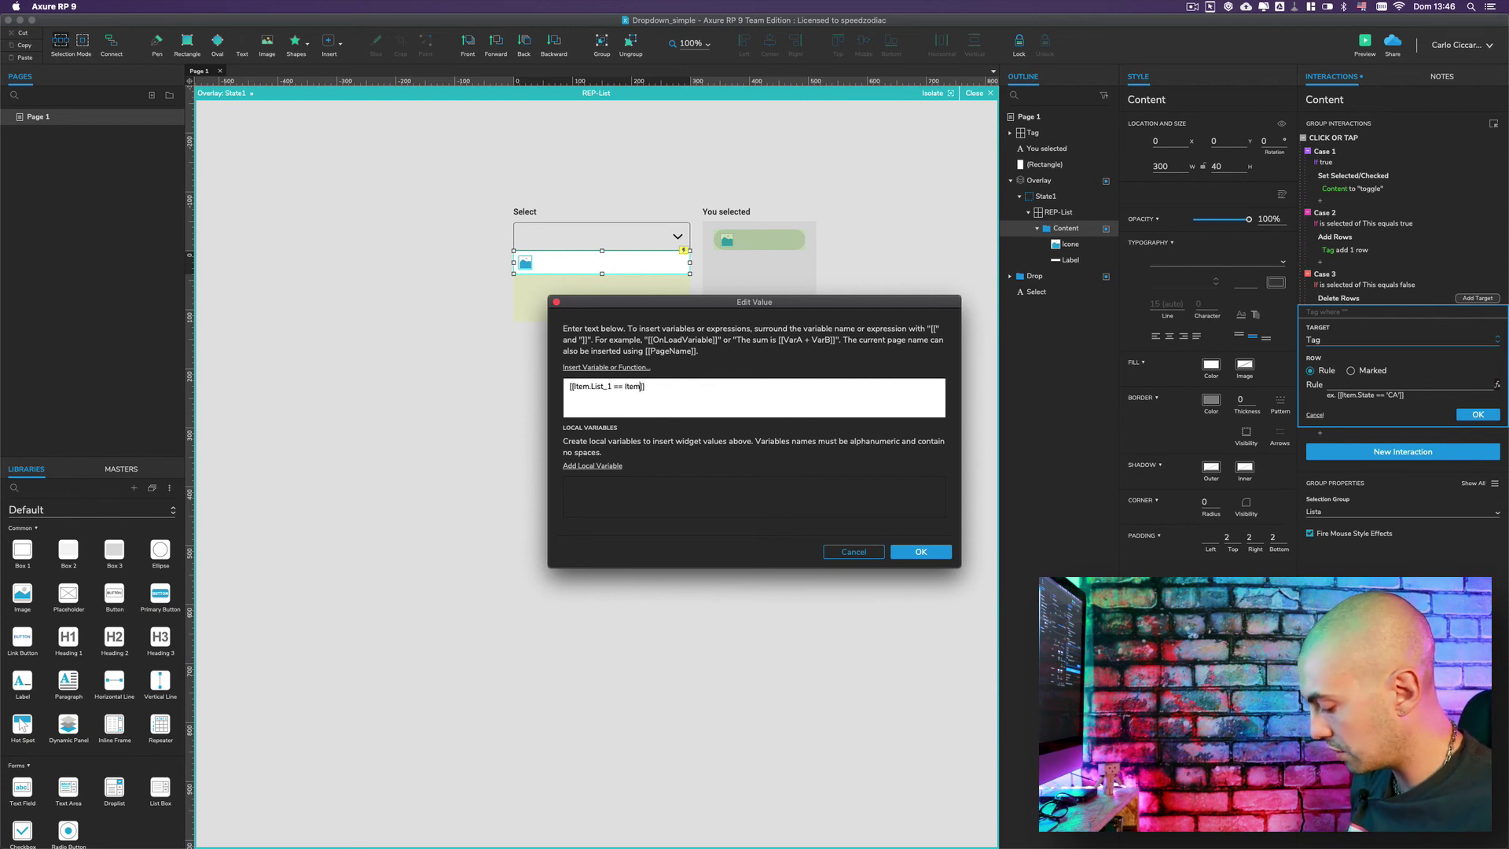
type(".List")
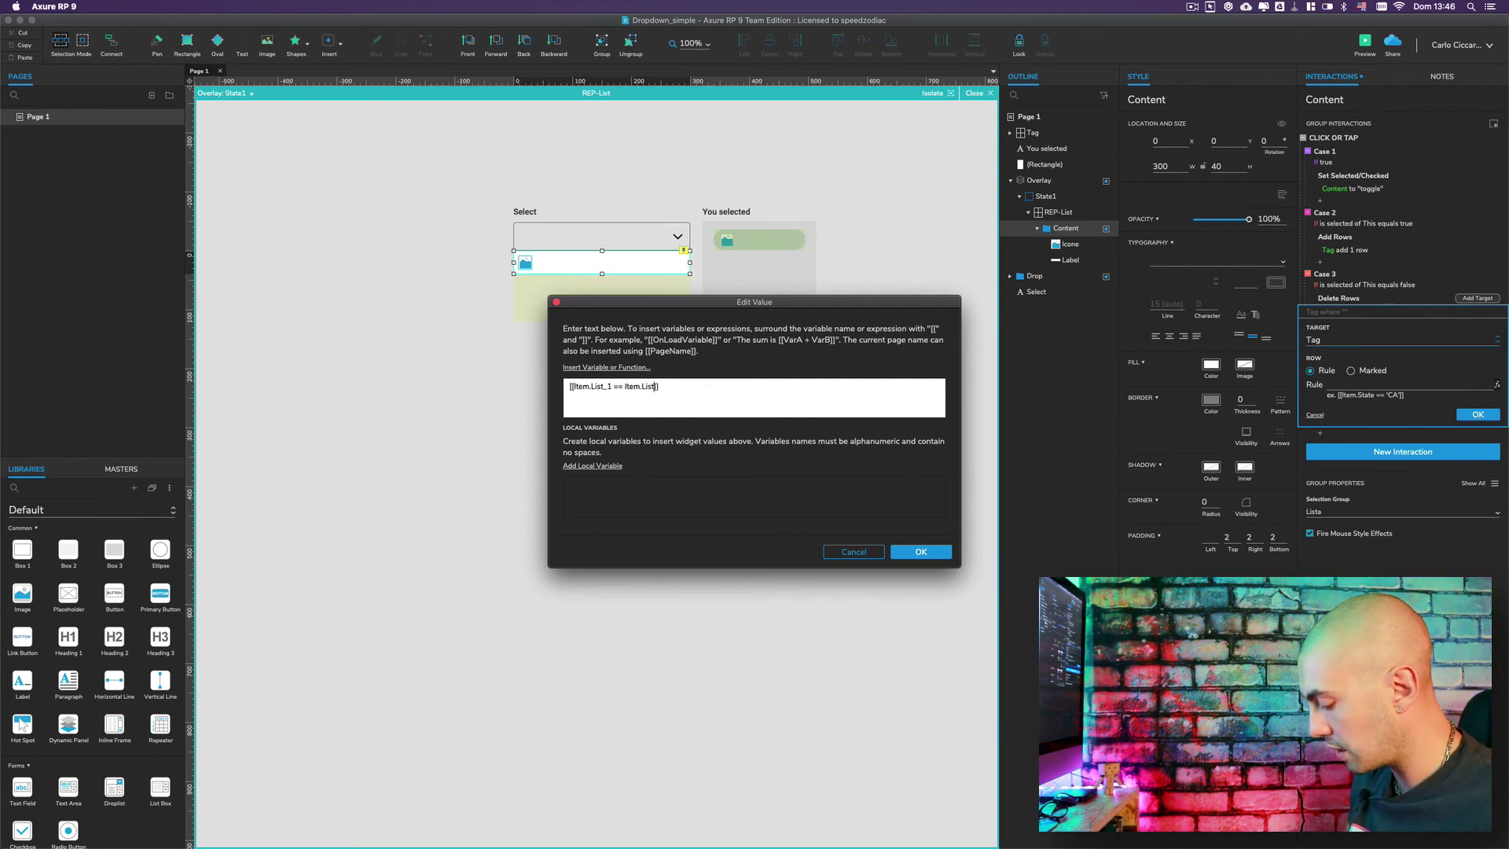
type("_2")
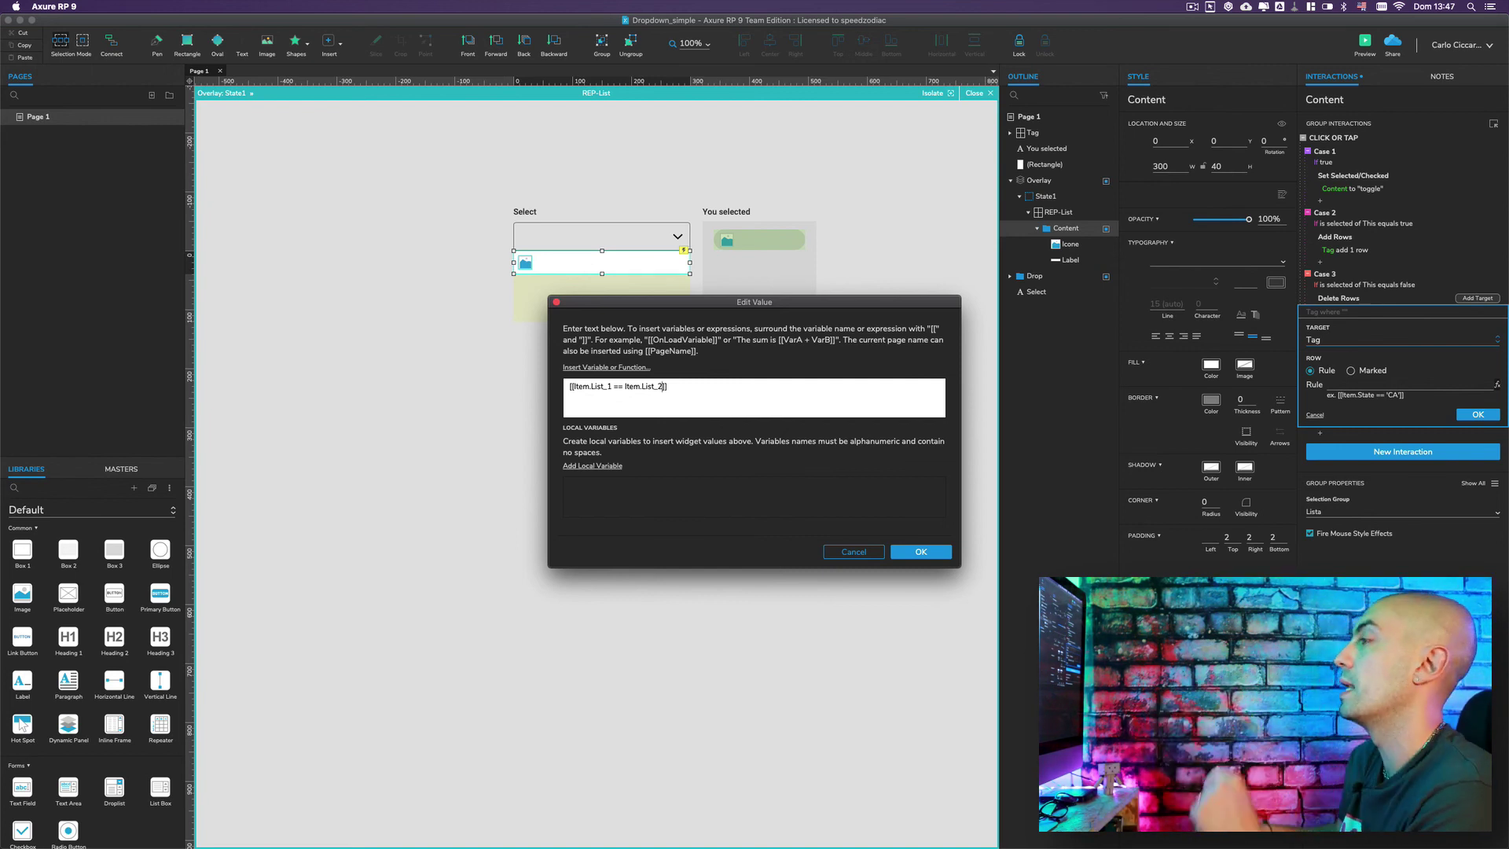
left_click(920, 552)
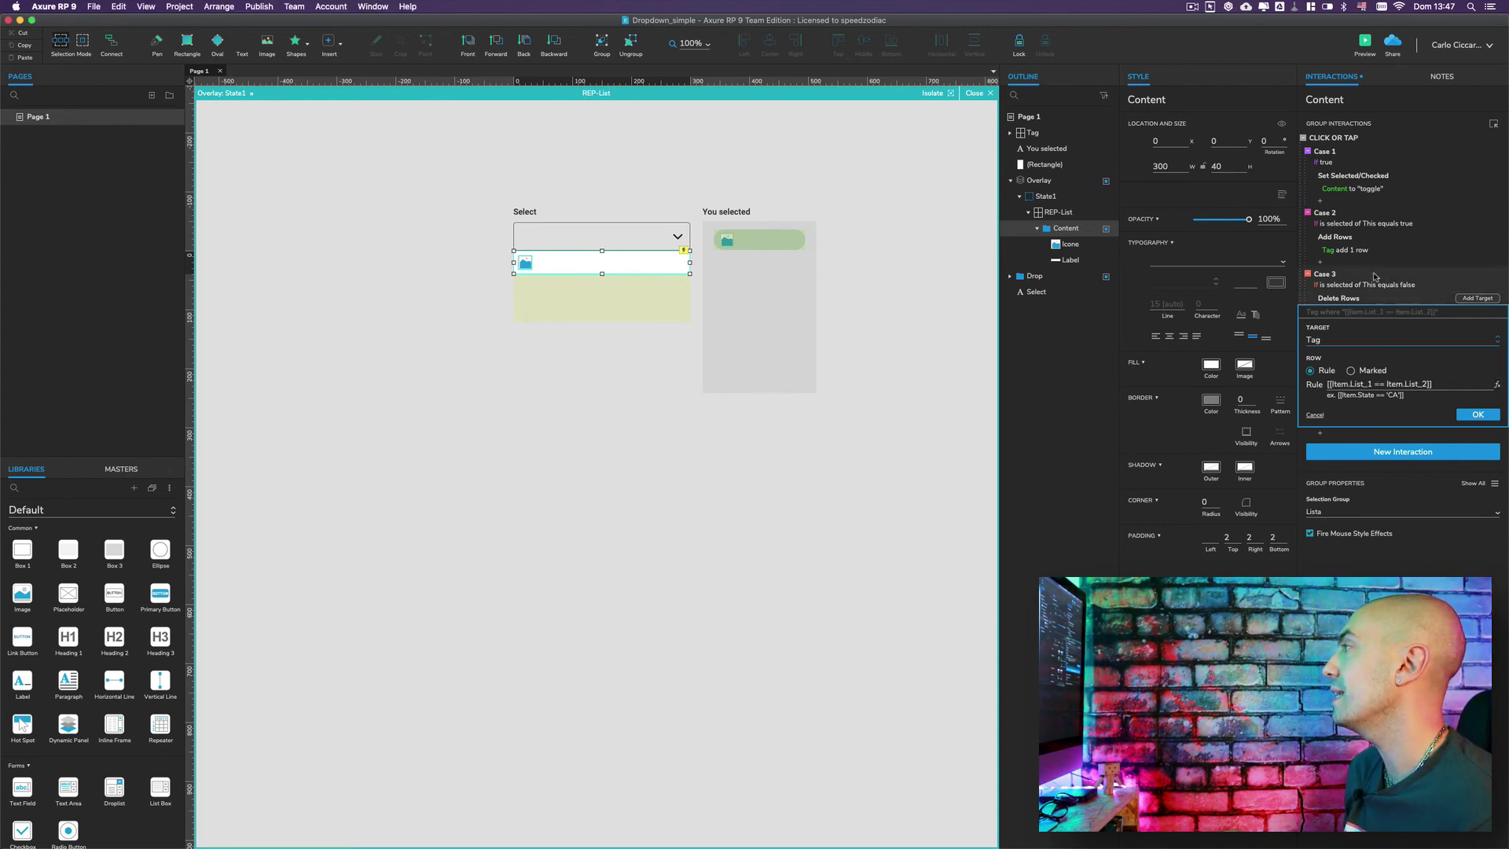
left_click(894, 489)
Step: Preview the prototype in Chrome and select Apple, Pear and Banana in the dropdown to test adding tags
left_click(1365, 45)
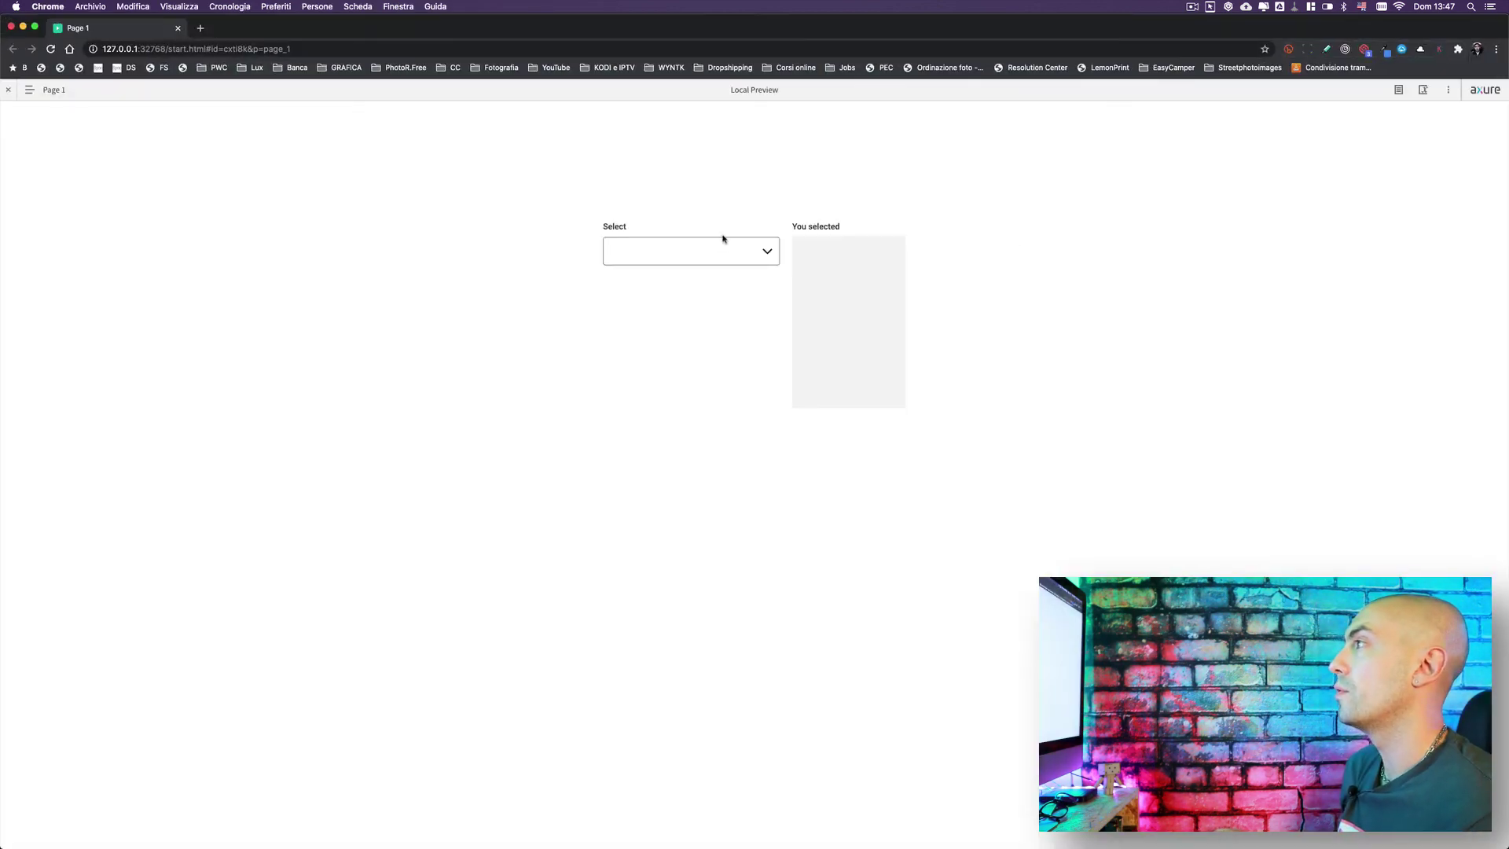
left_click(723, 250)
left_click(652, 278)
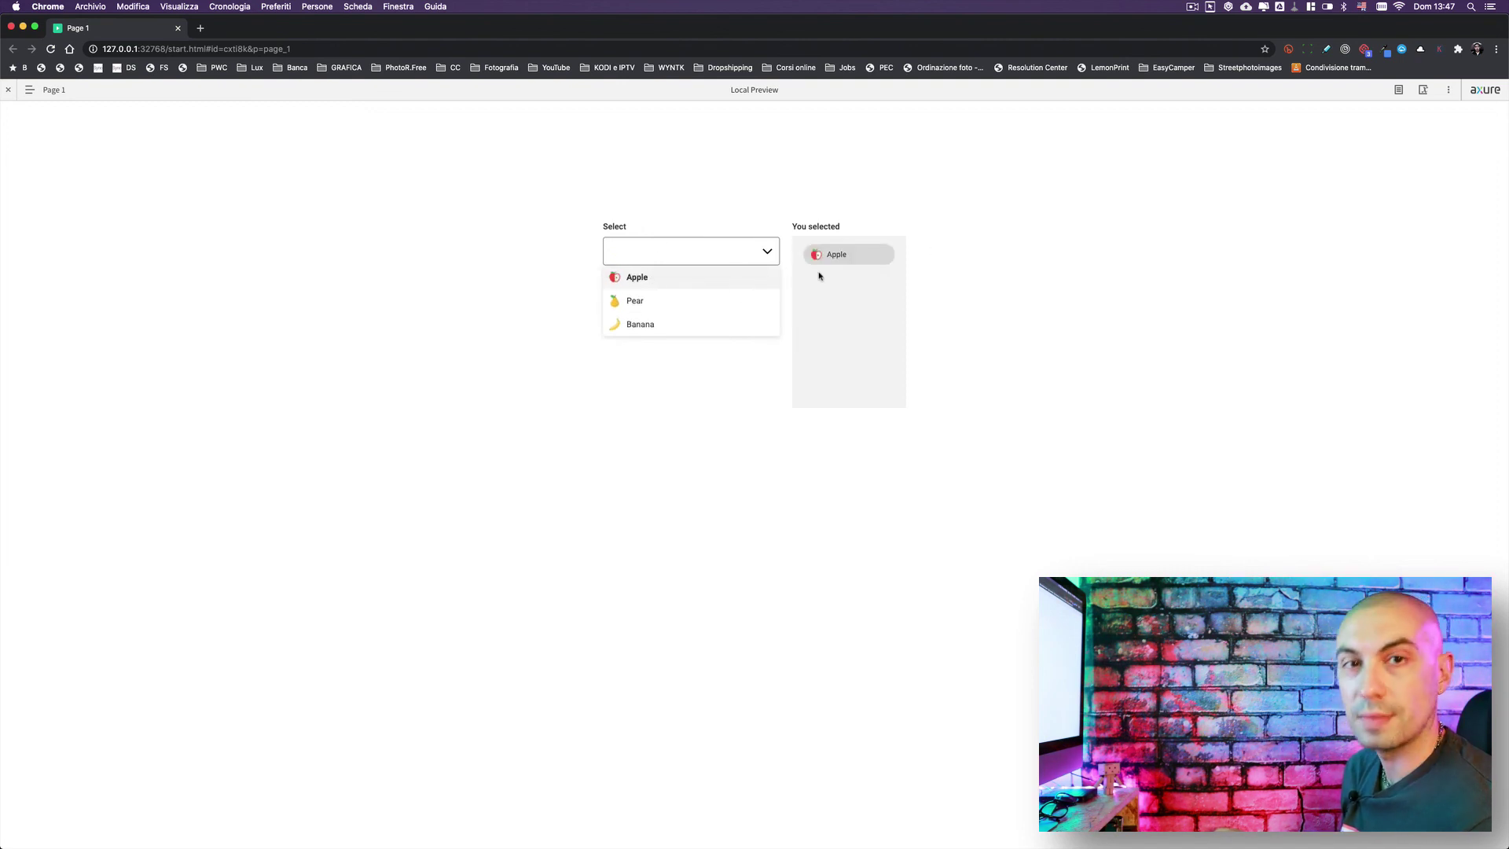
left_click(677, 303)
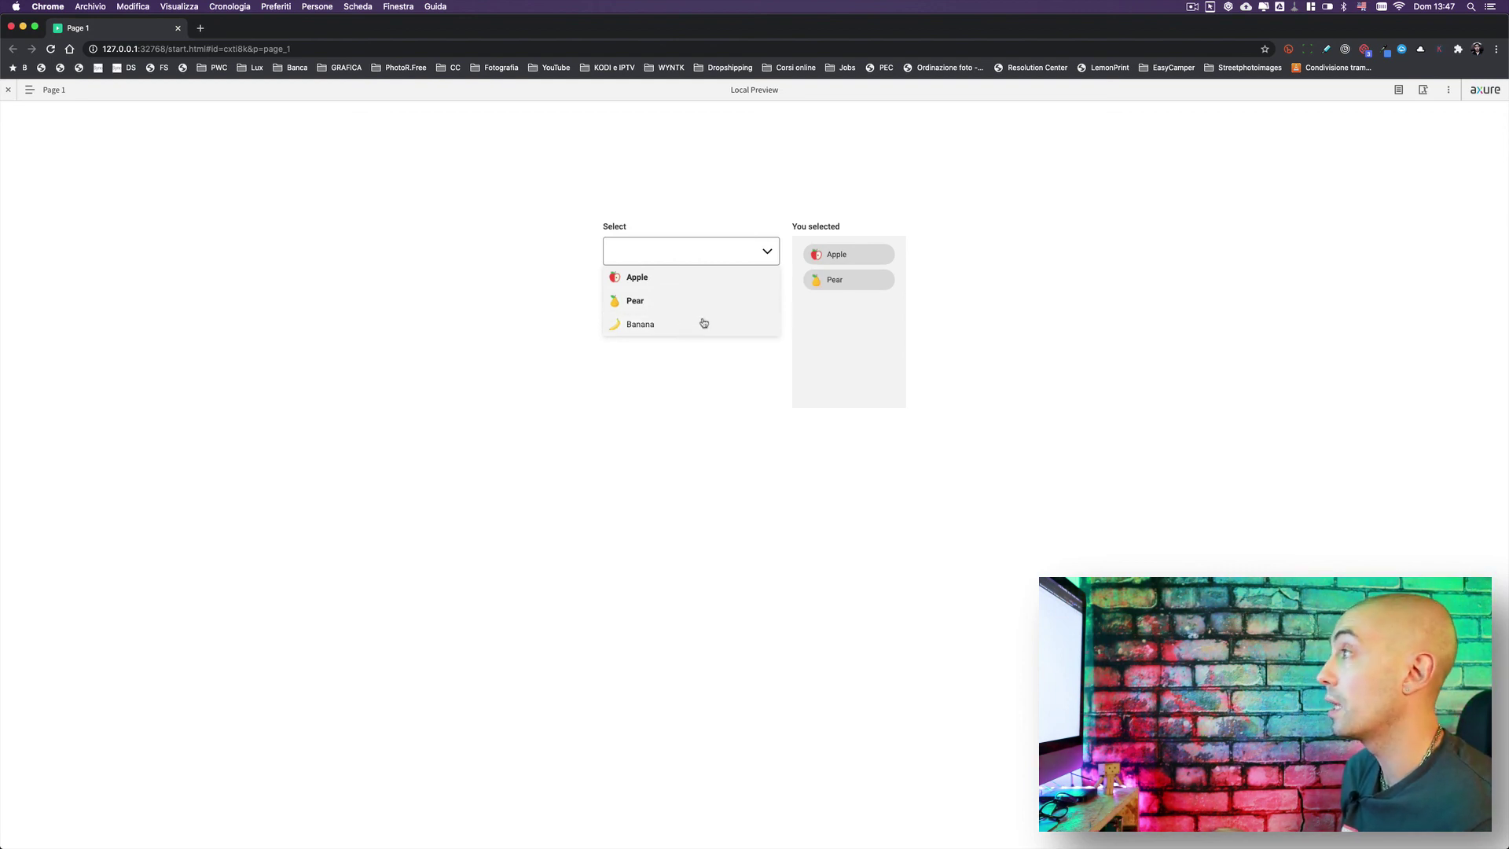
left_click(674, 330)
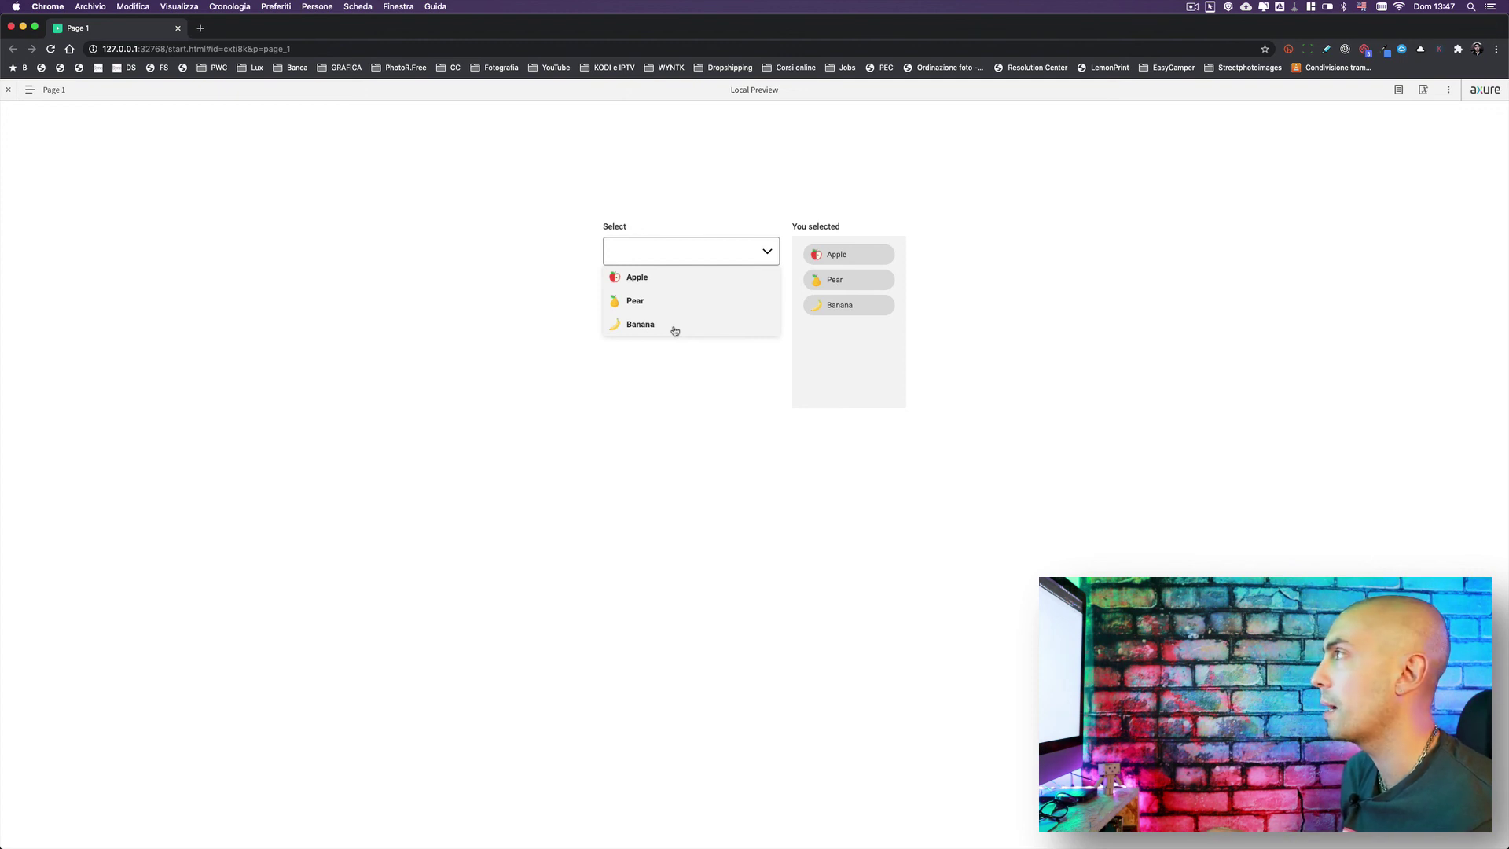
Step: Deselect Banana, Apple and Pear in the previewed dropdown to test removing their tags
left_click(674, 331)
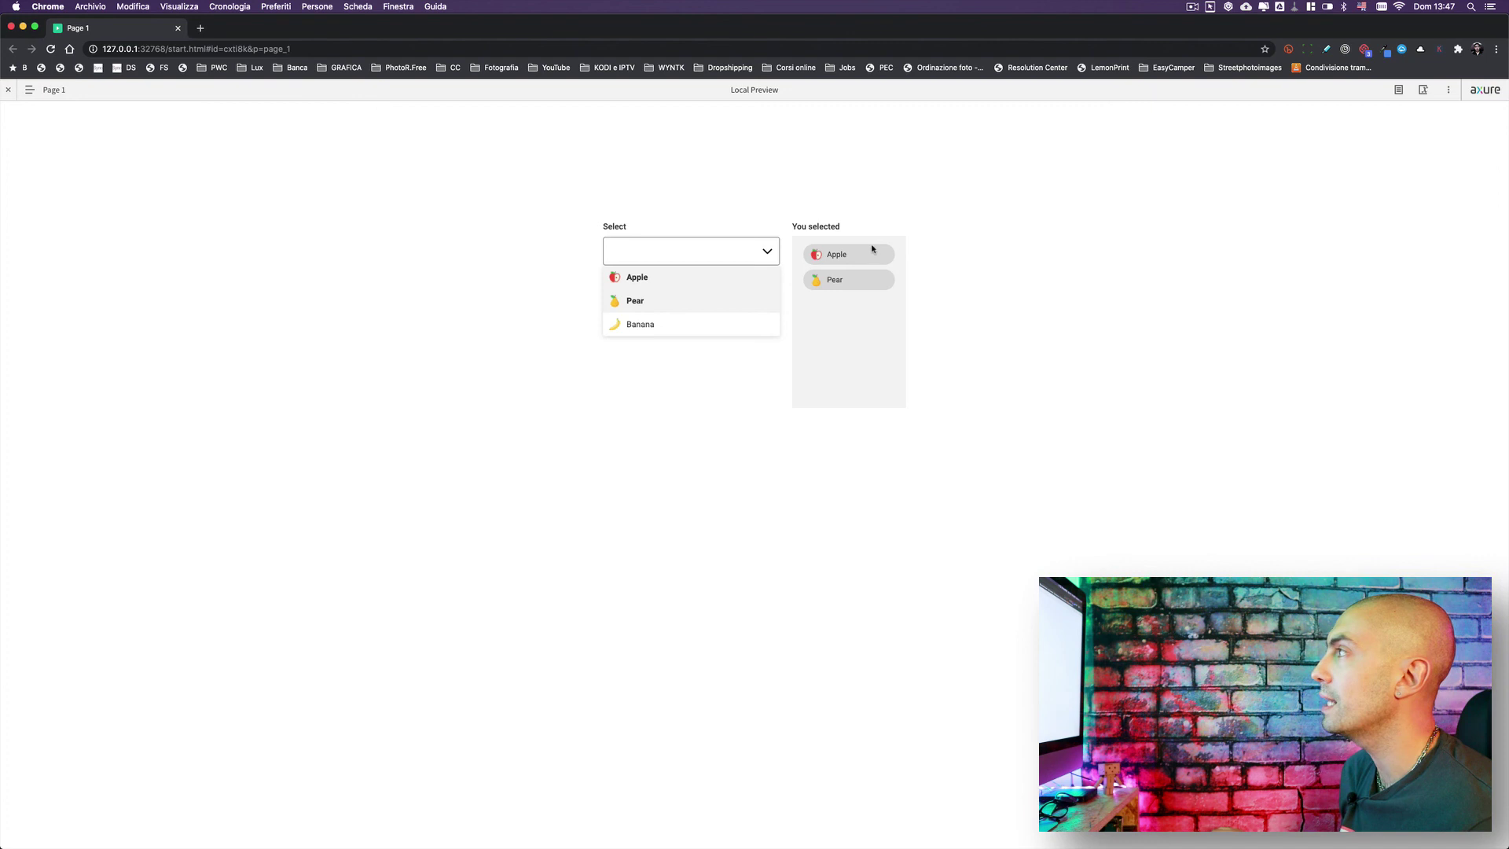
left_click(673, 278)
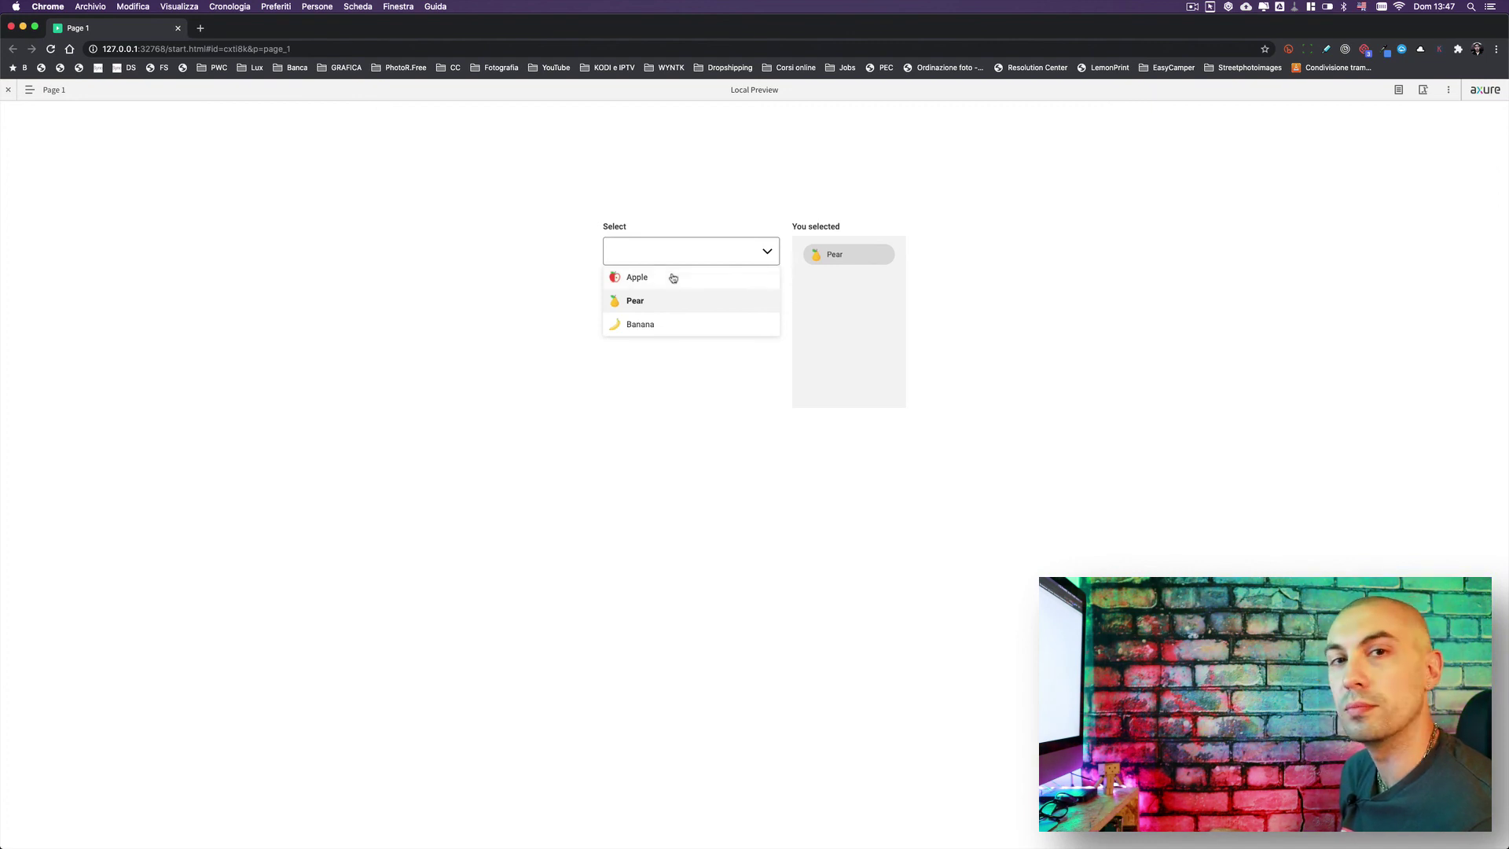
left_click(664, 300)
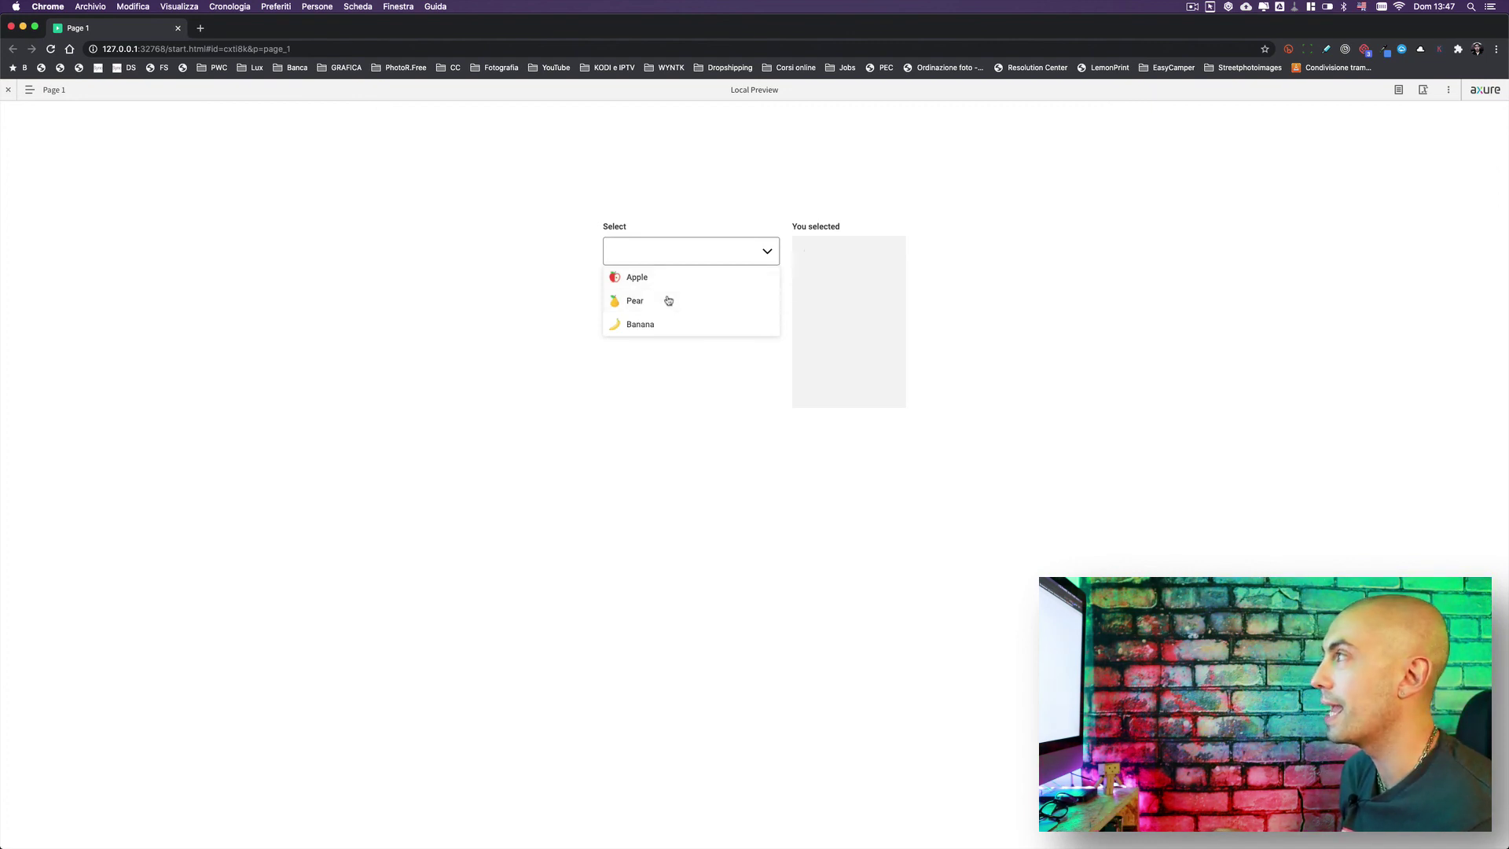
Step: Close and reopen the dropdown, select Apple, Pear and Banana again, and deselect Pear and Apple to retest toggling
left_click(670, 261)
left_click(679, 257)
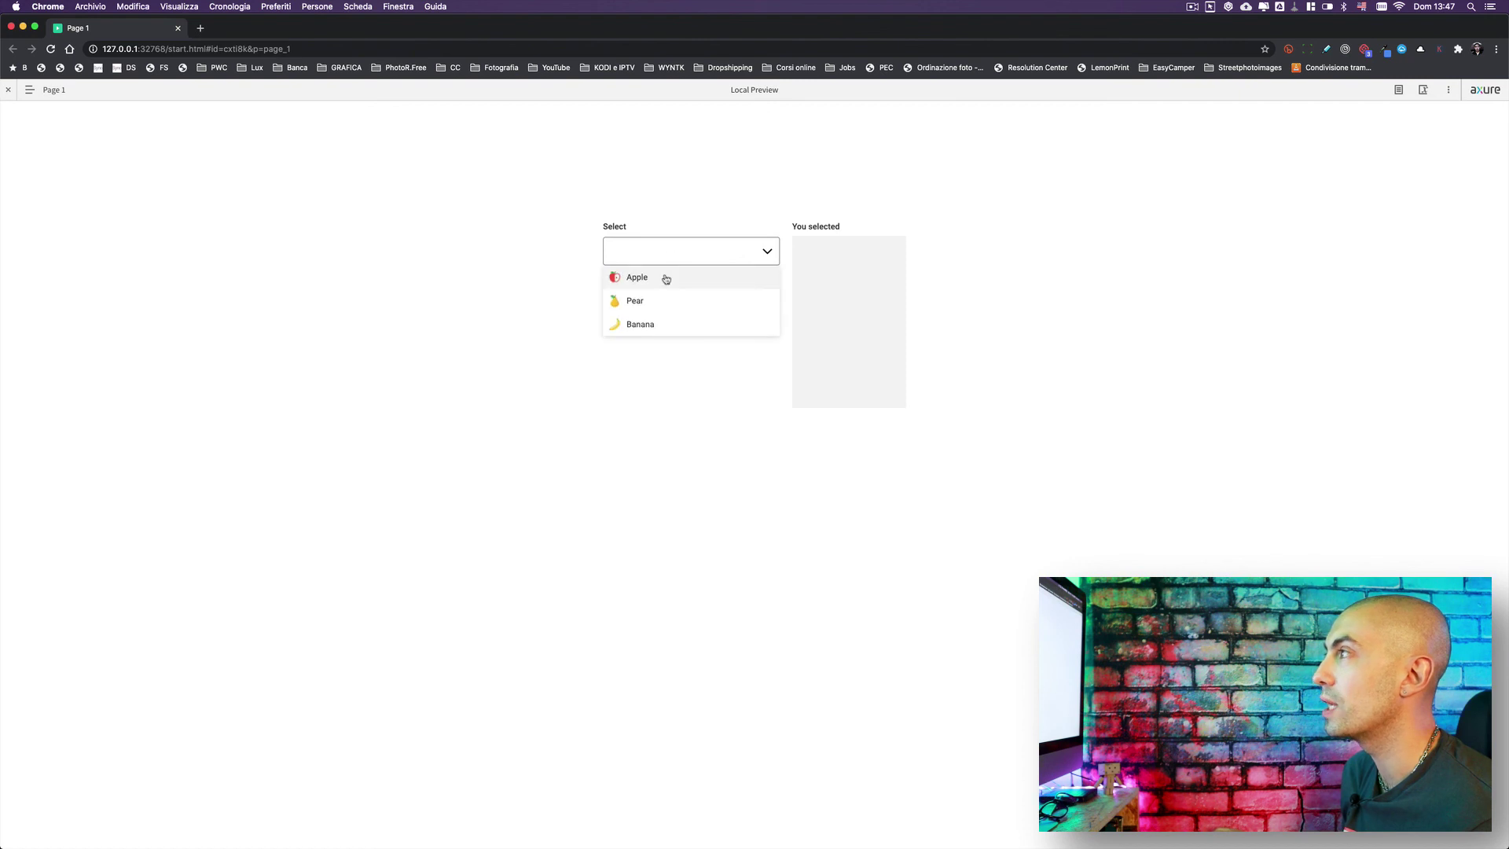
left_click(664, 276)
left_click(657, 300)
left_click(650, 325)
left_click(659, 299)
left_click(662, 280)
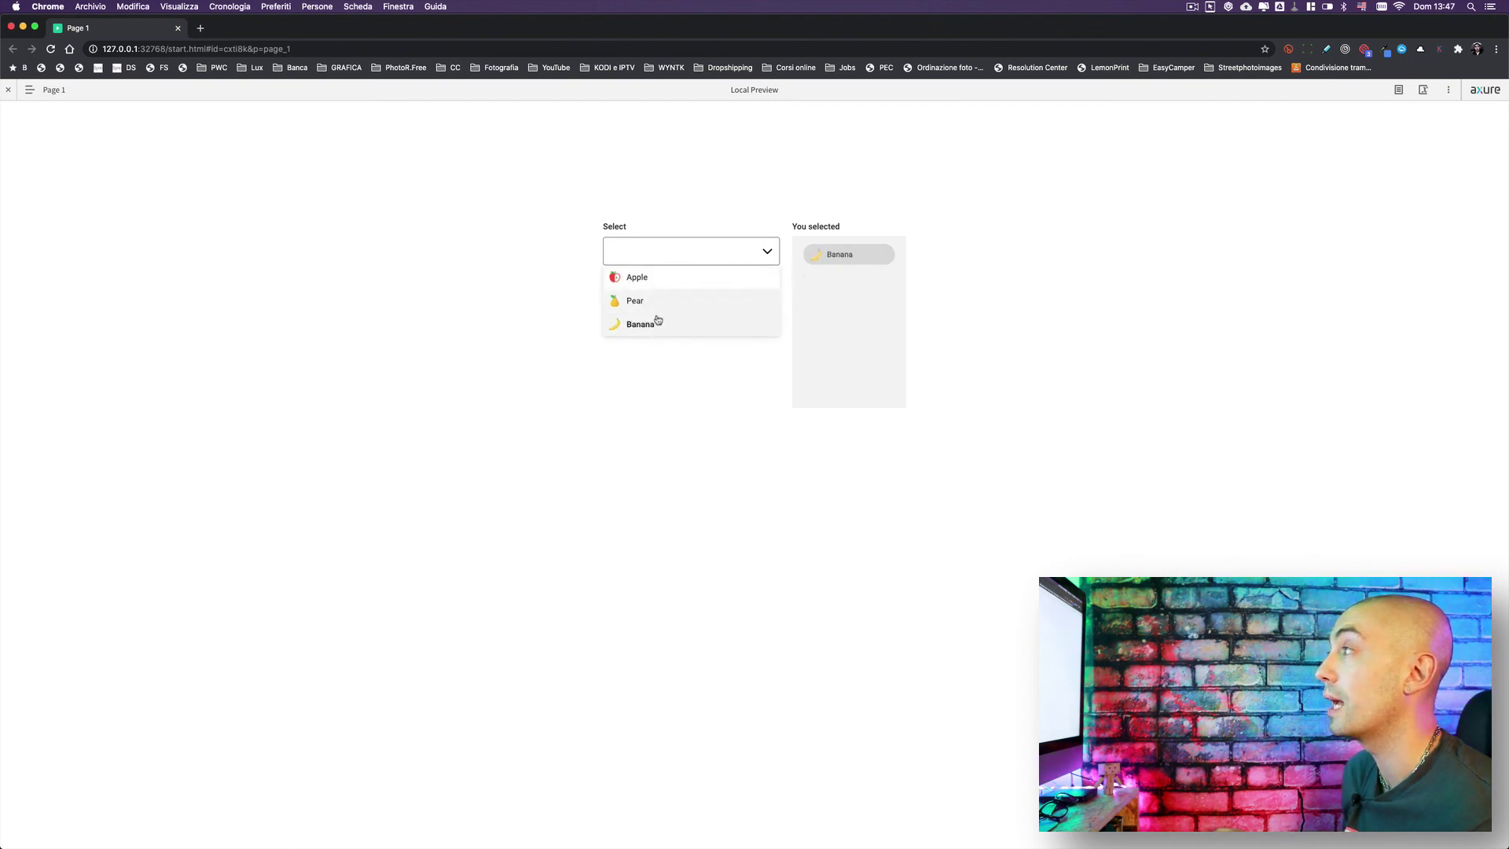